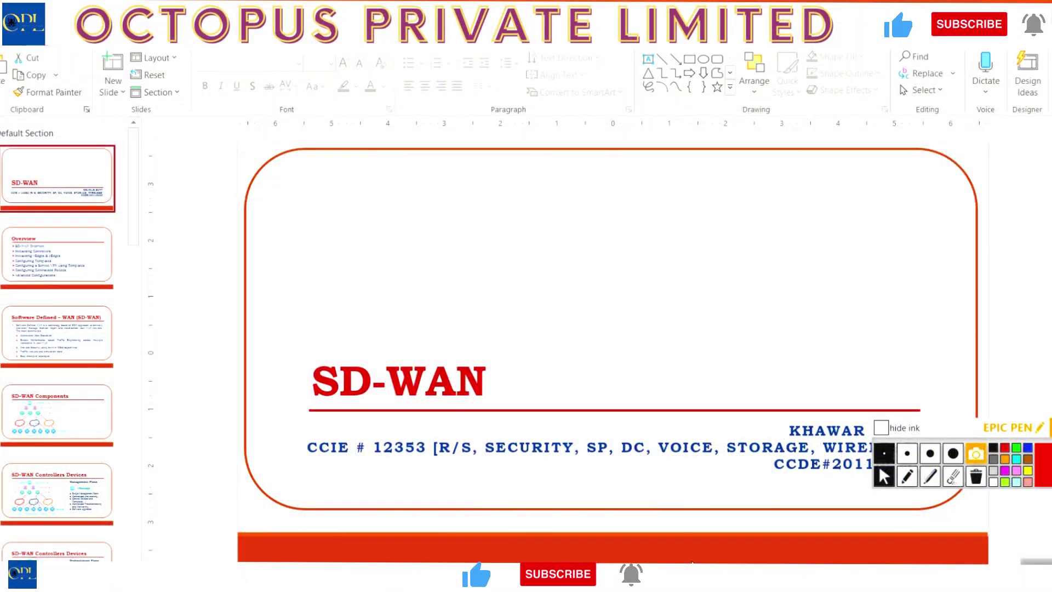
Handwrite 'DIRECT INTERNET ACCESS (DIA)' in blue ink on the slide, double-underlining DIA.
{"action": "left_click", "coordinate": [907, 477]}
{"action": "left_click", "coordinate": [1028, 450]}
{"action": "left_click_drag", "start_coordinate": [339, 163], "coordinate": [339, 196]}
{"action": "mouse_move", "coordinate": [380, 169]}
{"action": "left_mouse_down"}
{"action": "mouse_move", "coordinate": [398, 198]}
{"action": "mouse_move", "coordinate": [523, 170]}
{"action": "mouse_move", "coordinate": [505, 198]}
{"action": "mouse_move", "coordinate": [542, 201]}
{"action": "mouse_move", "coordinate": [561, 171]}
{"action": "left_mouse_up"}
{"action": "mouse_move", "coordinate": [552, 172]}
{"action": "left_mouse_down"}
{"action": "mouse_move", "coordinate": [572, 201]}
{"action": "mouse_move", "coordinate": [589, 194]}
{"action": "left_mouse_up"}
{"action": "mouse_move", "coordinate": [590, 174]}
{"action": "left_mouse_down"}
{"action": "mouse_move", "coordinate": [605, 189]}
{"action": "mouse_move", "coordinate": [612, 169]}
{"action": "left_mouse_up"}
{"action": "left_click_drag", "start_coordinate": [614, 175], "coordinate": [625, 185]}
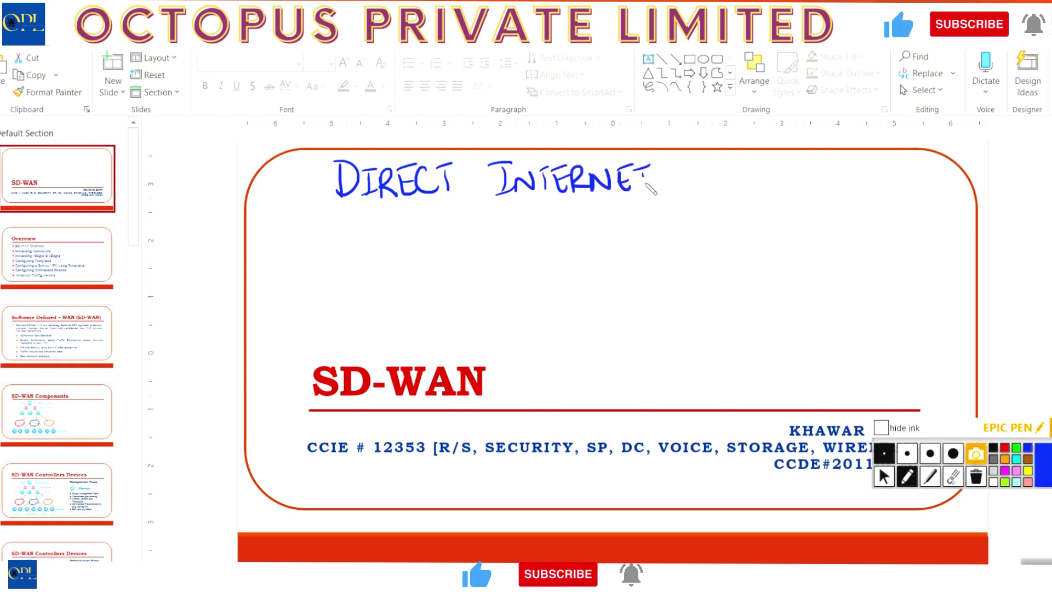
{"action": "left_click_drag", "start_coordinate": [691, 194], "coordinate": [761, 198]}
{"action": "mouse_move", "coordinate": [783, 164]}
{"action": "left_mouse_down"}
{"action": "mouse_move", "coordinate": [773, 189]}
{"action": "mouse_move", "coordinate": [791, 196]}
{"action": "left_mouse_up"}
{"action": "left_click_drag", "start_coordinate": [723, 206], "coordinate": [720, 233]}
{"action": "left_click_drag", "start_coordinate": [736, 208], "coordinate": [738, 241]}
{"action": "mouse_move", "coordinate": [760, 215]}
{"action": "left_mouse_down"}
{"action": "mouse_move", "coordinate": [788, 211]}
{"action": "mouse_move", "coordinate": [780, 236]}
{"action": "mouse_move", "coordinate": [807, 212]}
{"action": "left_mouse_up"}
{"action": "mouse_move", "coordinate": [791, 224]}
{"action": "left_mouse_down"}
{"action": "mouse_move", "coordinate": [809, 223]}
{"action": "mouse_move", "coordinate": [819, 238]}
{"action": "left_mouse_up"}
{"action": "left_click_drag", "start_coordinate": [738, 257], "coordinate": [794, 248]}
{"action": "left_click_drag", "start_coordinate": [740, 270], "coordinate": [796, 260]}
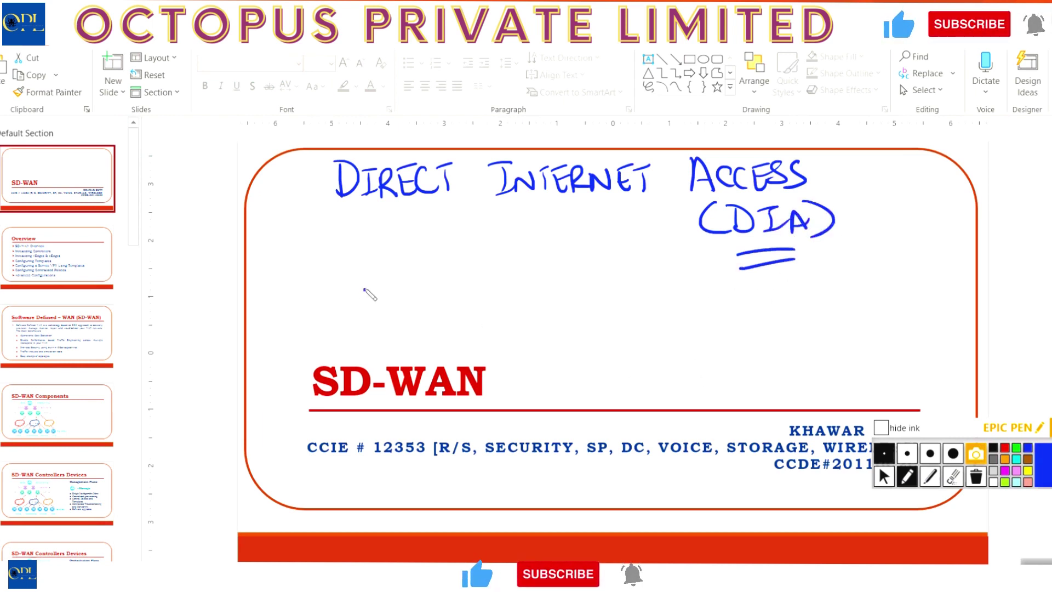
Handwrite and underline 'LOCAL BREAKOUT', then erase all ink and exit drawing mode.
{"action": "left_click_drag", "start_coordinate": [365, 288], "coordinate": [386, 323]}
{"action": "mouse_move", "coordinate": [400, 303]}
{"action": "left_mouse_down"}
{"action": "mouse_move", "coordinate": [402, 326]}
{"action": "mouse_move", "coordinate": [417, 320]}
{"action": "left_mouse_up"}
{"action": "mouse_move", "coordinate": [458, 299]}
{"action": "left_mouse_down"}
{"action": "mouse_move", "coordinate": [466, 325]}
{"action": "mouse_move", "coordinate": [466, 312]}
{"action": "left_mouse_up"}
{"action": "left_click_drag", "start_coordinate": [471, 294], "coordinate": [486, 318]}
{"action": "mouse_move", "coordinate": [538, 286]}
{"action": "left_mouse_down"}
{"action": "mouse_move", "coordinate": [541, 323]}
{"action": "mouse_move", "coordinate": [618, 316]}
{"action": "mouse_move", "coordinate": [641, 298]}
{"action": "mouse_move", "coordinate": [651, 324]}
{"action": "left_mouse_up"}
{"action": "mouse_move", "coordinate": [674, 293]}
{"action": "left_mouse_down"}
{"action": "mouse_move", "coordinate": [679, 328]}
{"action": "mouse_move", "coordinate": [724, 314]}
{"action": "mouse_move", "coordinate": [740, 292]}
{"action": "left_mouse_up"}
{"action": "left_click_drag", "start_coordinate": [731, 286], "coordinate": [728, 325]}
{"action": "left_click_drag", "start_coordinate": [489, 348], "coordinate": [665, 332]}
{"action": "left_click", "coordinate": [976, 477]}
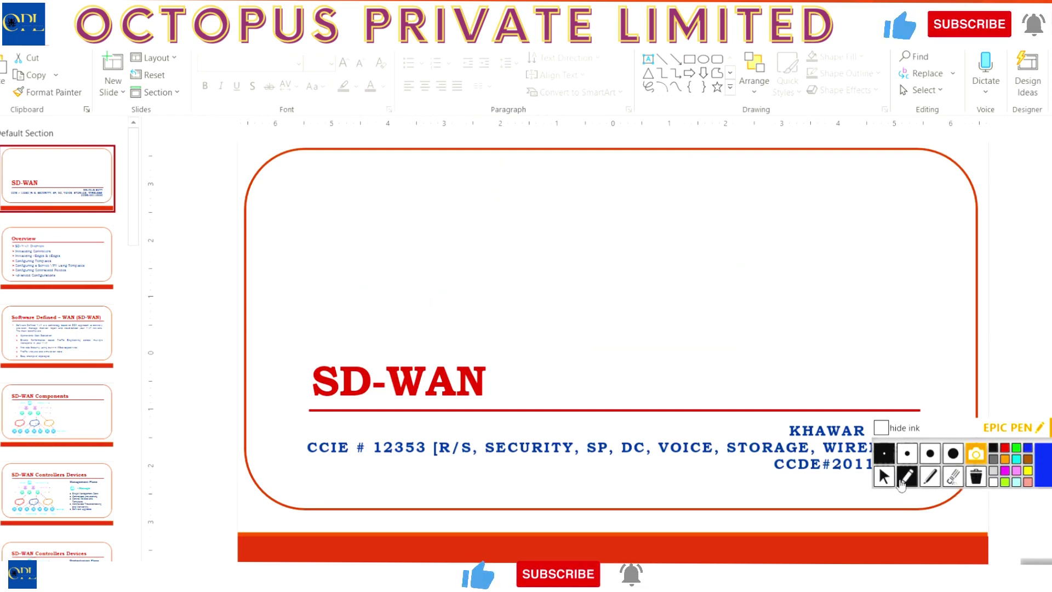
{"action": "left_click", "coordinate": [884, 476]}
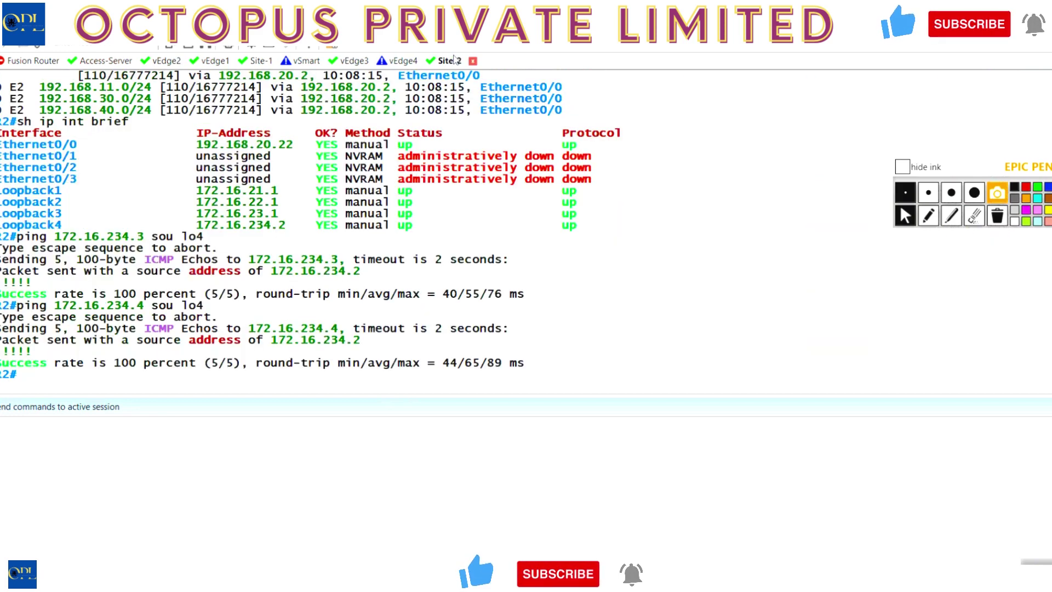
{"action": "type", "text": "sh ip route"}
Run 'sh ip route' on Site-2, then bring up the template diagram in Paint.
{"action": "key", "text": "Return"}
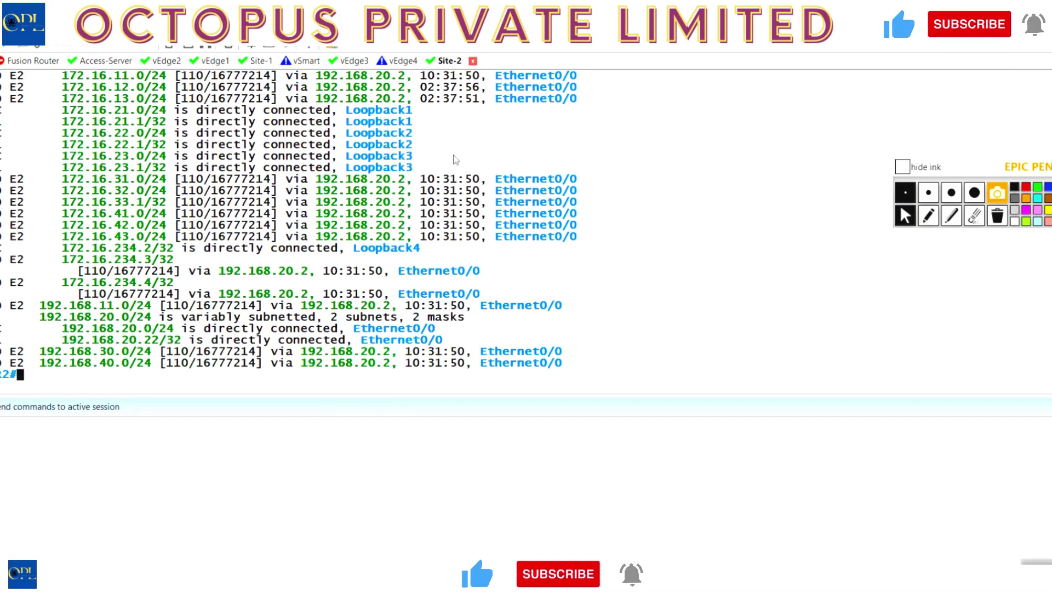
{"action": "scroll", "coordinate": [209, 164], "scroll_direction": "up", "scroll_amount": 5}
{"action": "scroll", "coordinate": [210, 165], "scroll_direction": "down", "scroll_amount": 2}
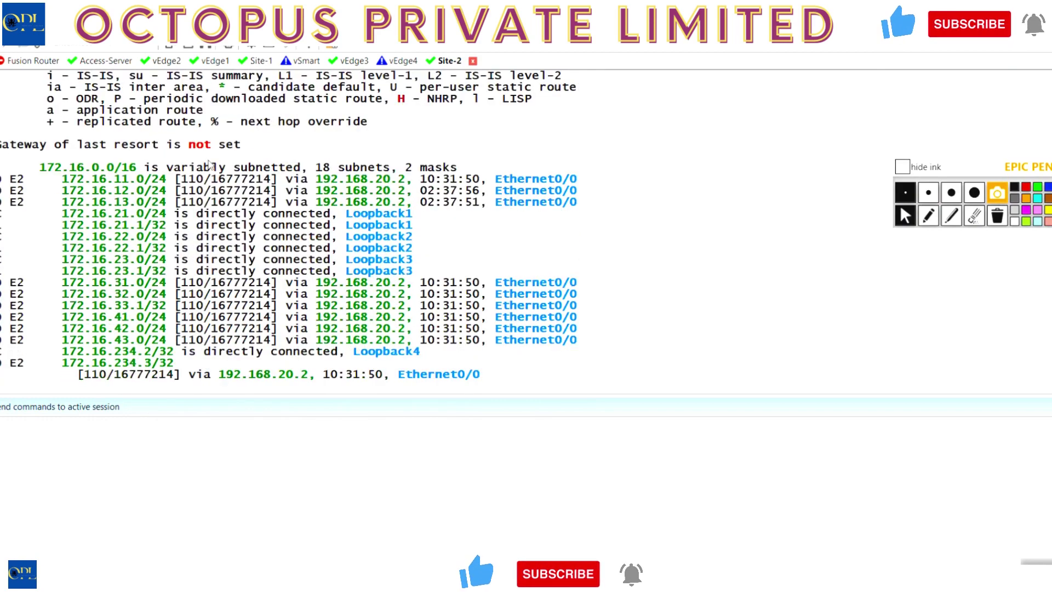
{"action": "scroll", "coordinate": [209, 165], "scroll_direction": "down", "scroll_amount": 3}
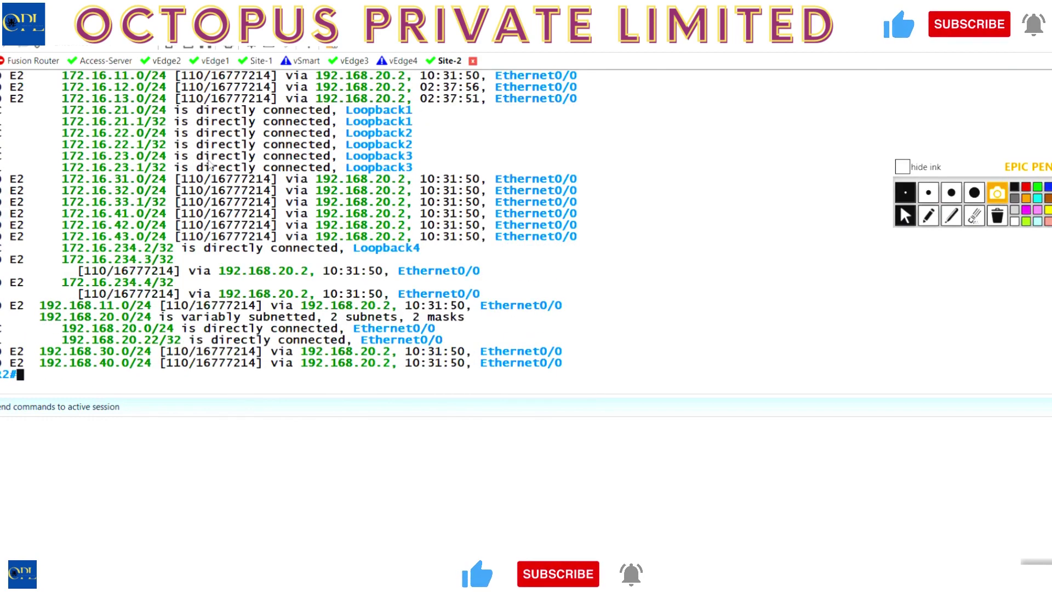
{"action": "scroll", "coordinate": [209, 165], "scroll_direction": "up", "scroll_amount": 5}
{"action": "scroll", "coordinate": [209, 164], "scroll_direction": "down", "scroll_amount": 5}
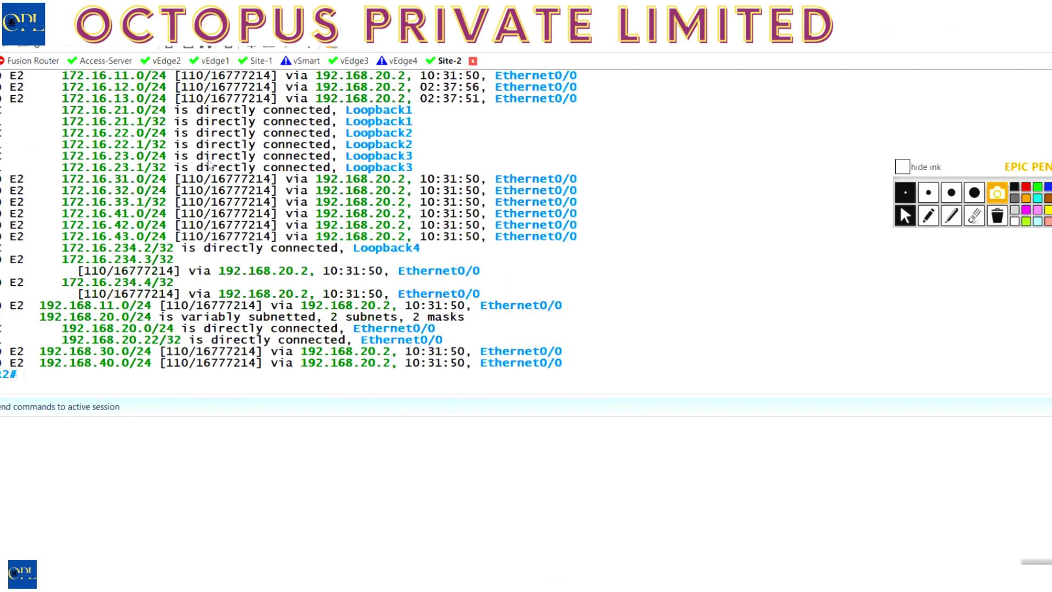
{"action": "scroll", "coordinate": [210, 165], "scroll_direction": "up", "scroll_amount": 1}
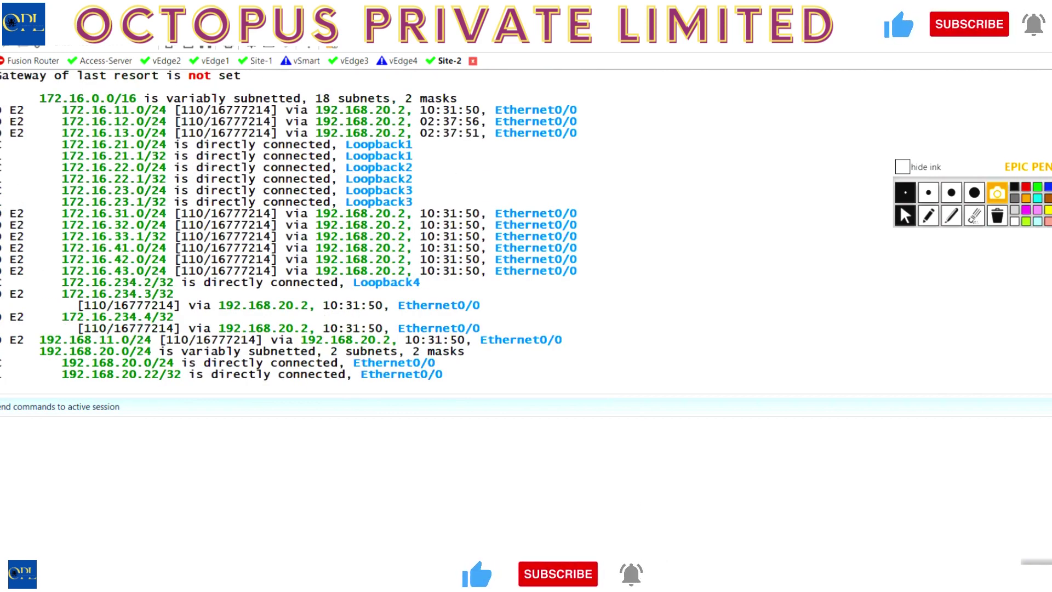
{"action": "left_click", "coordinate": [736, 535]}
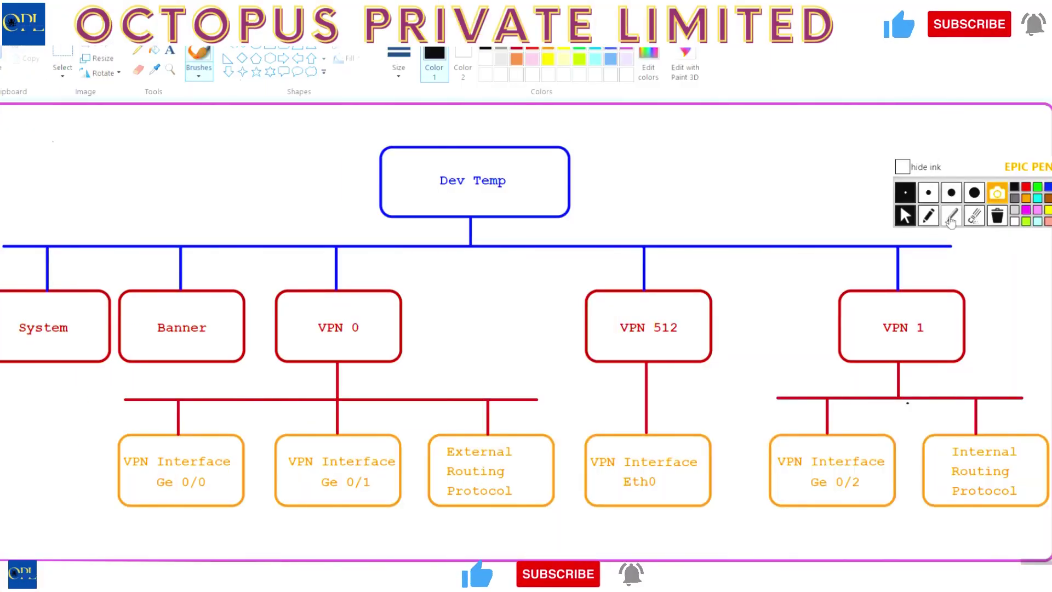
Circle the Internal Routing Protocol box in ink, then erase all annotations.
{"action": "left_click", "coordinate": [928, 216]}
{"action": "mouse_move", "coordinate": [937, 440]}
{"action": "left_mouse_down"}
{"action": "mouse_move", "coordinate": [1032, 434]}
{"action": "mouse_move", "coordinate": [974, 448]}
{"action": "left_mouse_up"}
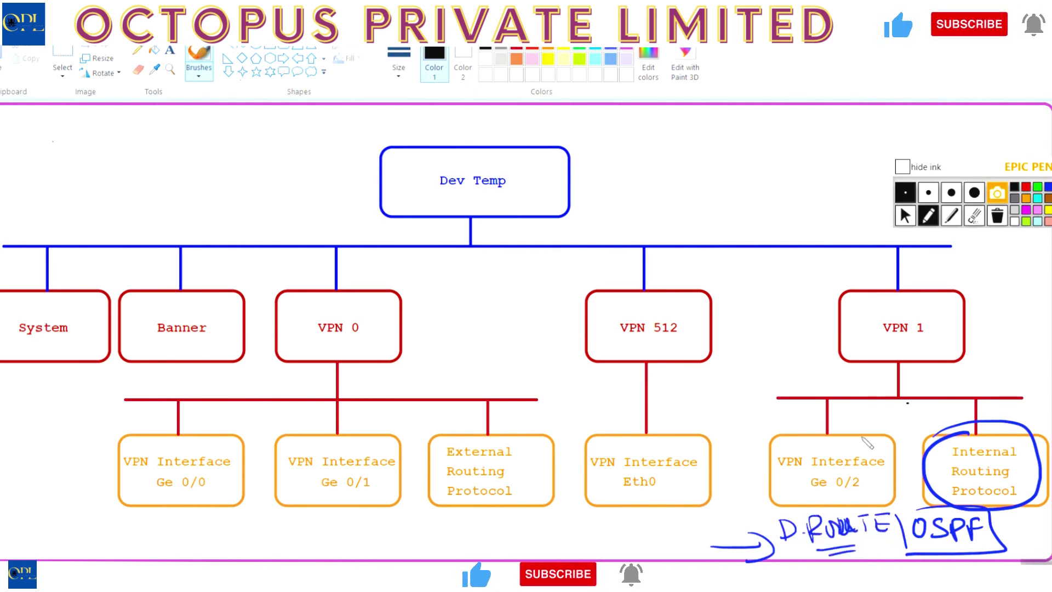
{"action": "left_click", "coordinate": [997, 217]}
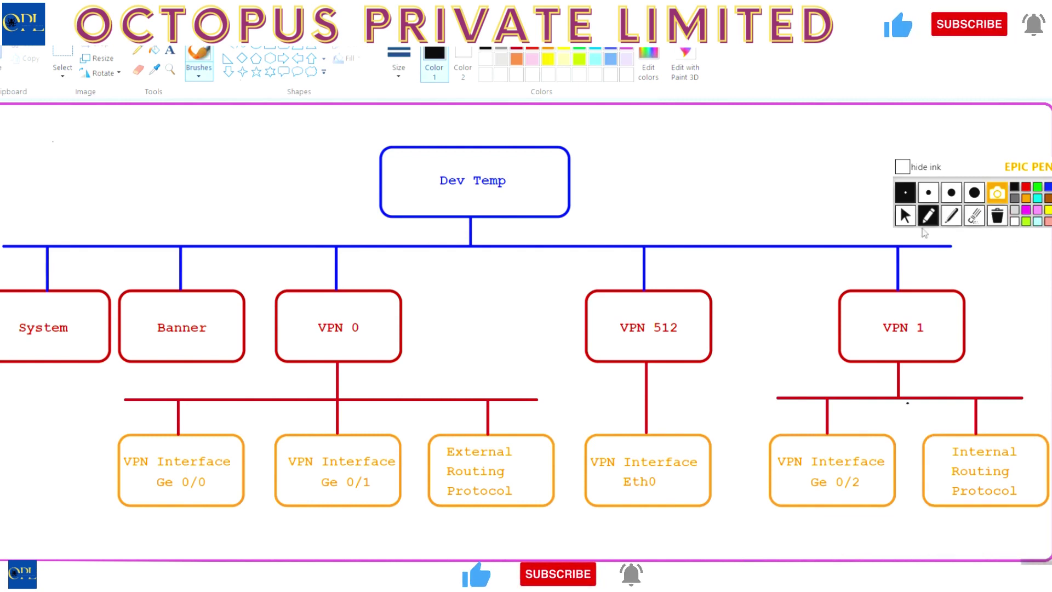
{"action": "left_click", "coordinate": [906, 217]}
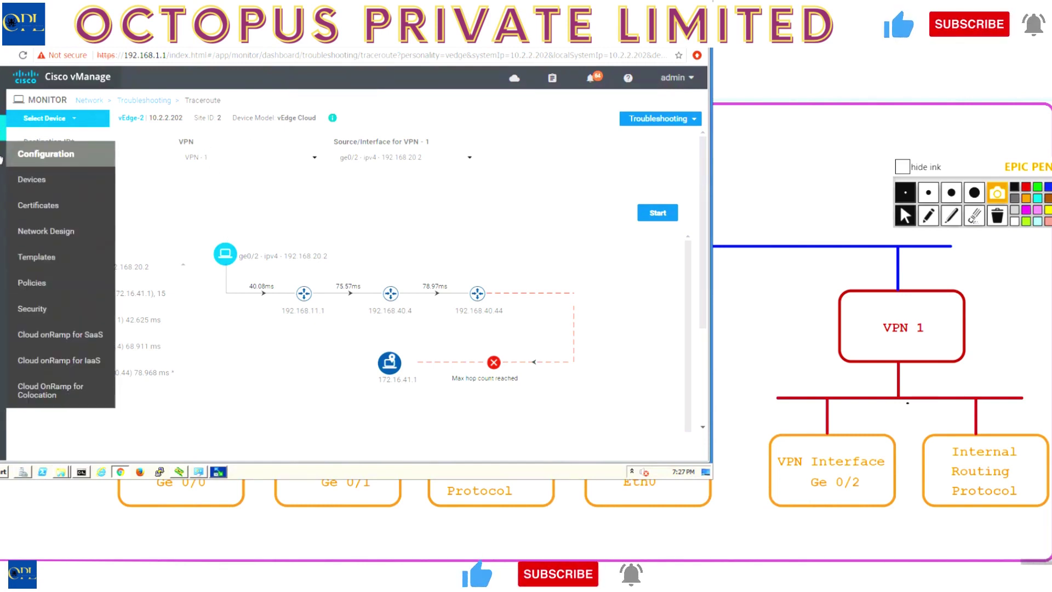
{"action": "mouse_move", "coordinate": [12, 153]}
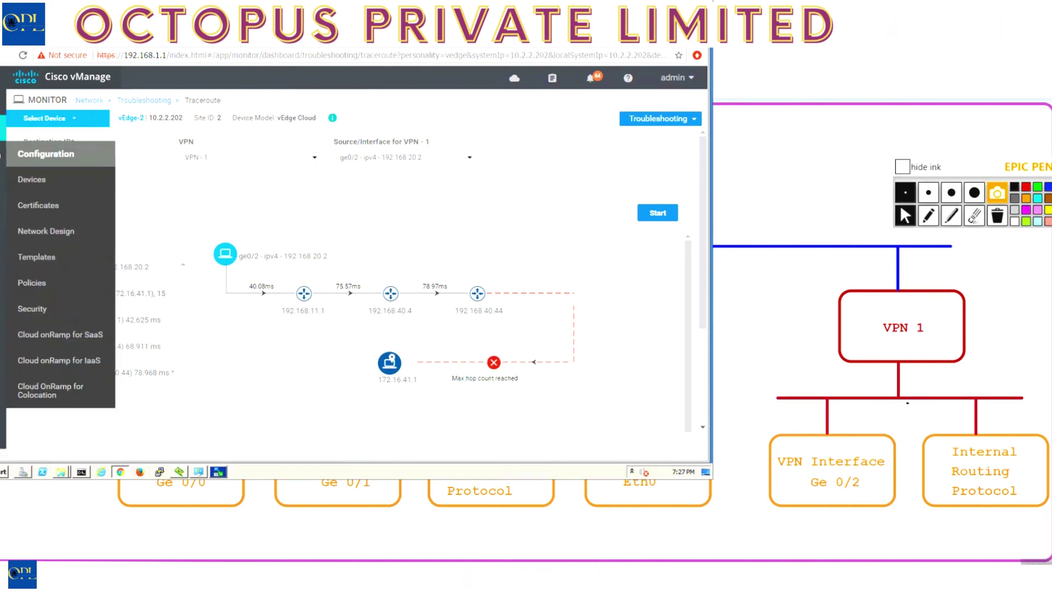
Filter feature templates by 'vpn1' and edit the BR-VE-OSPF-VPN1 template.
{"action": "left_click", "coordinate": [33, 258]}
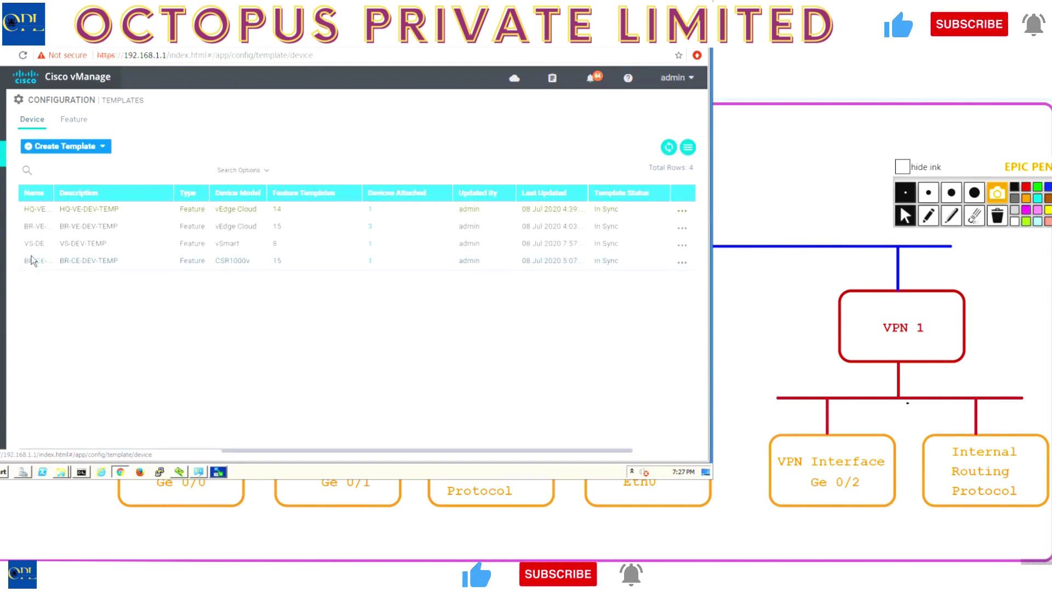
{"action": "left_click", "coordinate": [74, 120]}
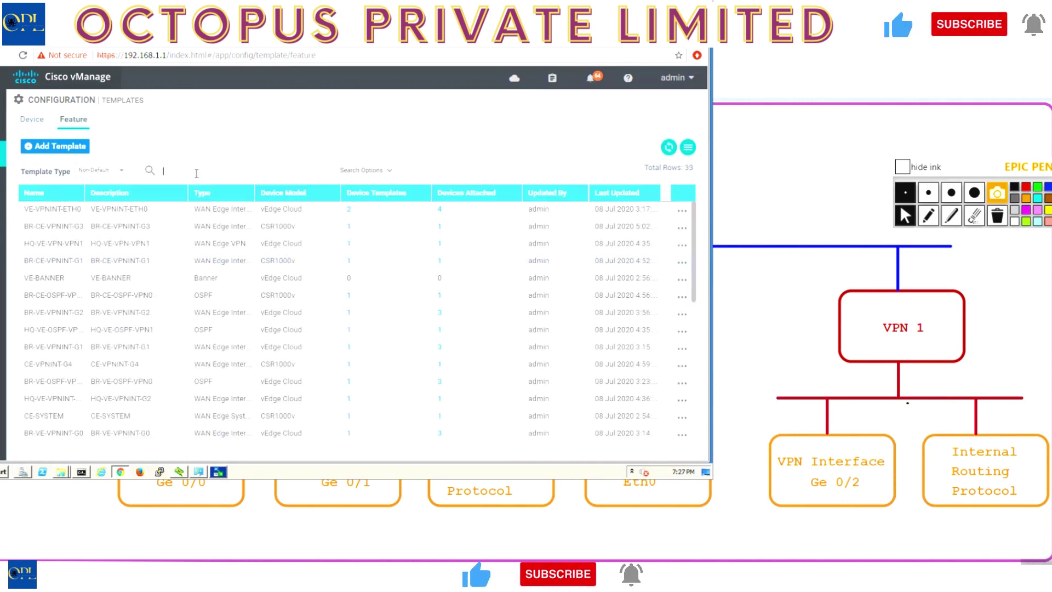
{"action": "type", "text": "n 1"}
{"action": "key", "text": "Return"}
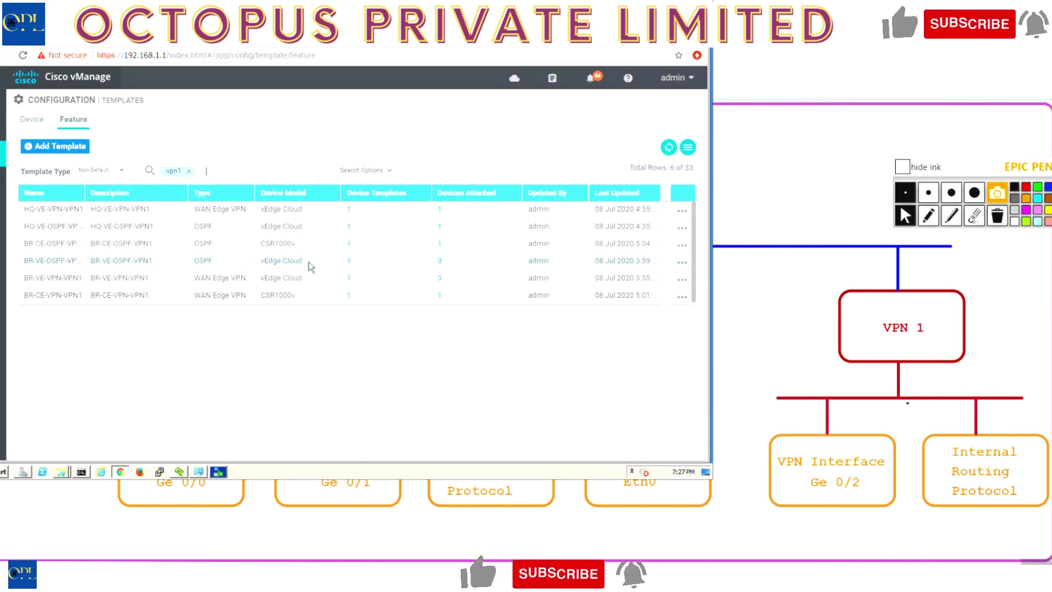
{"action": "left_click", "coordinate": [683, 263]}
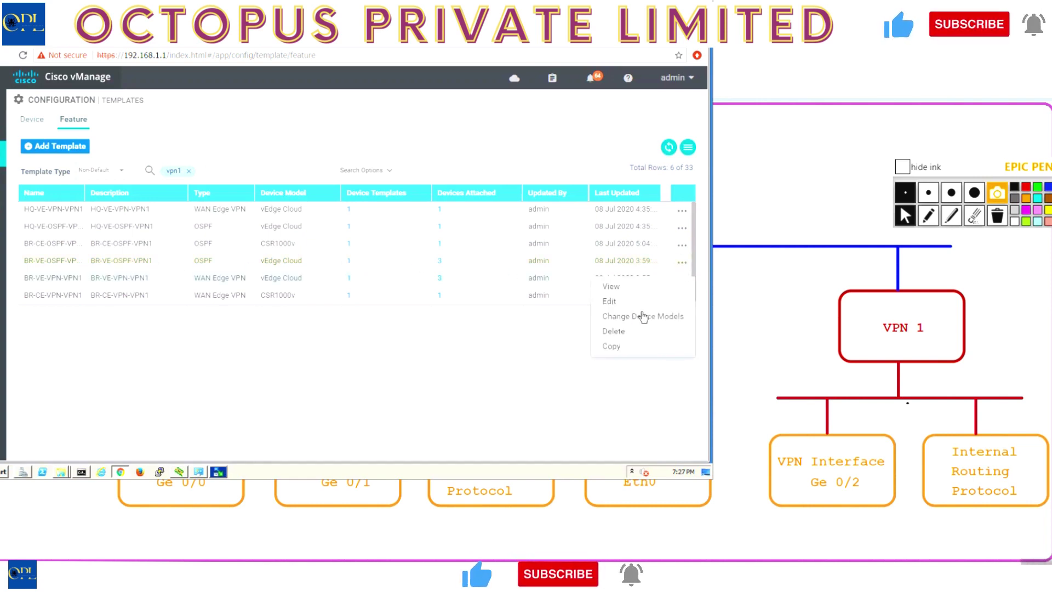
{"action": "left_click", "coordinate": [609, 301]}
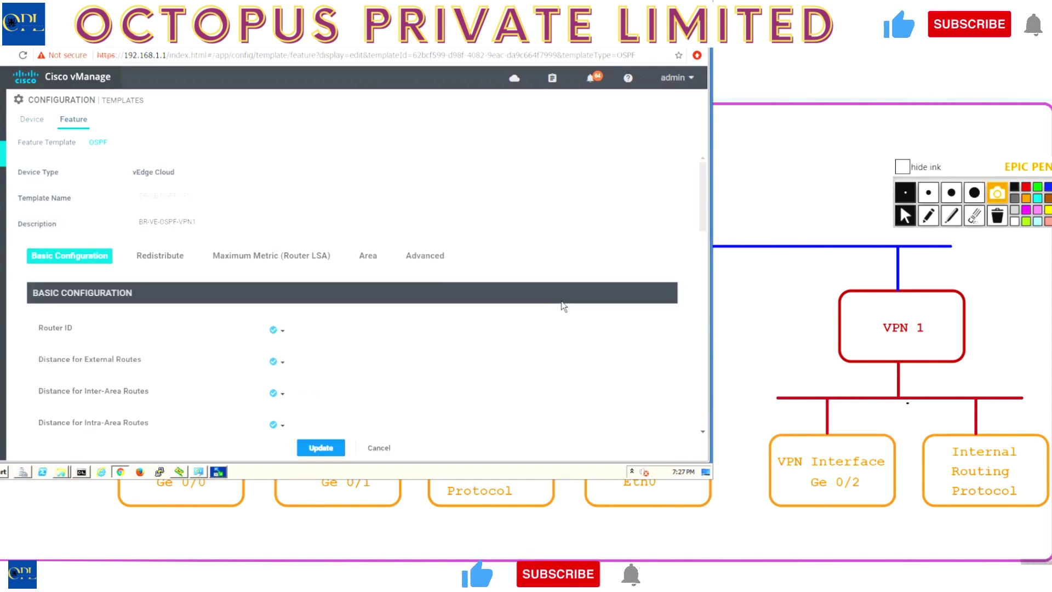
Set Advanced Originate and Always to Global scope and On, then update the template.
{"action": "left_click", "coordinate": [425, 255]}
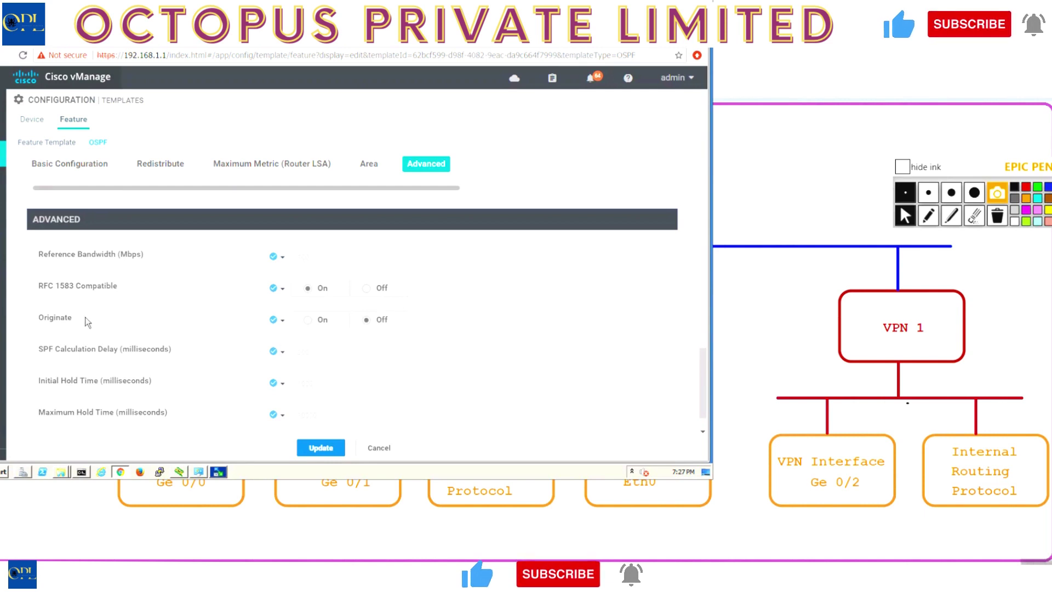
{"action": "left_click", "coordinate": [279, 320]}
{"action": "left_click", "coordinate": [287, 338]}
{"action": "left_click", "coordinate": [307, 319]}
{"action": "left_click", "coordinate": [280, 351]}
{"action": "left_click", "coordinate": [291, 369]}
{"action": "left_click", "coordinate": [307, 352]}
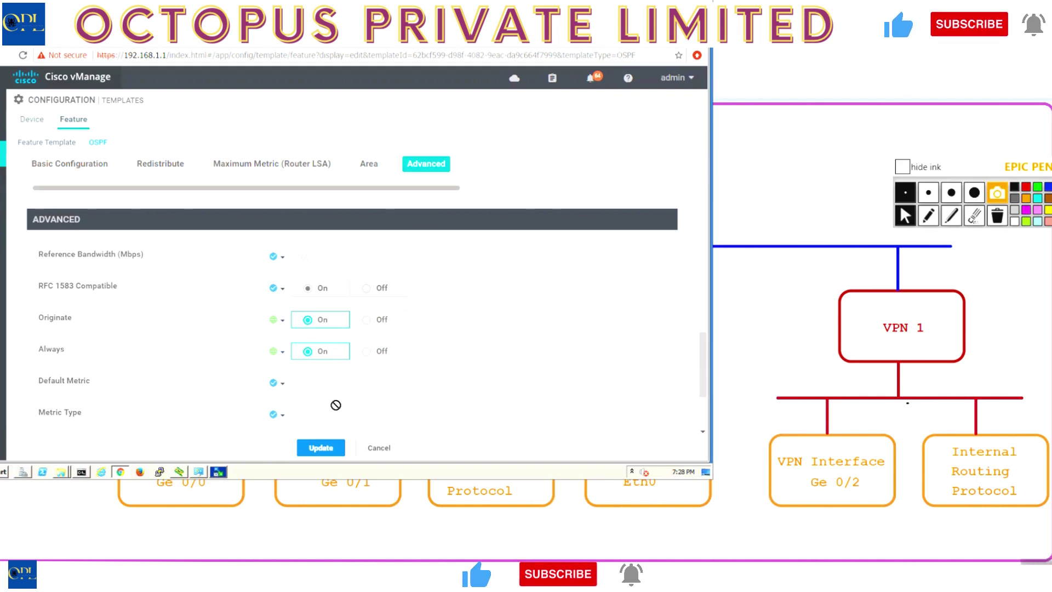
{"action": "left_click", "coordinate": [325, 447]}
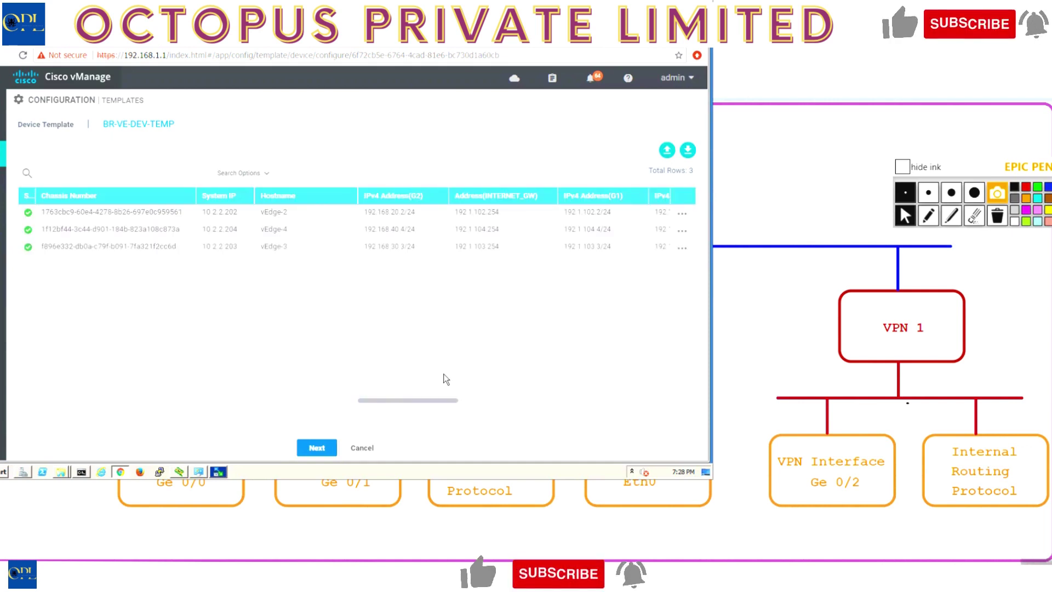
Confirm configuration changes on 3 devices and commit the BR-VE-DEV-TEMP push.
{"action": "left_click", "coordinate": [316, 448]}
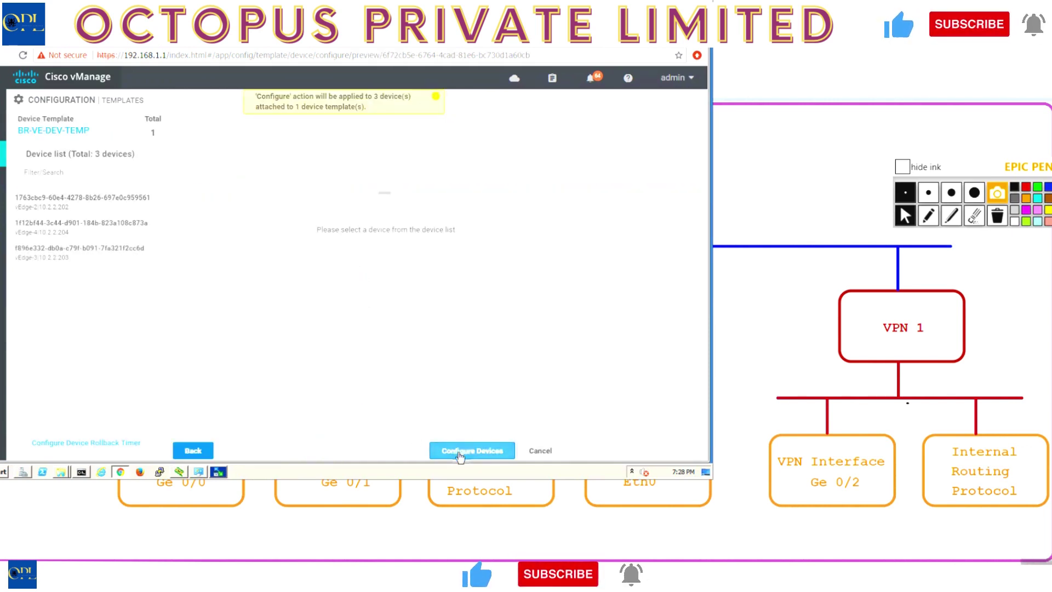
{"action": "left_click", "coordinate": [459, 452]}
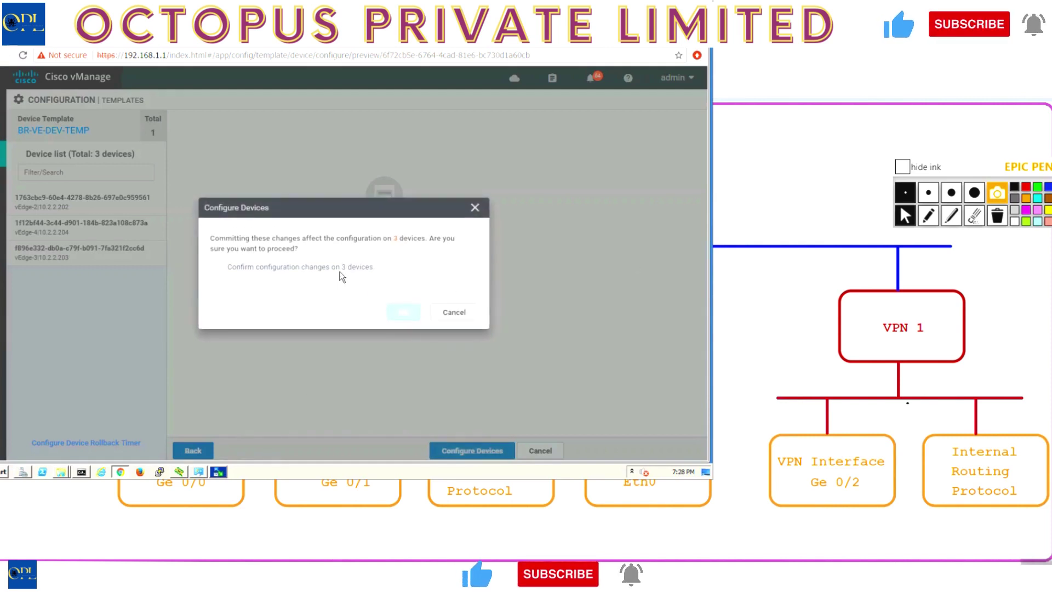
{"action": "left_click", "coordinate": [216, 266]}
{"action": "left_click", "coordinate": [401, 312]}
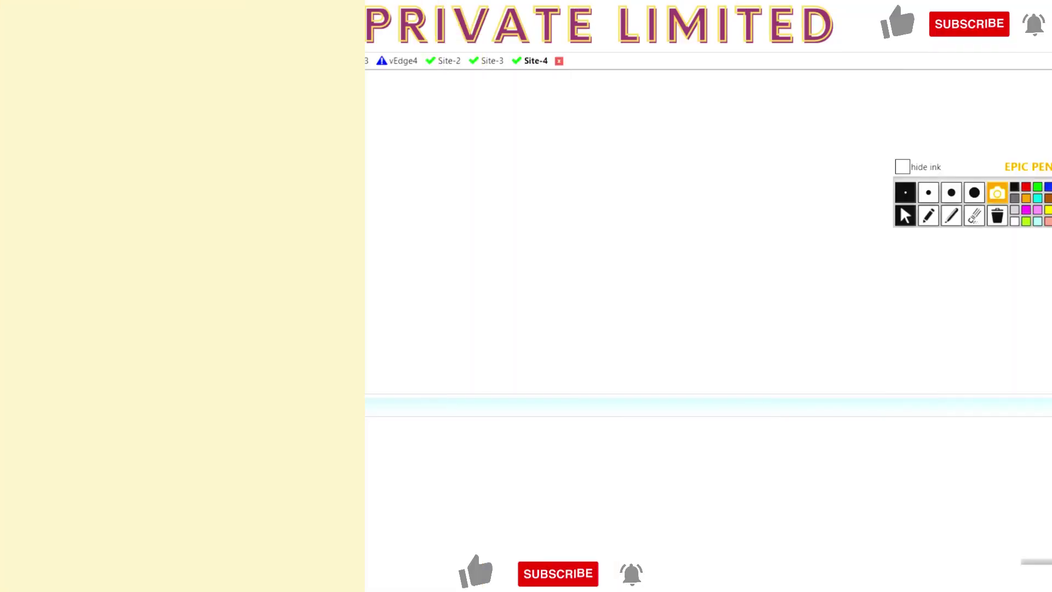
Show the OSPF routes on the Site-2 router.
{"action": "key", "text": "Return"}
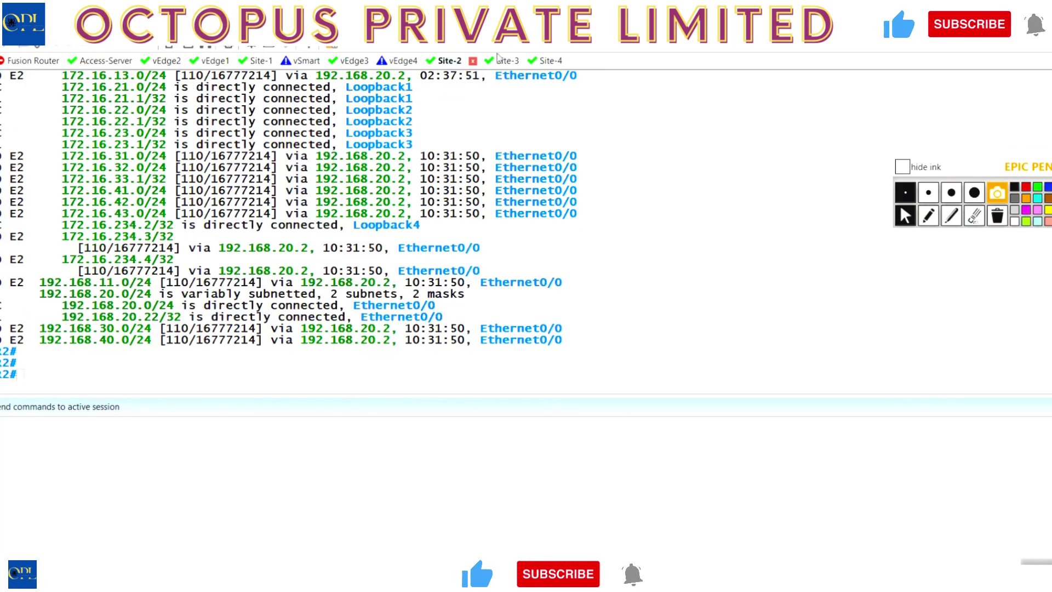
{"action": "left_click", "coordinate": [493, 60]}
{"action": "left_click", "coordinate": [551, 61]}
{"action": "left_click", "coordinate": [449, 60]}
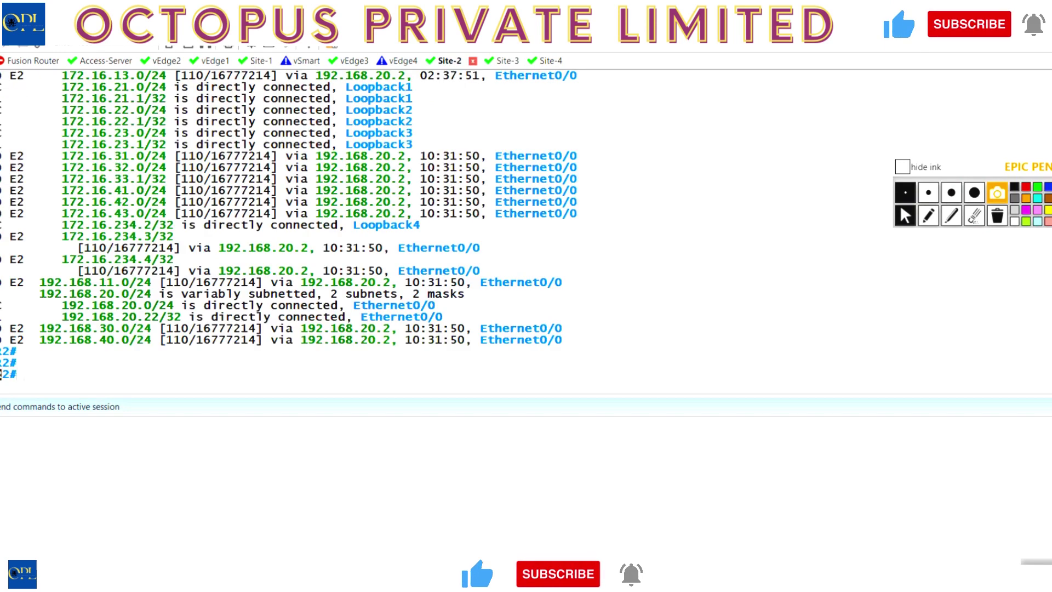
{"action": "key", "text": "Return"}
{"action": "key", "text": "Return"}
{"action": "type", "text": "sh ip route ospf"}
{"action": "key", "text": "Return"}
{"action": "key", "text": "space"}
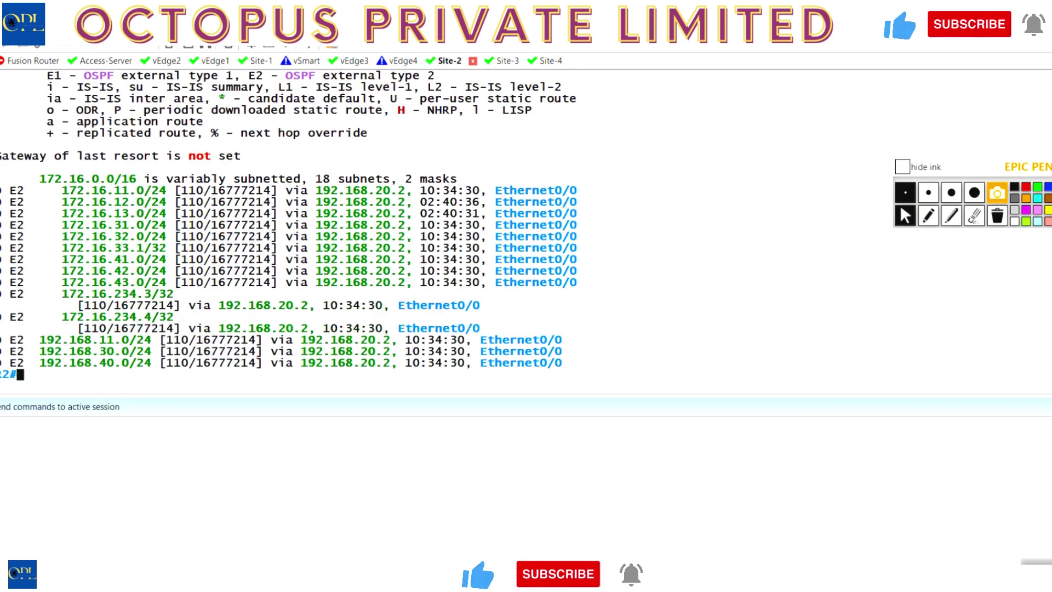
Page through the Site-3 router's routing table.
{"action": "left_click", "coordinate": [491, 59]}
{"action": "key", "text": "Return"}
{"action": "type", "text": "sh ip route"}
{"action": "key", "text": "Return"}
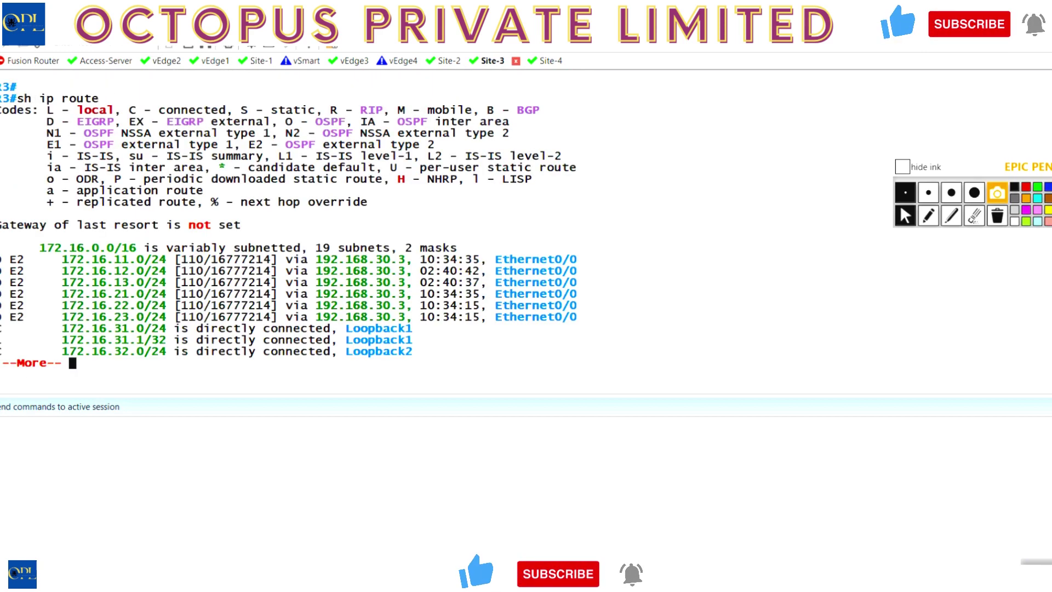
{"action": "key", "text": "space"}
List Site-4's OSPF routes, which show no default route yet.
{"action": "left_click", "coordinate": [551, 60]}
{"action": "key", "text": "Return"}
{"action": "key", "text": "Return"}
{"action": "key", "text": "Return"}
{"action": "type", "text": "sh ip route os"}
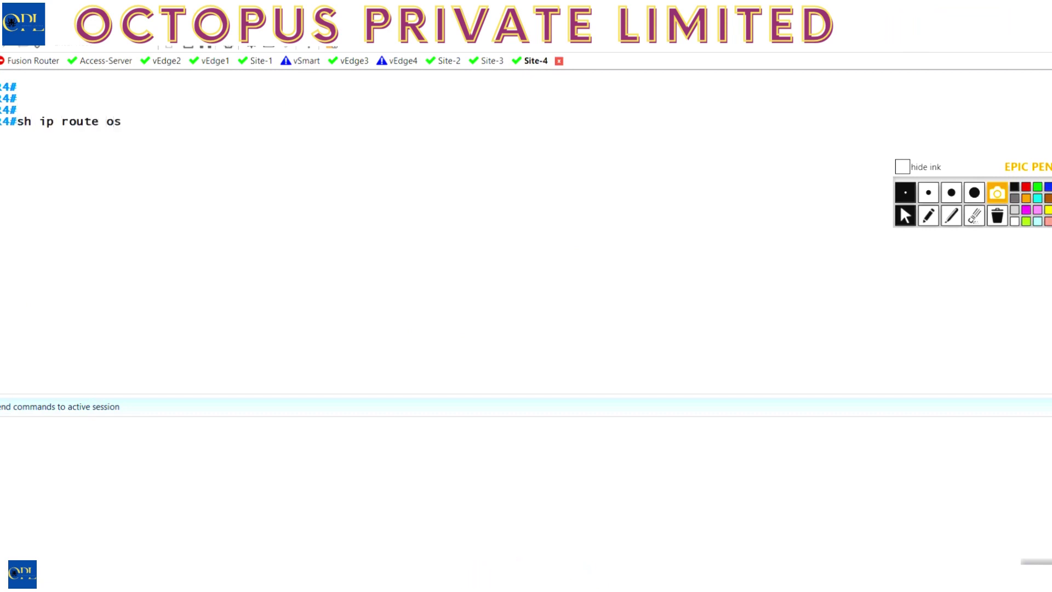
{"action": "type", "text": "pf"}
{"action": "key", "text": "Return"}
{"action": "key", "text": "space"}
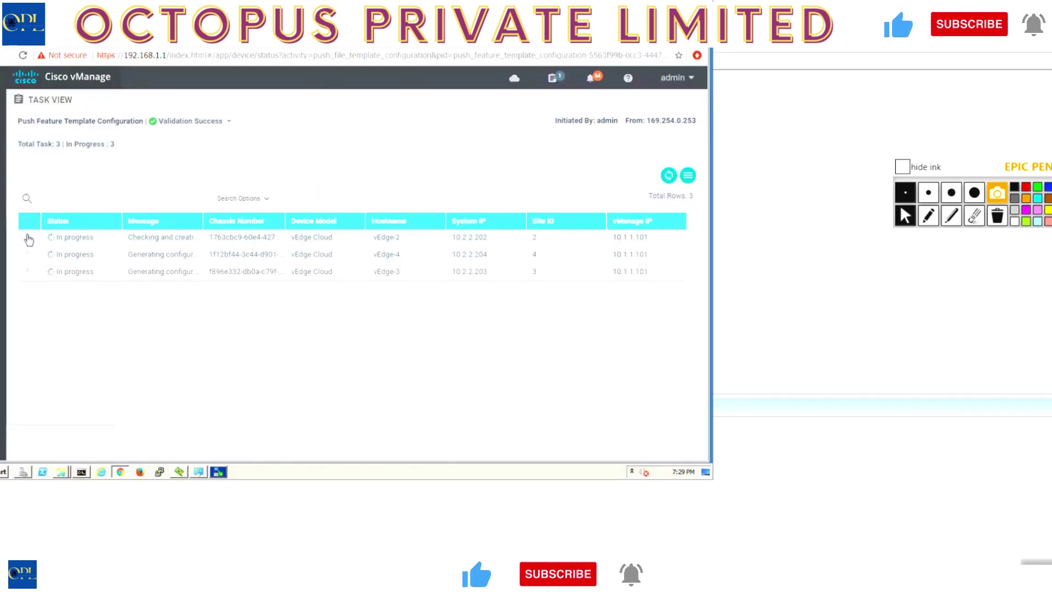
Expand vEdge-2's task log and refresh until vEdge-3 and vEdge-4 complete.
{"action": "left_click", "coordinate": [30, 239]}
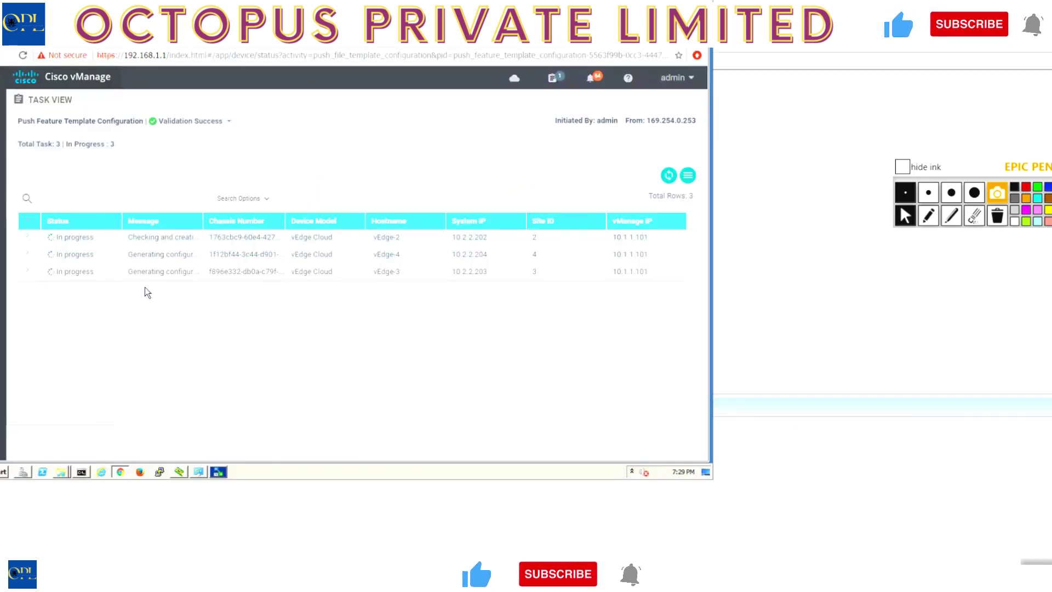
{"action": "left_click", "coordinate": [668, 176]}
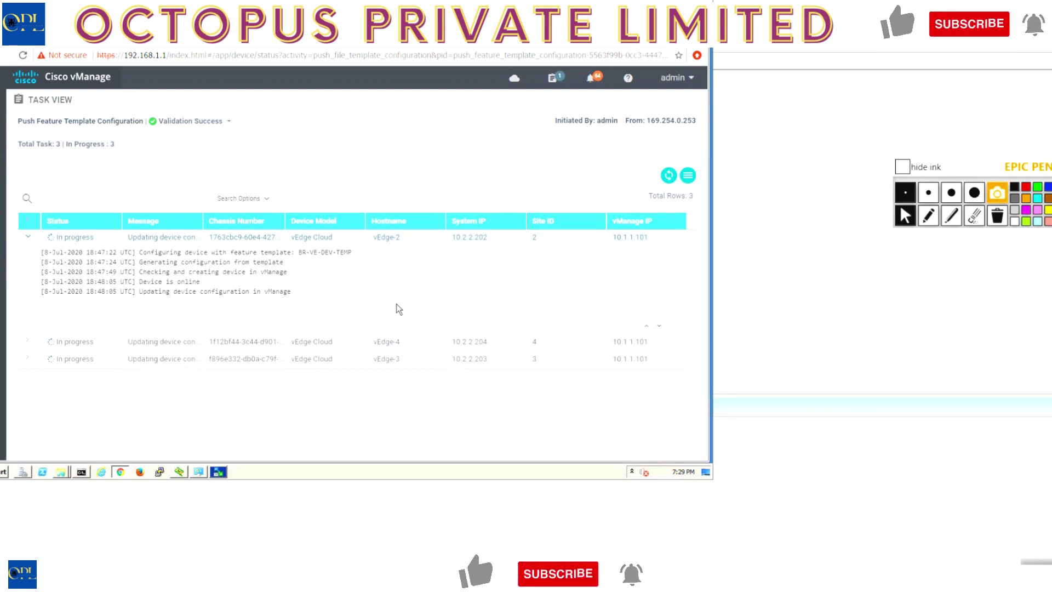
{"action": "left_click", "coordinate": [668, 176]}
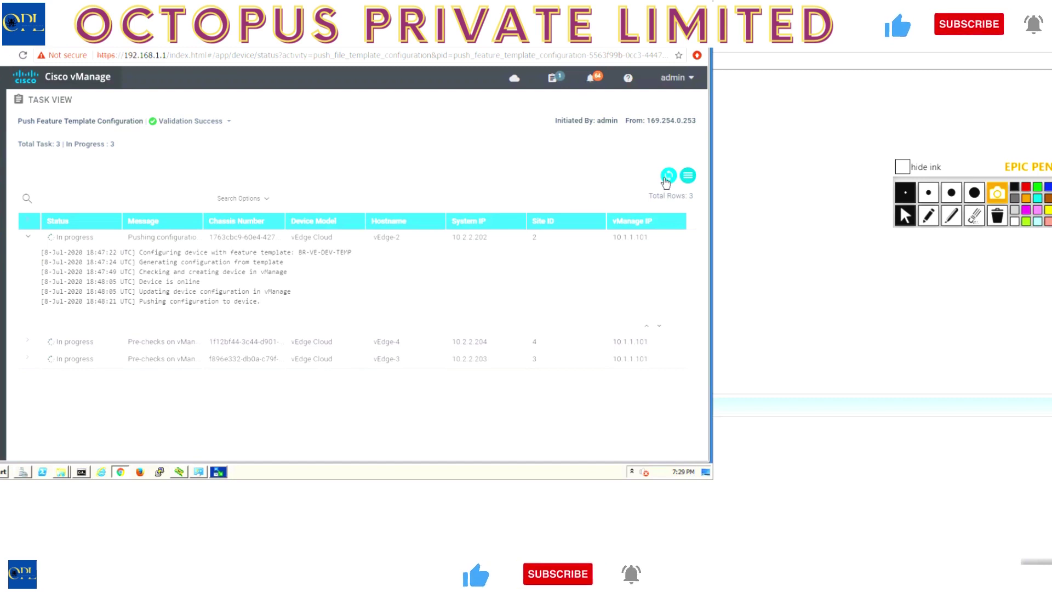
{"action": "left_click", "coordinate": [668, 177]}
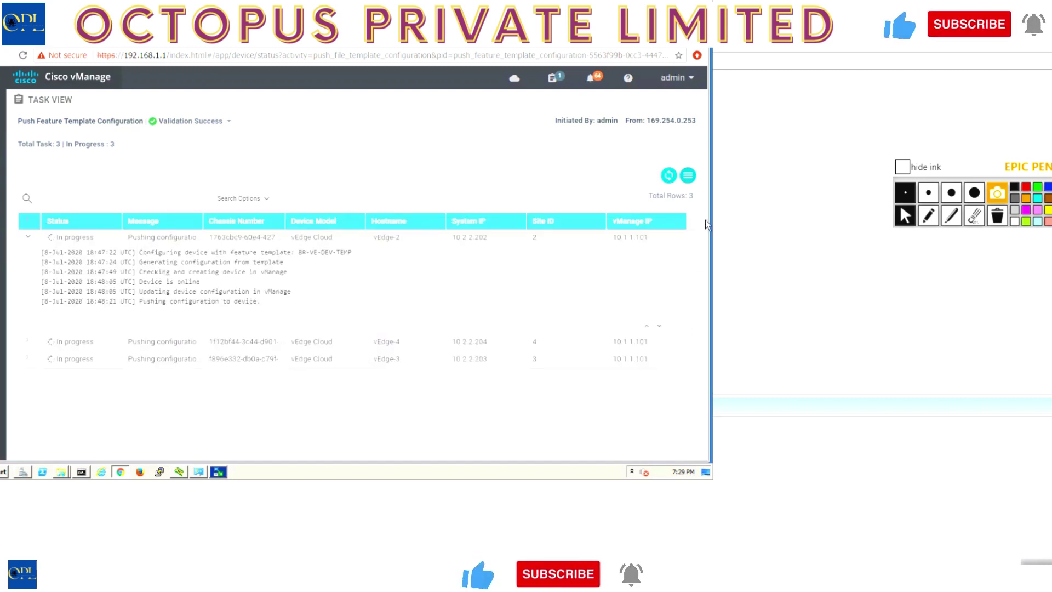
{"action": "left_click", "coordinate": [671, 177]}
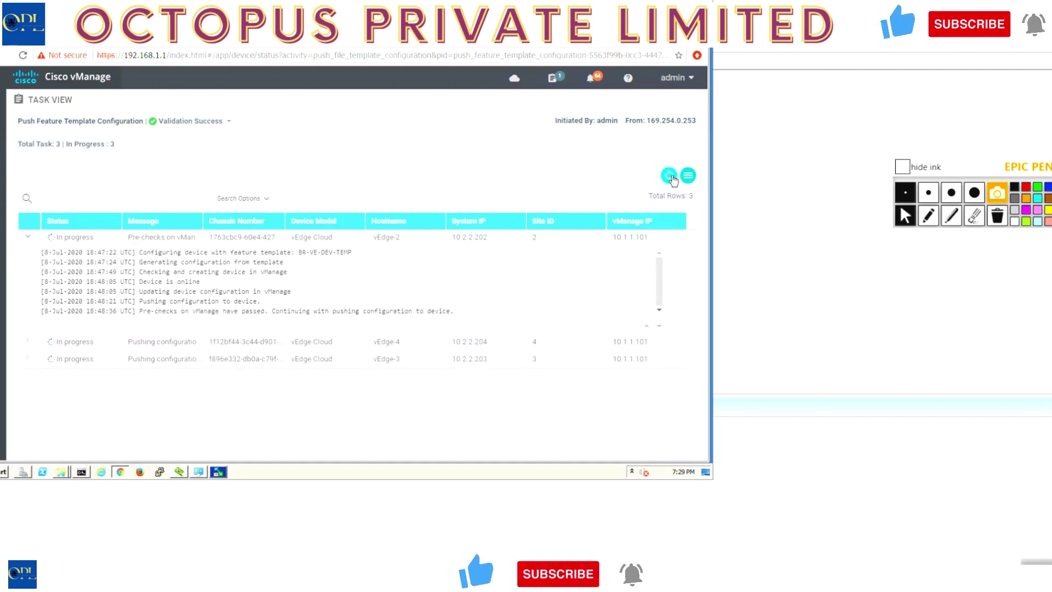
{"action": "left_click", "coordinate": [672, 179]}
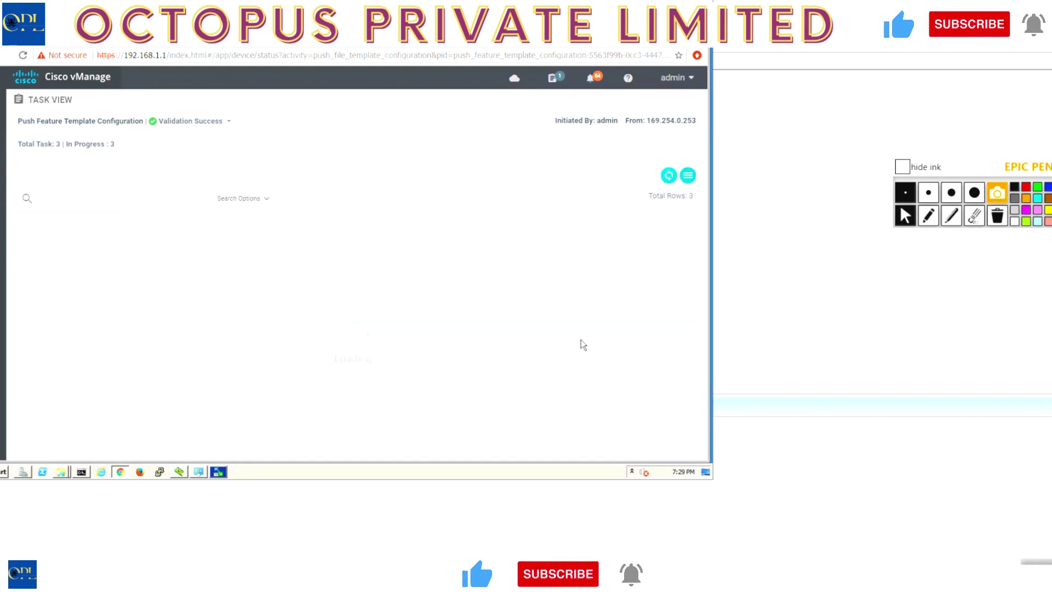
{"action": "left_click", "coordinate": [670, 176]}
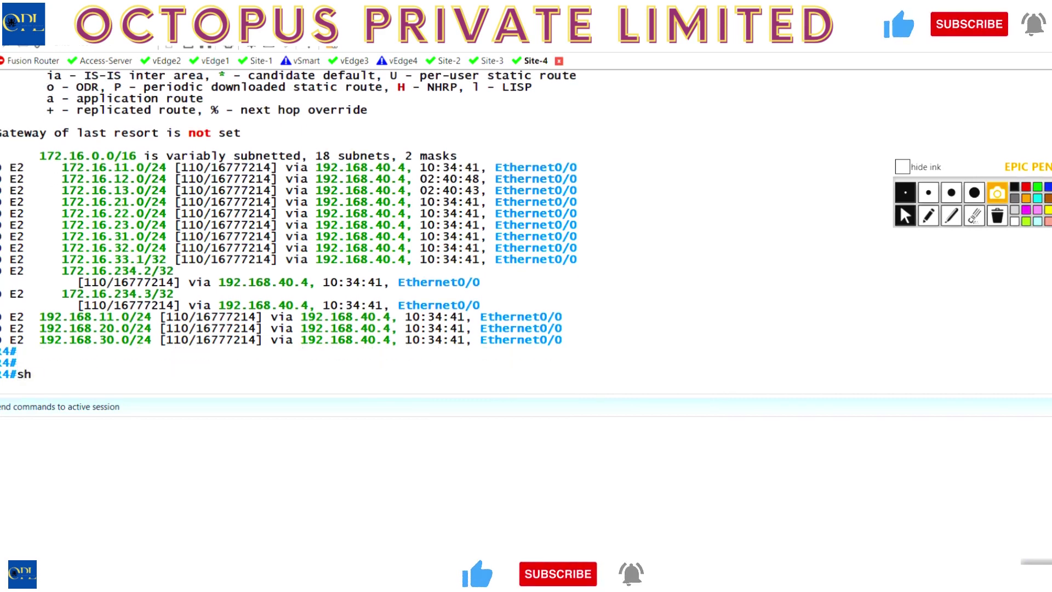
{"action": "type", "text": "ip route ospf"}
Highlight the OSPF 0.0.0.0/0 default route on Site-4 and Site-3.
{"action": "key", "text": "Return"}
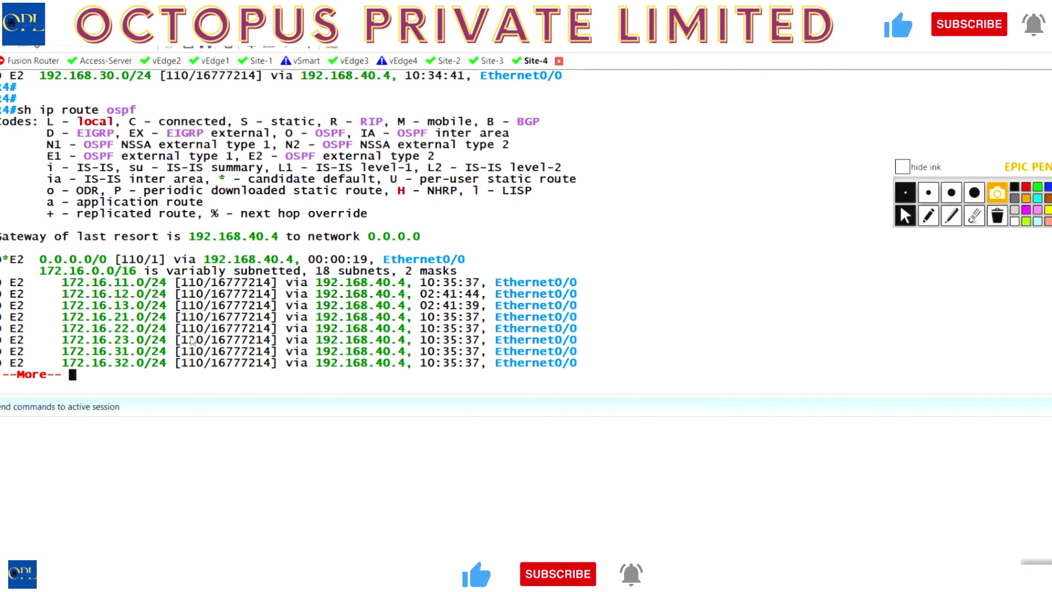
{"action": "left_click_drag", "start_coordinate": [2, 258], "coordinate": [471, 259]}
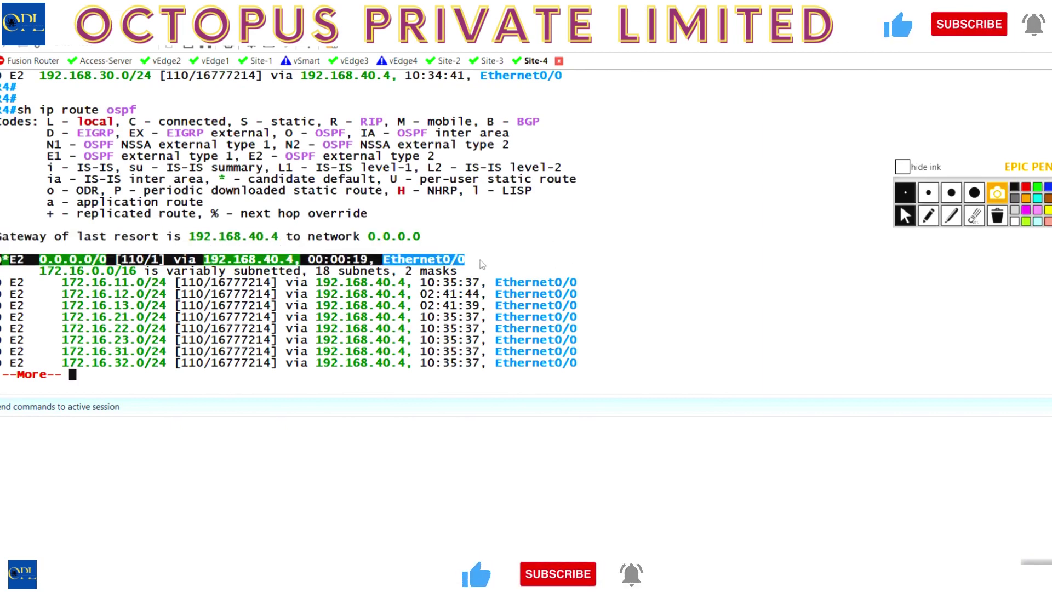
{"action": "left_click", "coordinate": [491, 60]}
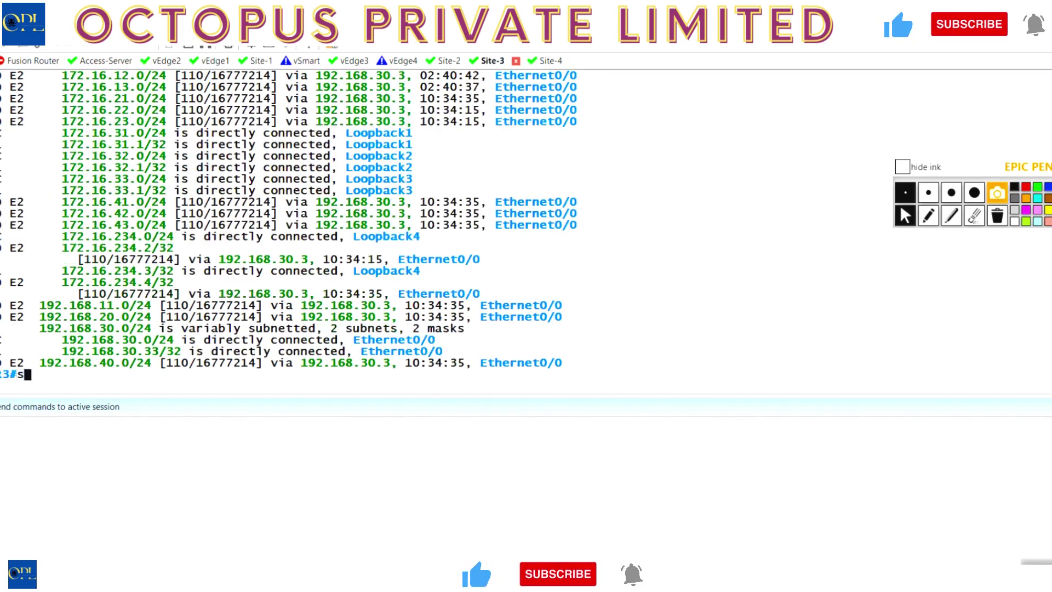
{"action": "type", "text": "sh pi r"}
{"action": "key", "text": "BackSpace"}
{"action": "key", "text": "BackSpace"}
{"action": "key", "text": "BackSpace"}
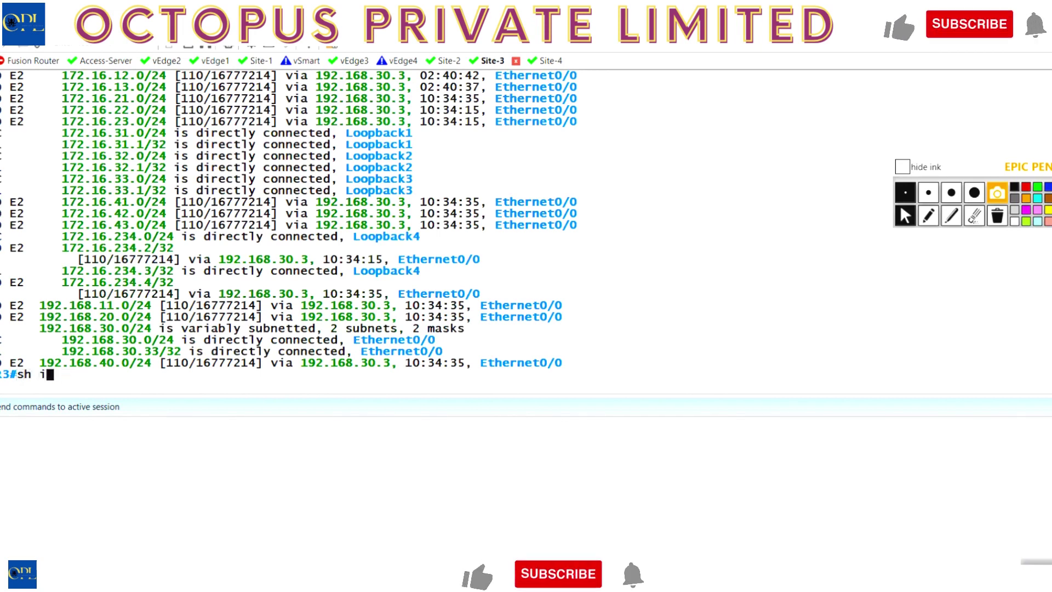
{"action": "type", "text": "ip route ospf"}
{"action": "key", "text": "Return"}
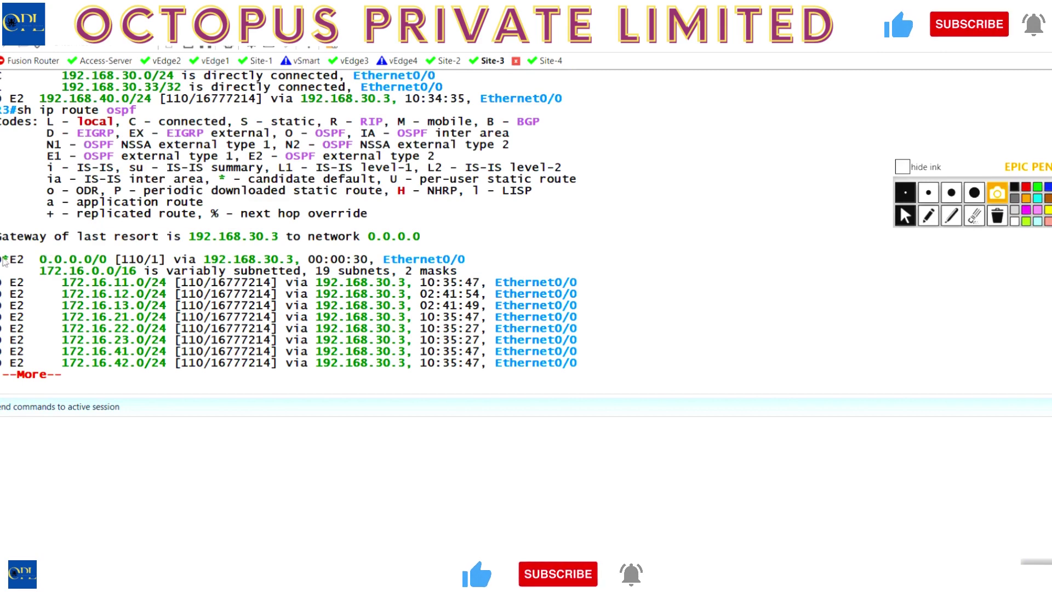
{"action": "left_click_drag", "start_coordinate": [2, 261], "coordinate": [107, 263]}
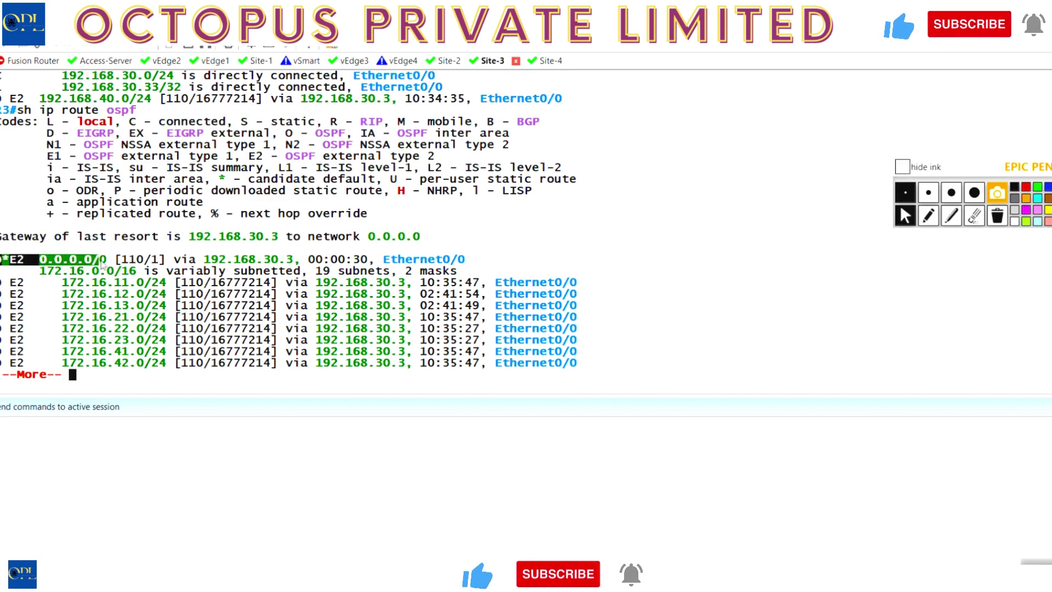
Highlight Site-2's OSPF 0.0.0.0/0 default route.
{"action": "left_click", "coordinate": [448, 61]}
{"action": "type", "text": "sh ip route ospf"}
{"action": "key", "text": "Return"}
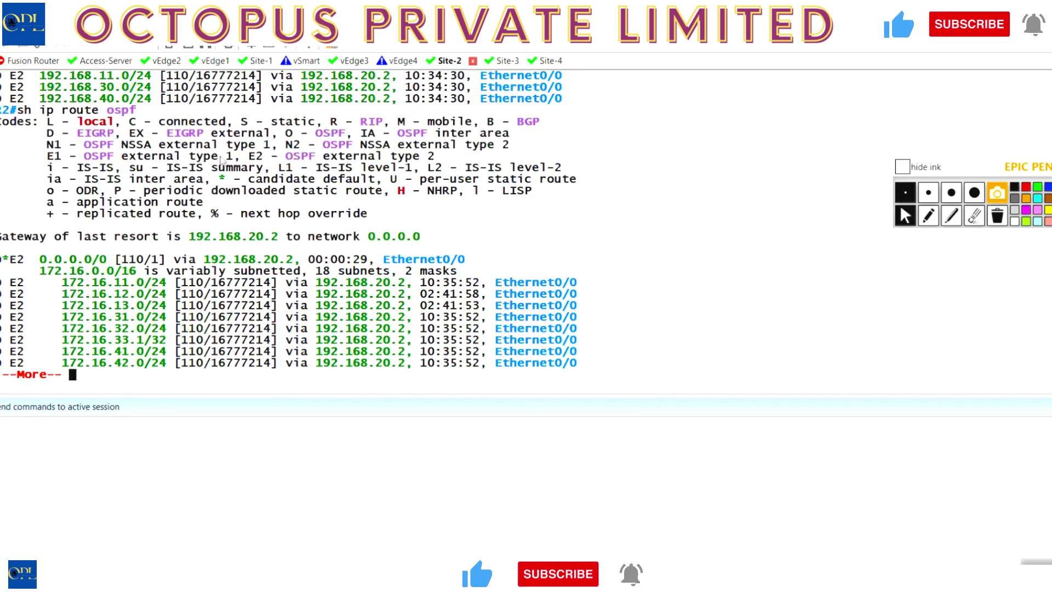
{"action": "left_click_drag", "start_coordinate": [2, 261], "coordinate": [494, 268]}
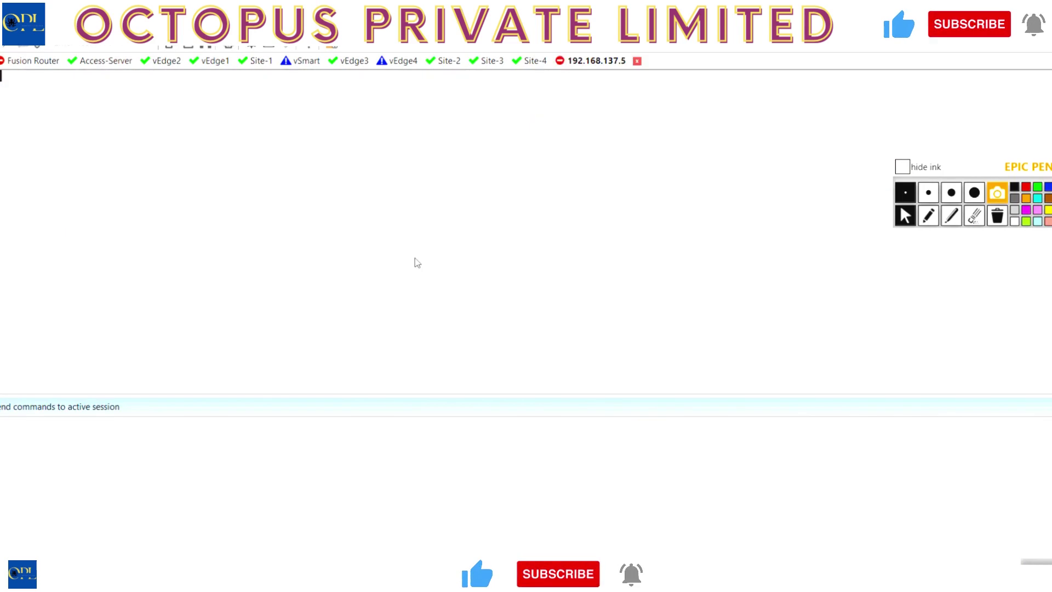
Give the Internet router Loopback200 address 200.1.1.1 255.255.255.0.
{"action": "key", "text": "Return"}
{"action": "key", "text": "Return"}
{"action": "key", "text": "Return"}
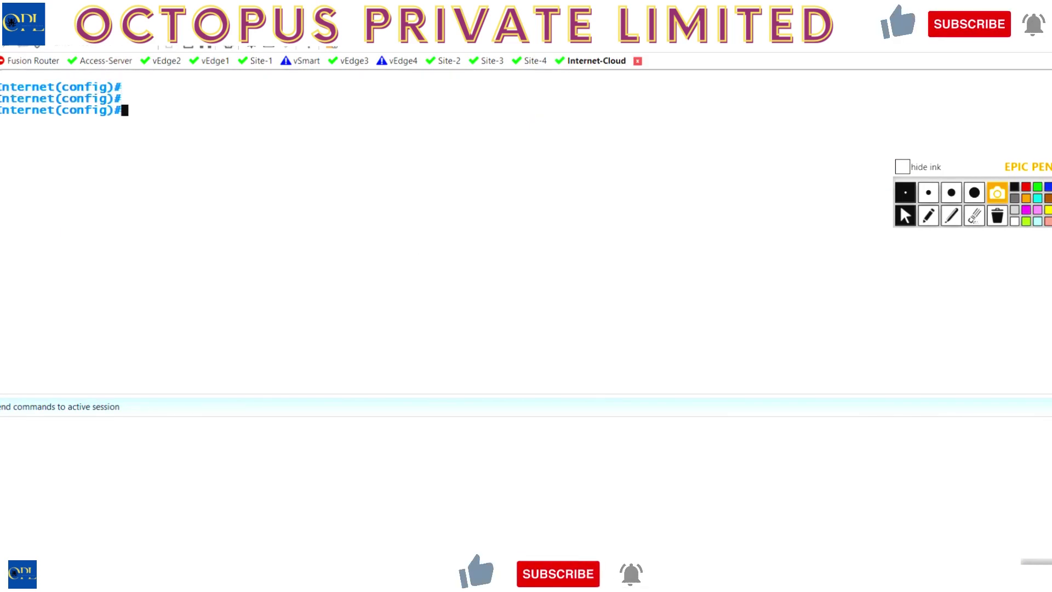
{"action": "key", "text": "Return"}
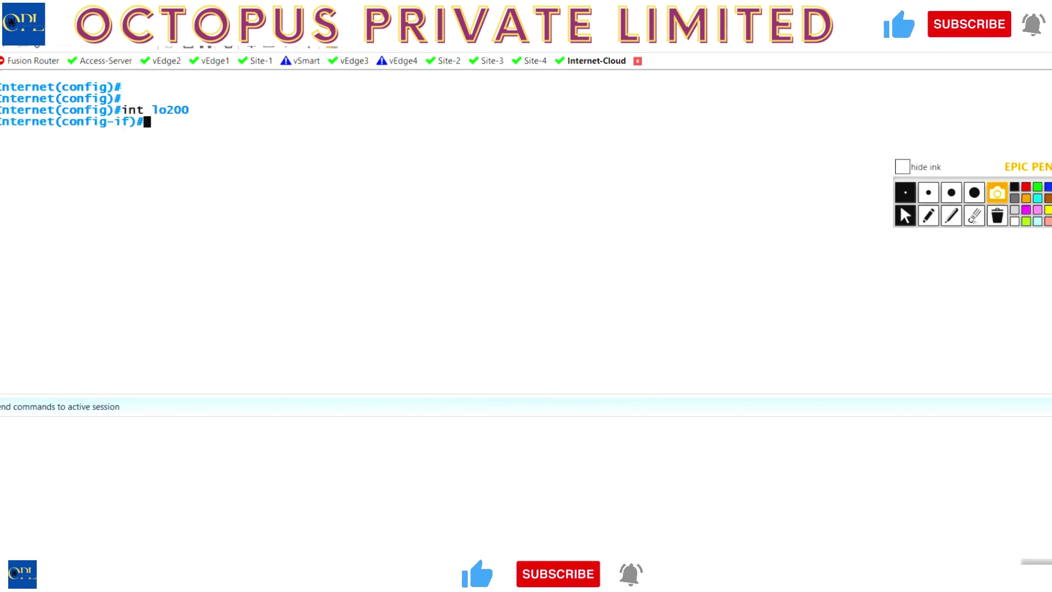
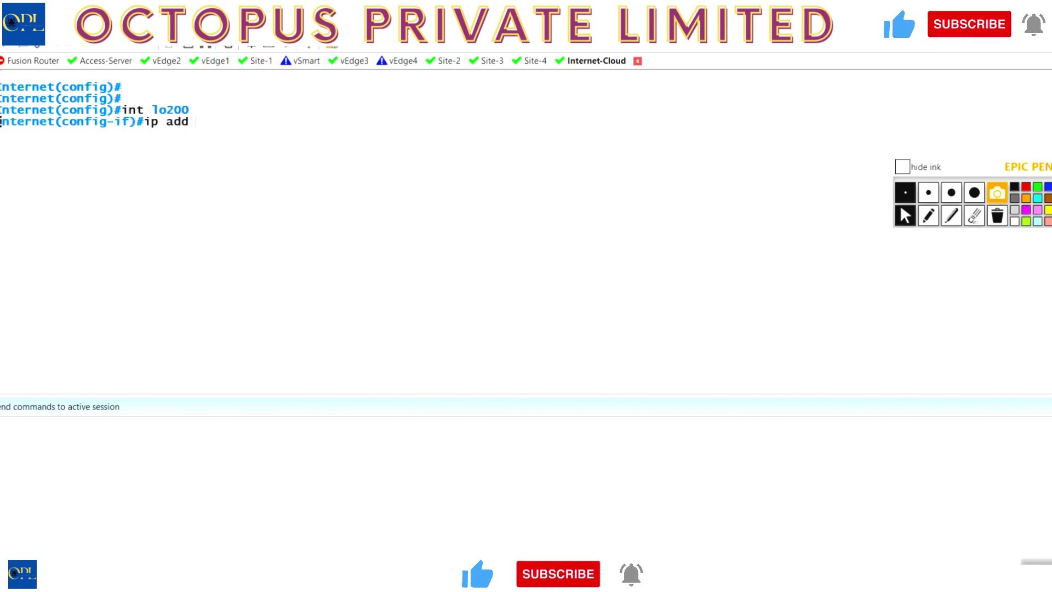
{"action": "key", "text": "Return"}
{"action": "key", "text": "Return"}
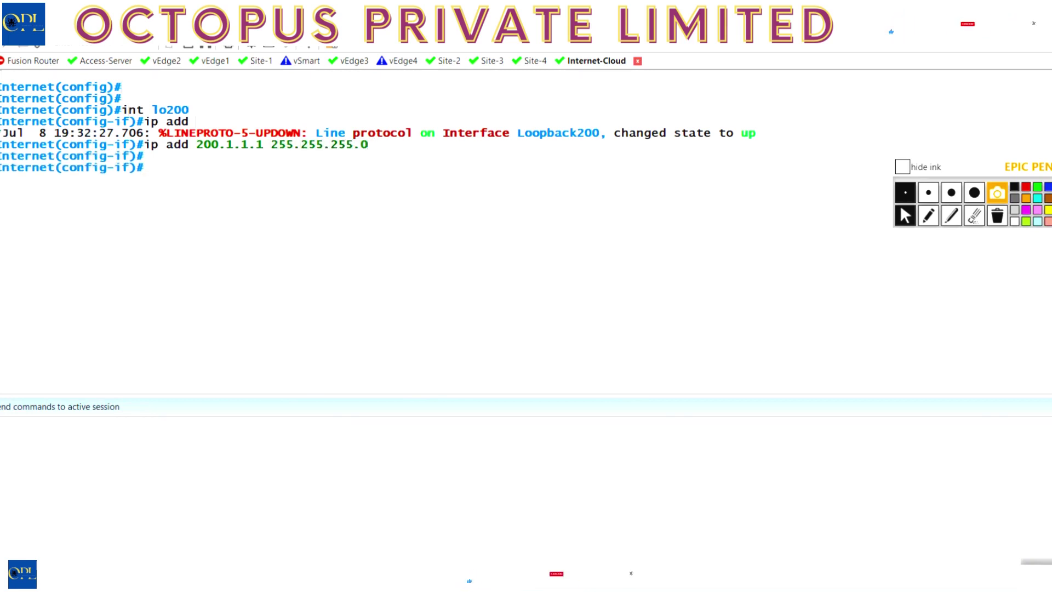
{"action": "key", "text": "Return"}
{"action": "key", "text": "Tab"}
{"action": "key", "text": "Tab"}
{"action": "key", "text": "Return"}
{"action": "key", "text": "Return"}
{"action": "key", "text": "Return"}
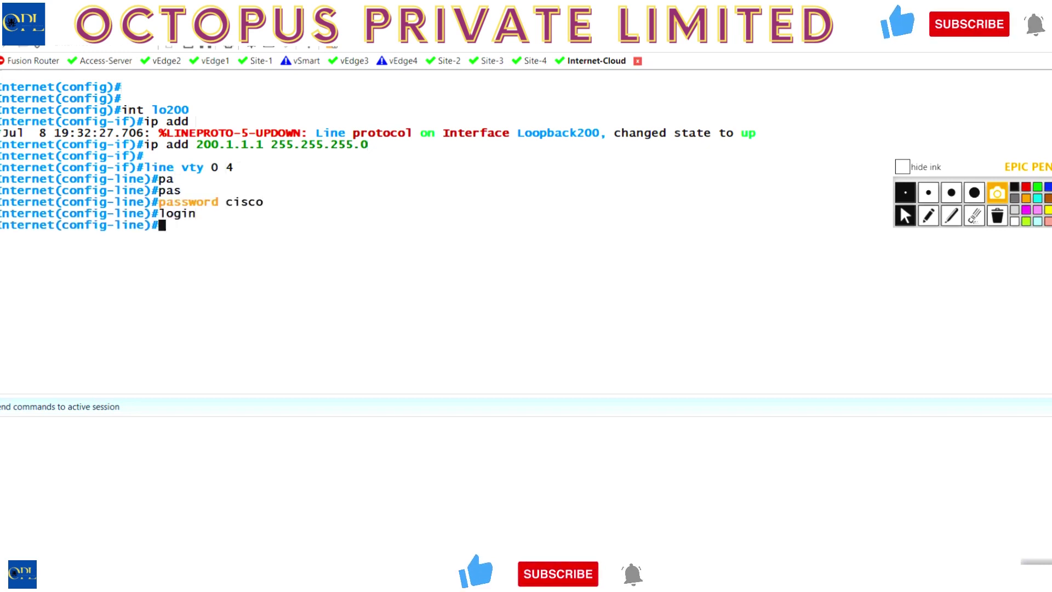
{"action": "key", "text": "Return"}
{"action": "key", "text": "Return"}
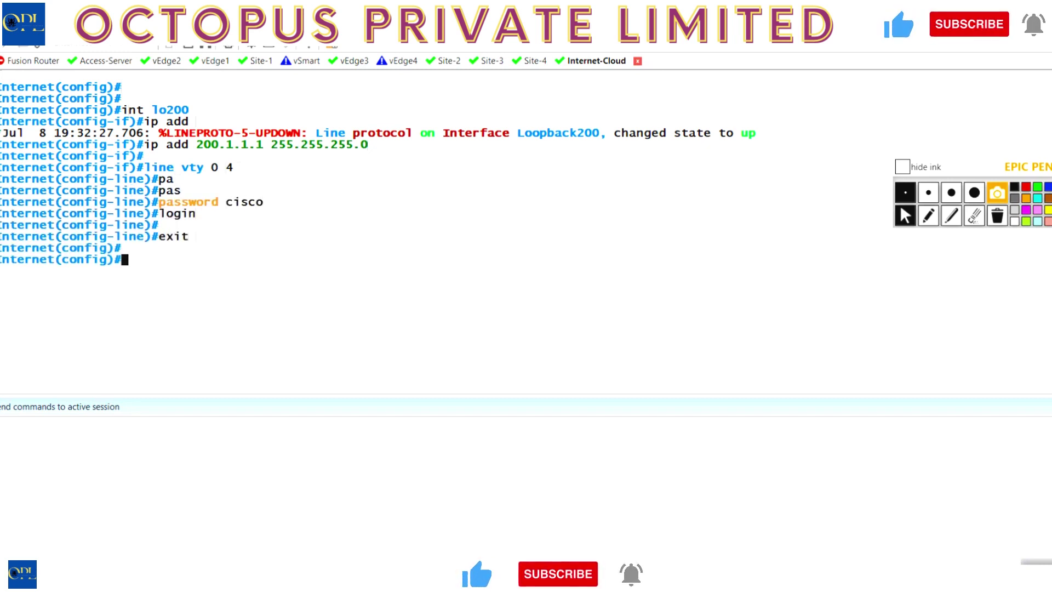
Allow all transport input on vty lines 0 4.
{"action": "key", "text": "Up"}
{"action": "key", "text": "Up"}
{"action": "key", "text": "Up"}
{"action": "key", "text": "Down"}
{"action": "key", "text": "Up"}
{"action": "key", "text": "Up"}
{"action": "key", "text": "Up"}
{"action": "key", "text": "Return"}
{"action": "type", "text": "tran"}
{"action": "key", "text": "Tab"}
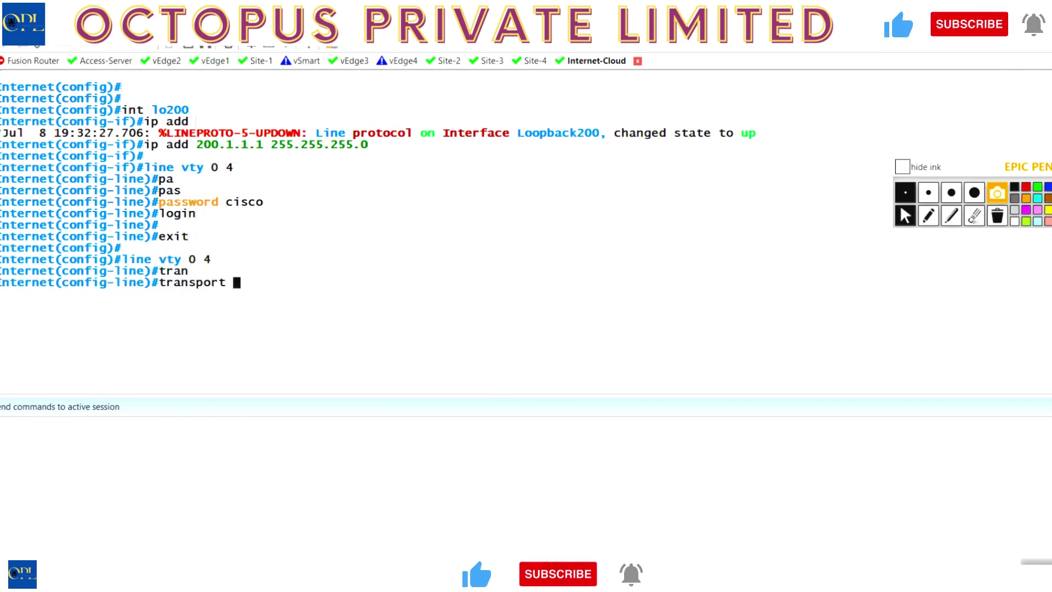
{"action": "type", "text": "in"}
{"action": "key", "text": "Tab"}
{"action": "type", "text": "all"}
{"action": "key", "text": "Return"}
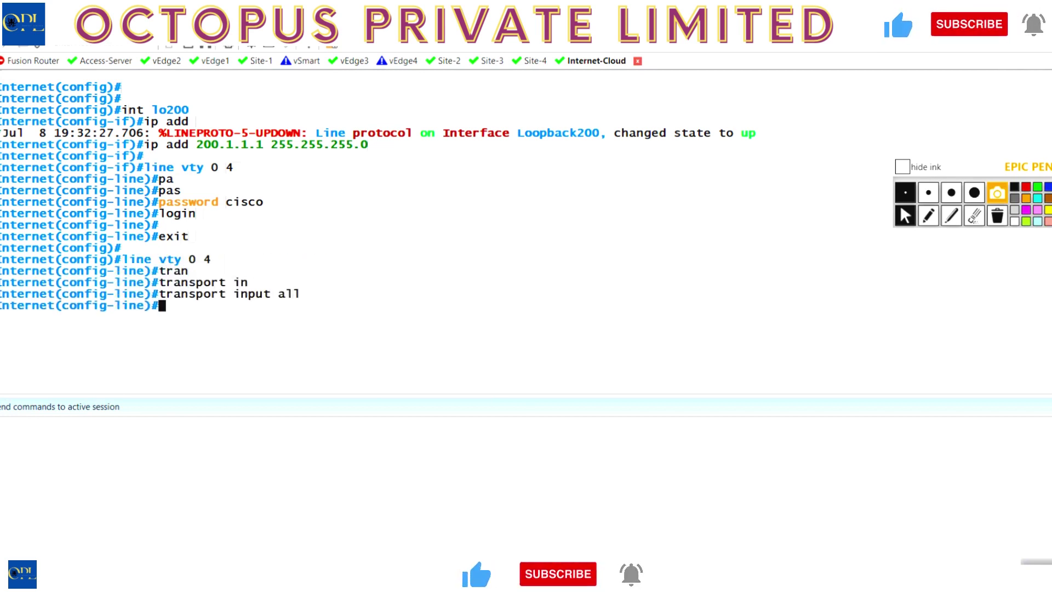
{"action": "key", "text": "Return"}
{"action": "type", "text": "end"}
{"action": "key", "text": "Return"}
{"action": "key", "text": "Return"}
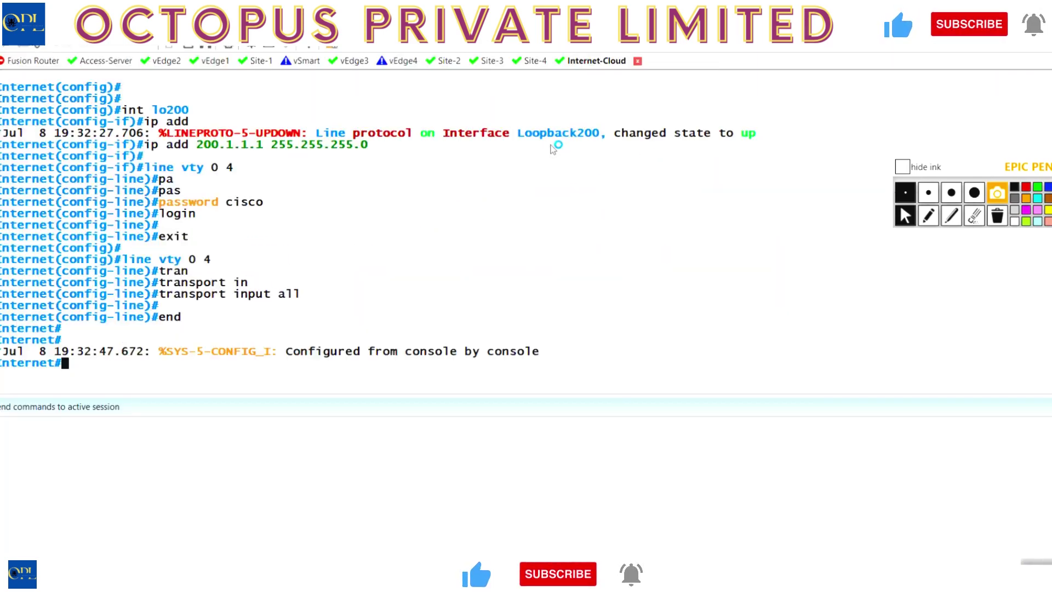
Telnet from the HQ router to the Internet router at 200.1.1.1, log in, then close the session.
{"action": "key", "text": "Return"}
{"action": "key", "text": "Return"}
{"action": "type", "text": "telnet 1200.1.1.1"}
{"action": "key", "text": "Return"}
{"action": "key", "text": "Return"}
{"action": "type", "text": "eit"}
{"action": "key", "text": "Return"}
{"action": "type", "text": "exit"}
{"action": "key", "text": "Return"}
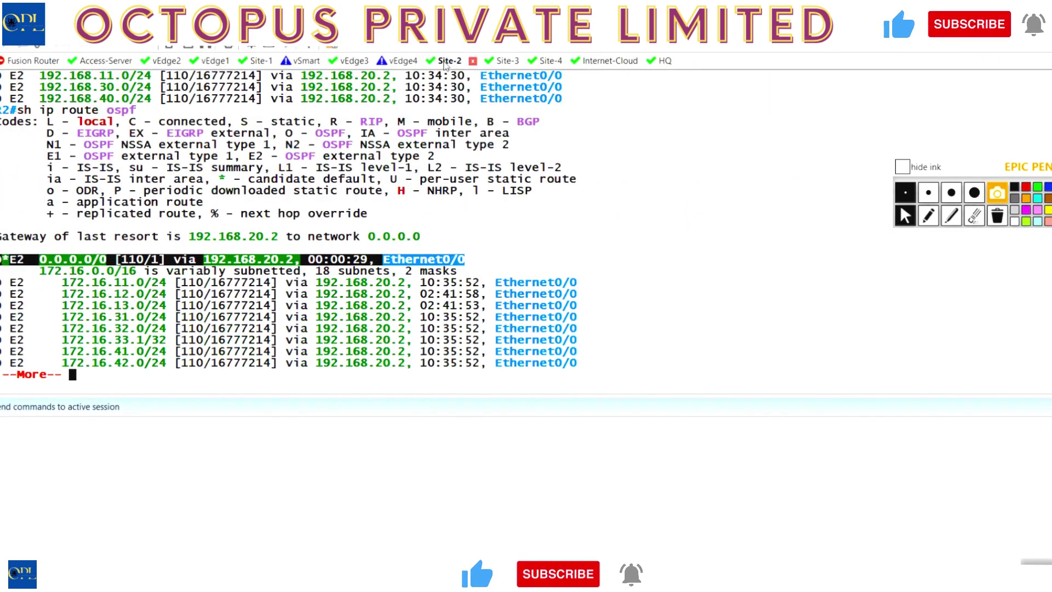
From Site-2, telnet to 200.1.1.1 sourced from loopback 1; it fails as destination unreachable.
{"action": "key", "text": "space"}
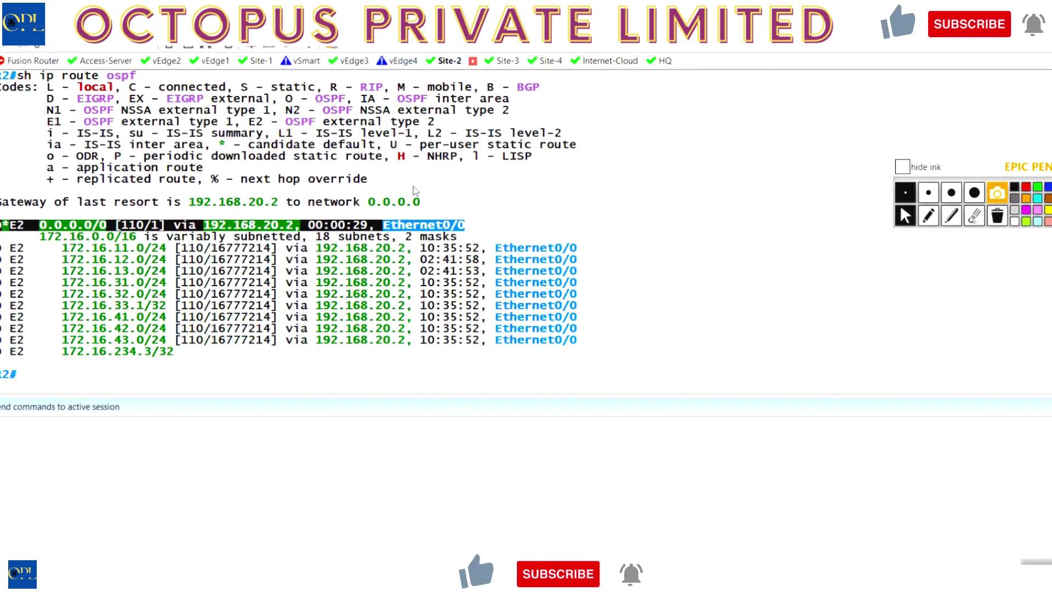
{"action": "type", "text": "telnet "}
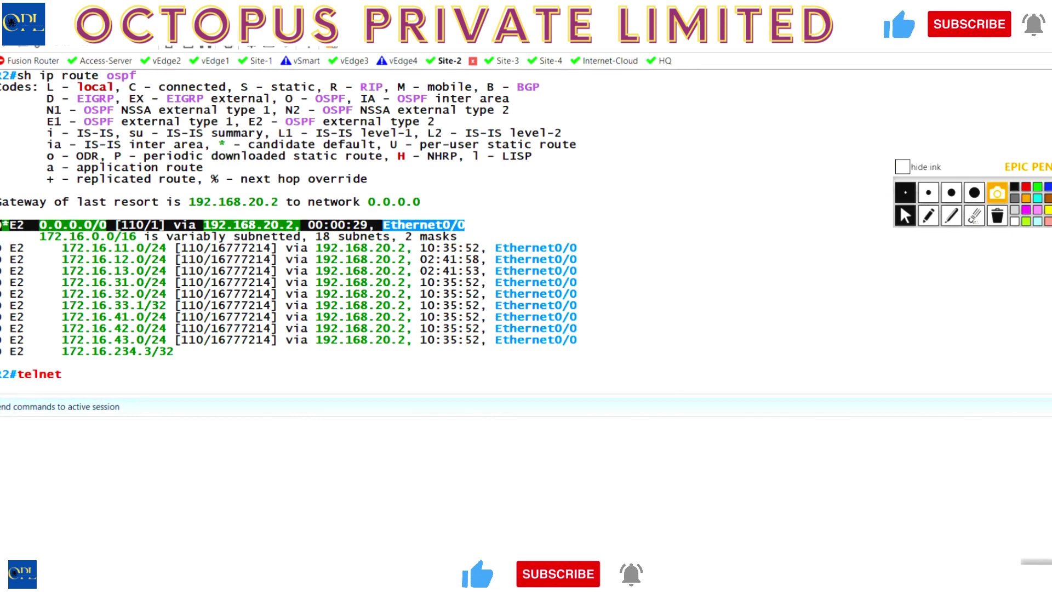
{"action": "type", "text": "200.1.1.1"}
{"action": "type", "text": " /sou"}
{"action": "key", "text": "Tab"}
{"action": "type", "text": "lo1"}
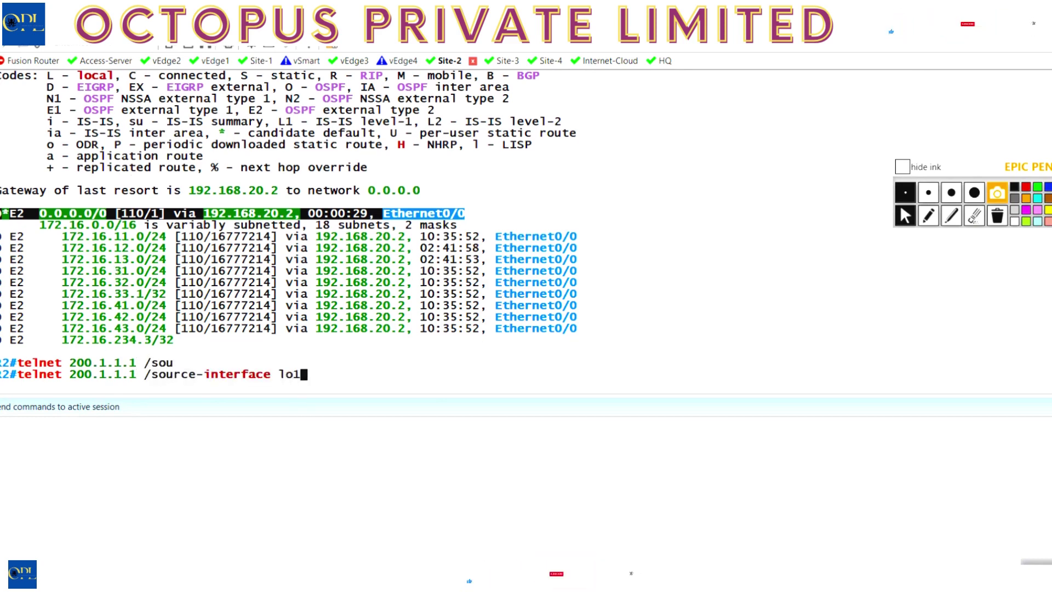
{"action": "key", "text": "Return"}
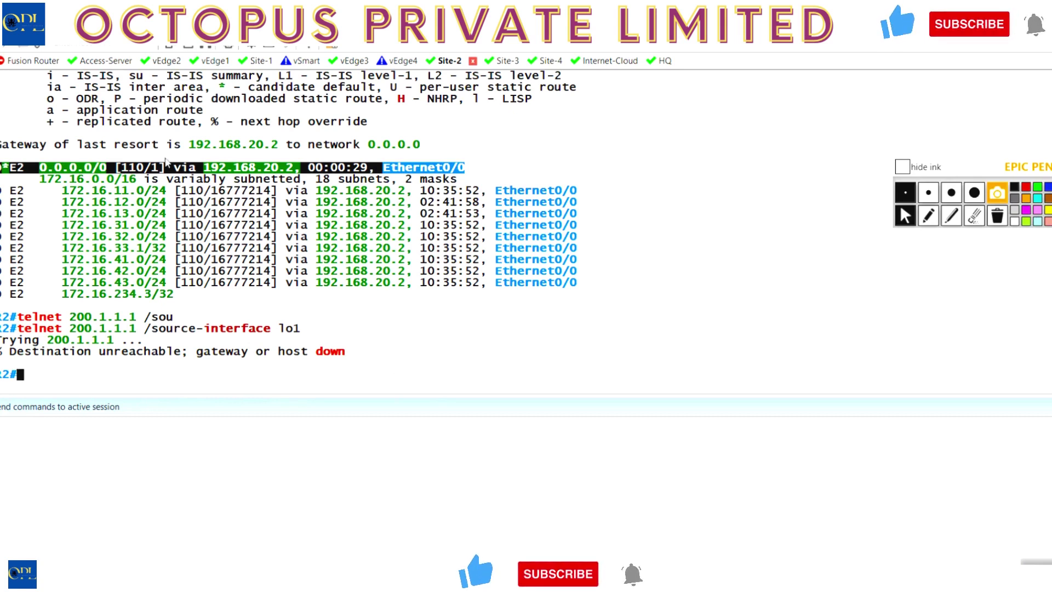
Clear the highlight on the default route line in SecureCRT.
{"action": "left_click", "coordinate": [329, 168]}
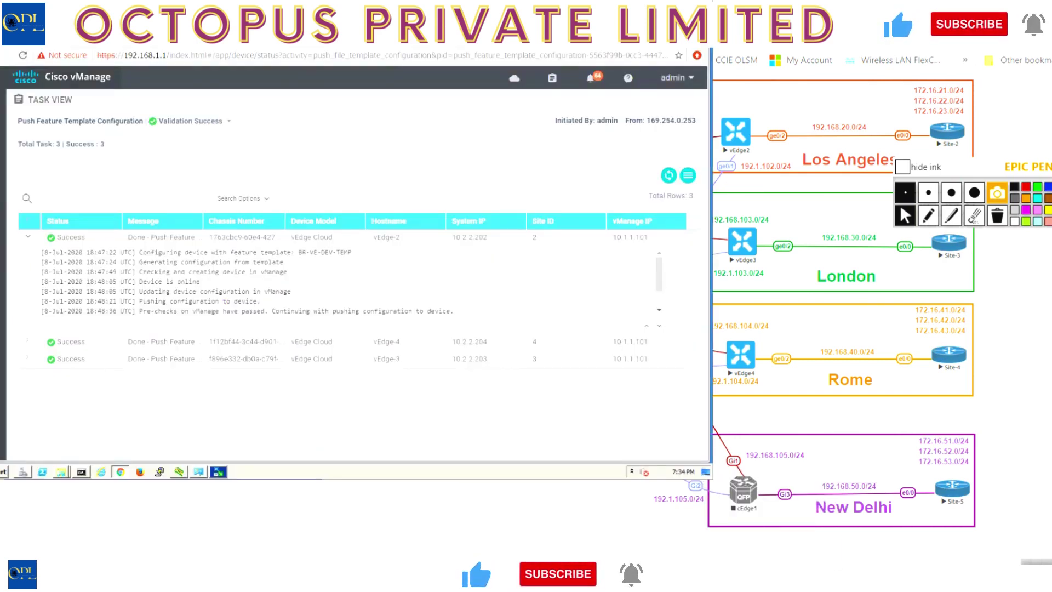
Filter the feature templates by G1 to show BR-CE-VPNINT-G1 and BR-VE-VPNINT-G1.
{"action": "left_click", "coordinate": [16, 201]}
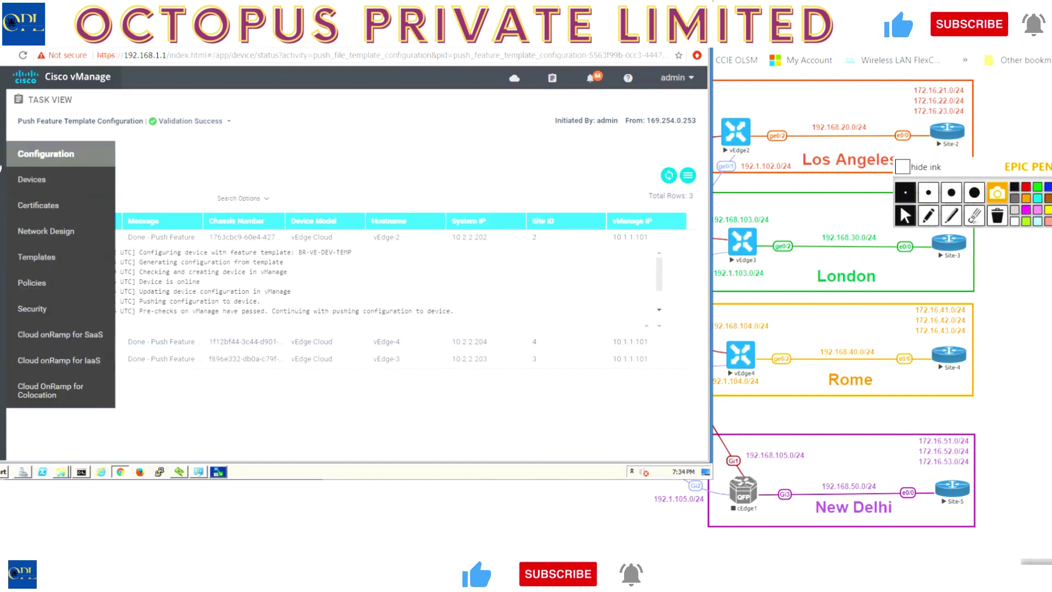
{"action": "left_click", "coordinate": [36, 257]}
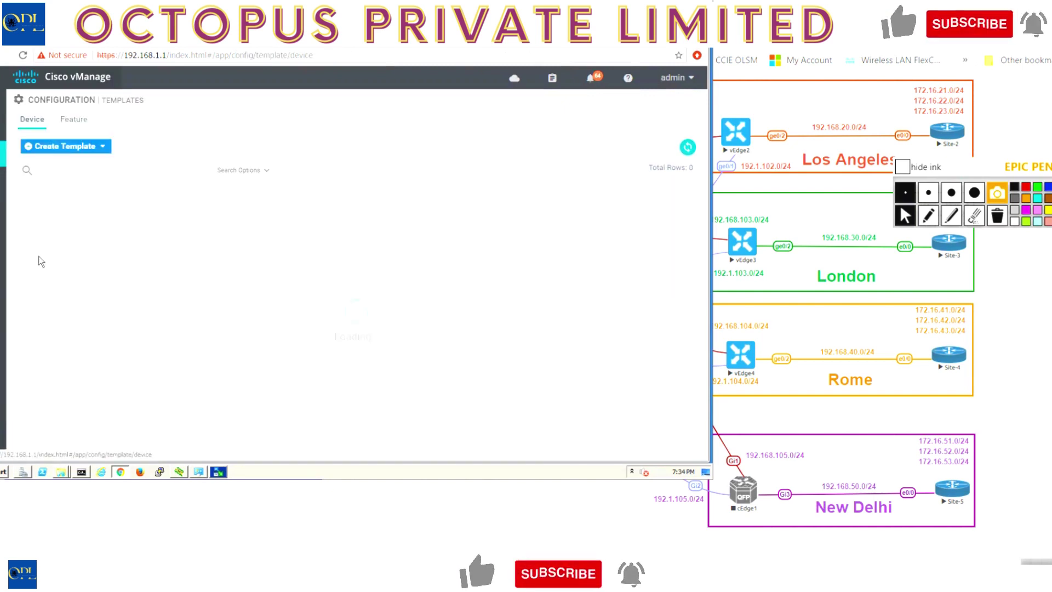
{"action": "left_click", "coordinate": [75, 122]}
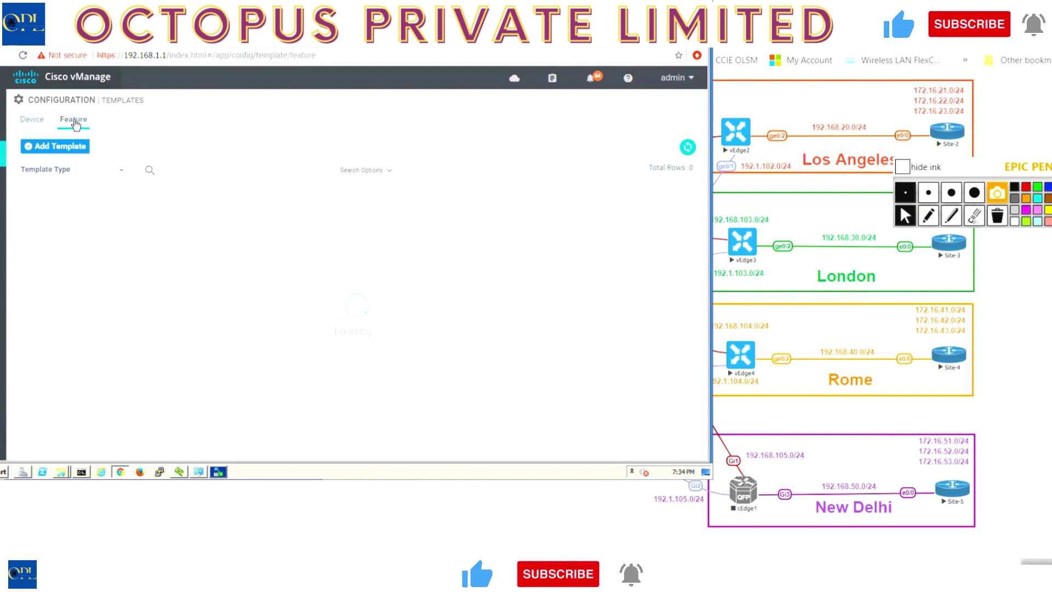
{"action": "left_click", "coordinate": [164, 168]}
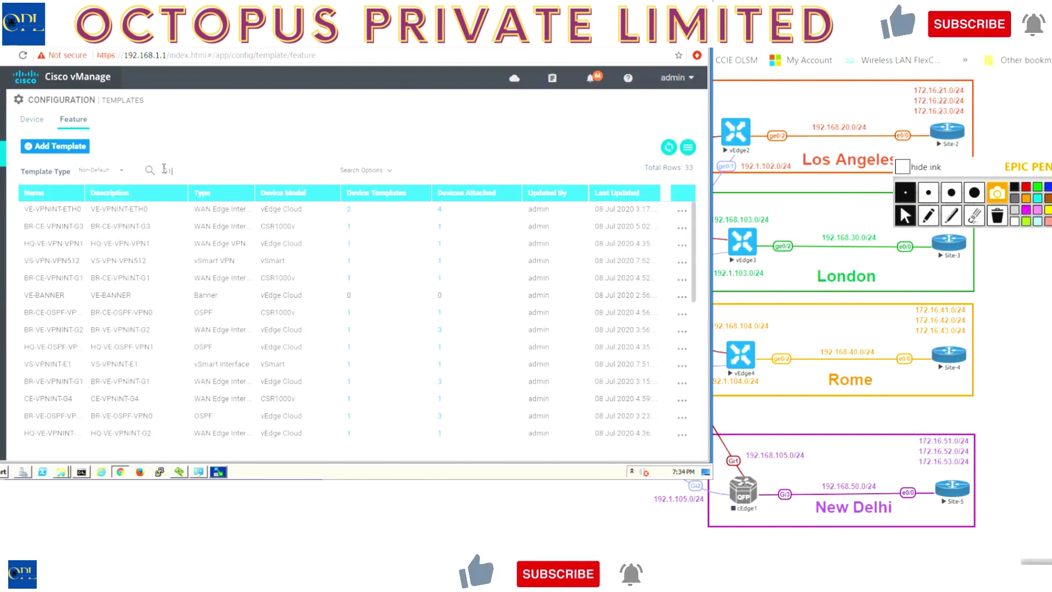
{"action": "type", "text": "G1"}
{"action": "key", "text": "Return"}
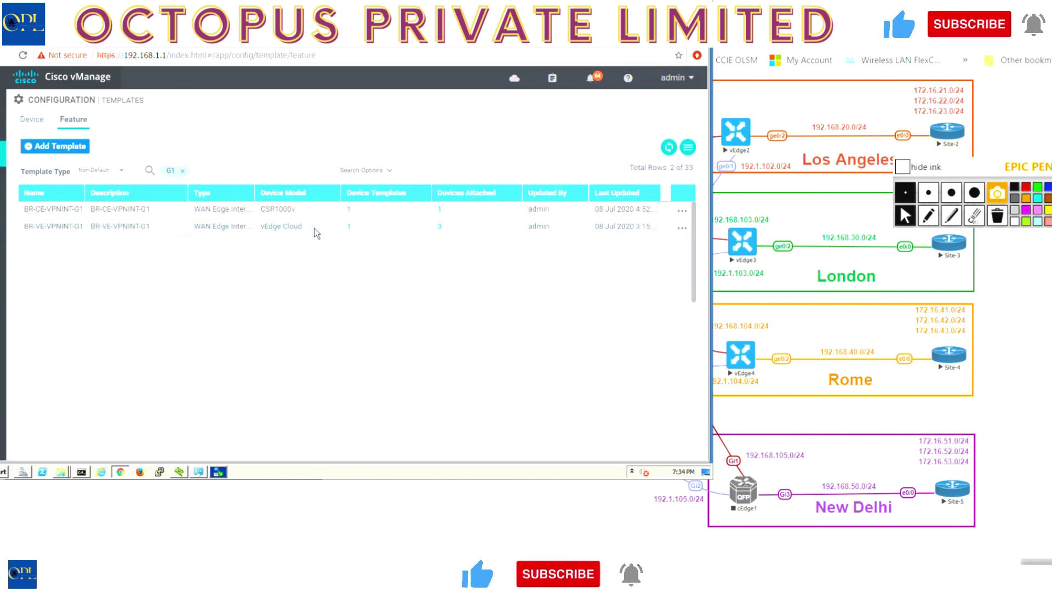
Set NAT to a global On value in the BR-VE-VPNINT-G1 template and update it.
{"action": "left_click", "coordinate": [683, 227]}
{"action": "left_click", "coordinate": [610, 268]}
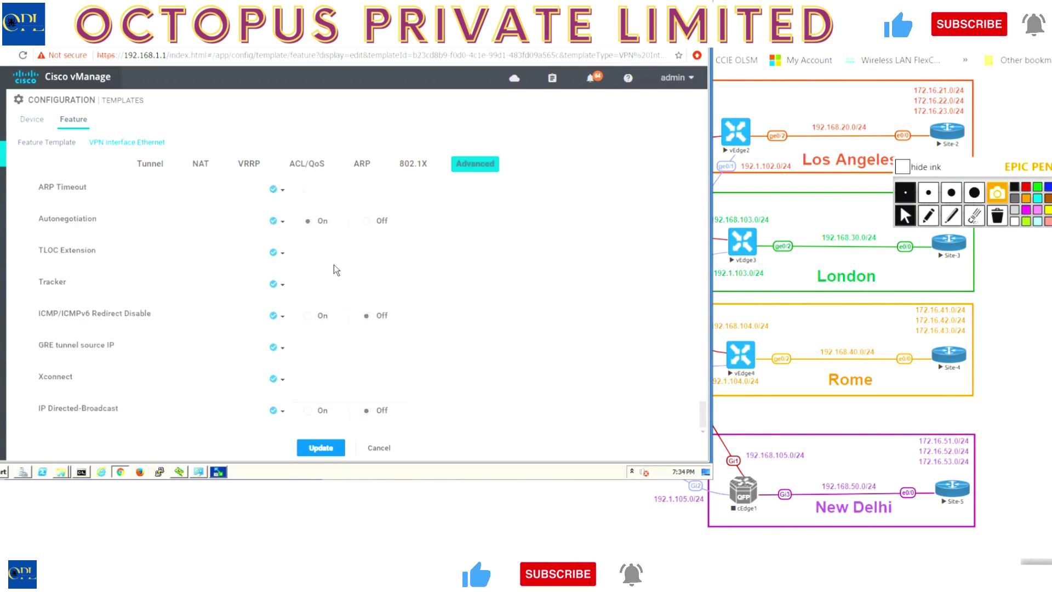
{"action": "scroll", "coordinate": [335, 265], "scroll_direction": "up", "scroll_amount": 5}
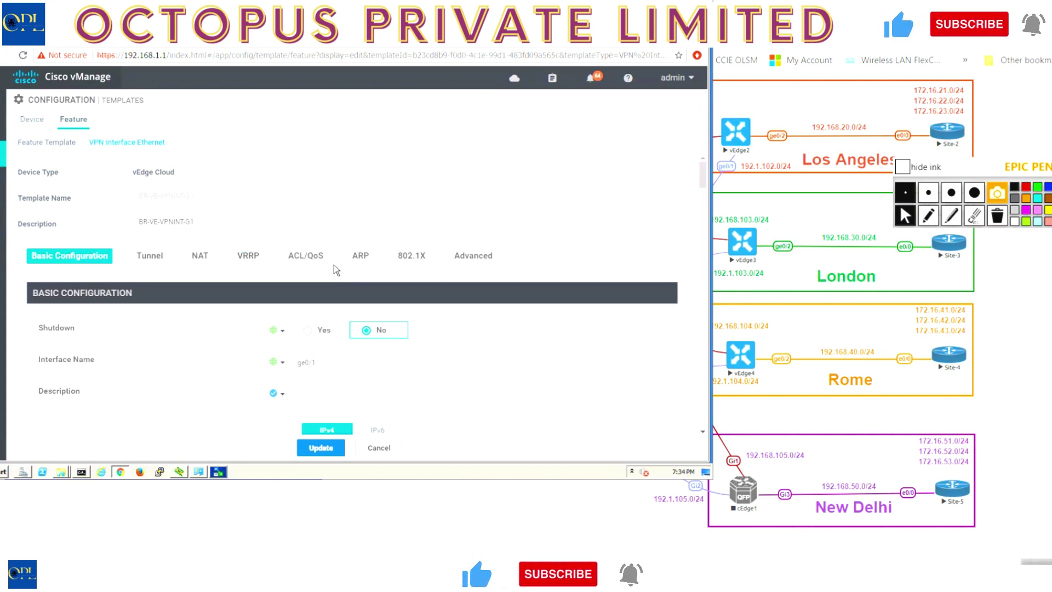
{"action": "left_click", "coordinate": [199, 255]}
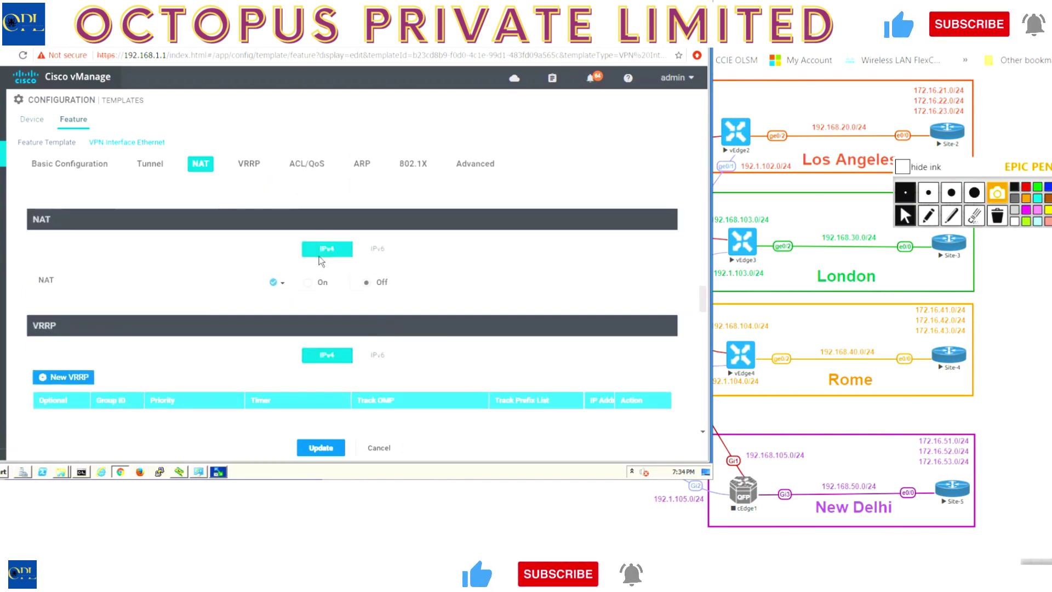
{"action": "left_click", "coordinate": [278, 282]}
{"action": "left_click", "coordinate": [290, 303]}
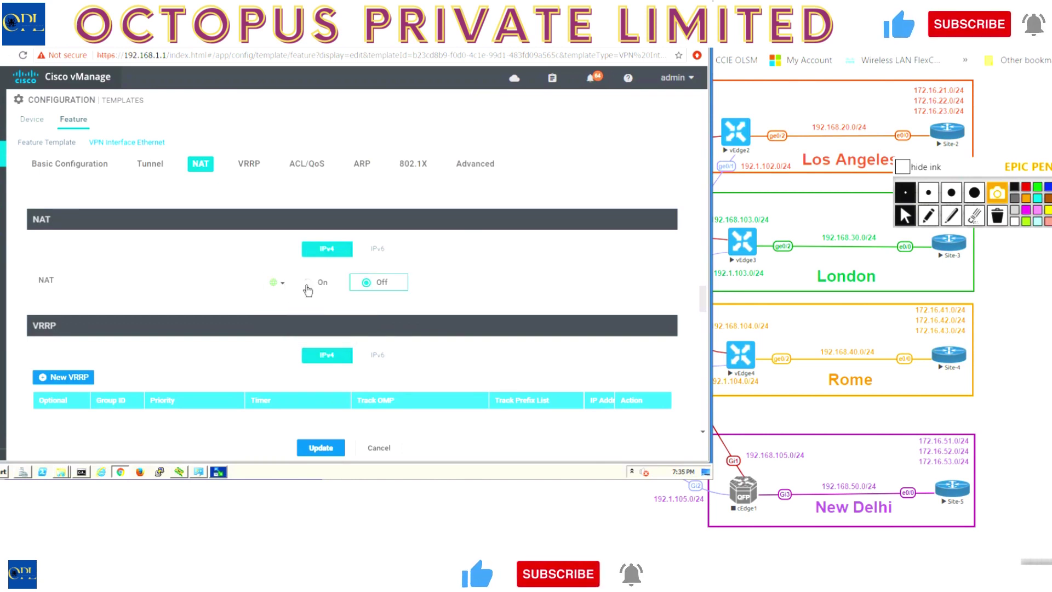
{"action": "left_click", "coordinate": [308, 282]}
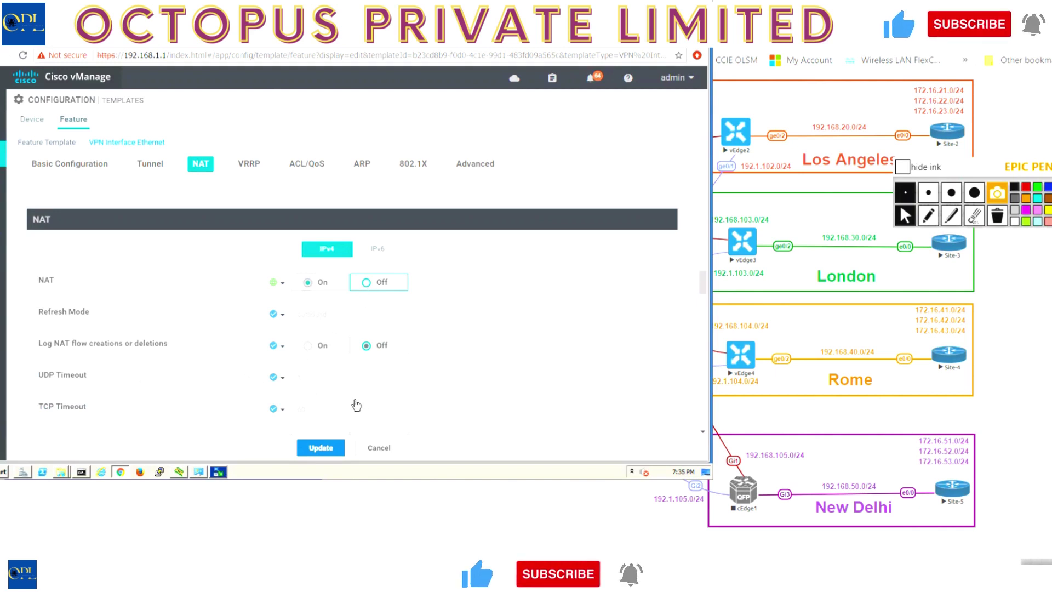
{"action": "left_click", "coordinate": [320, 448]}
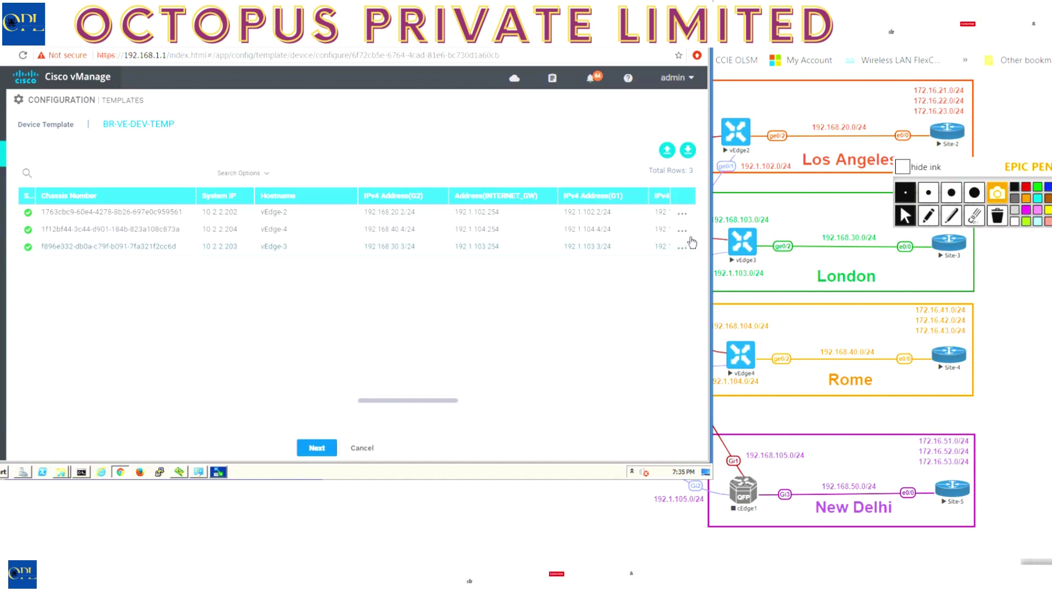
Compare vEdge-2's old and new config, showing nat added under interface ge0/1.
{"action": "left_click", "coordinate": [316, 447]}
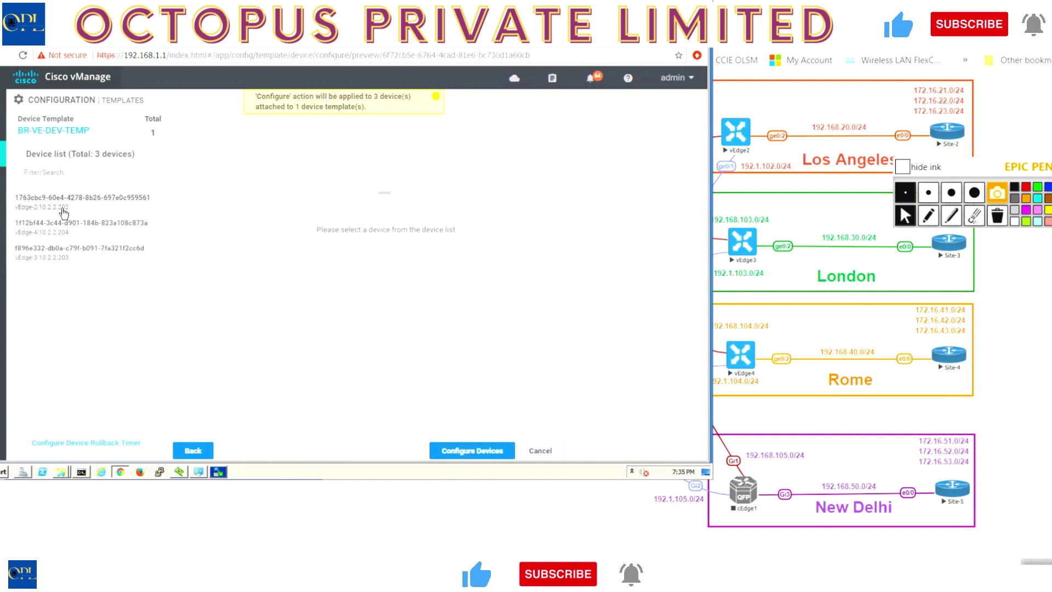
{"action": "left_click", "coordinate": [61, 208]}
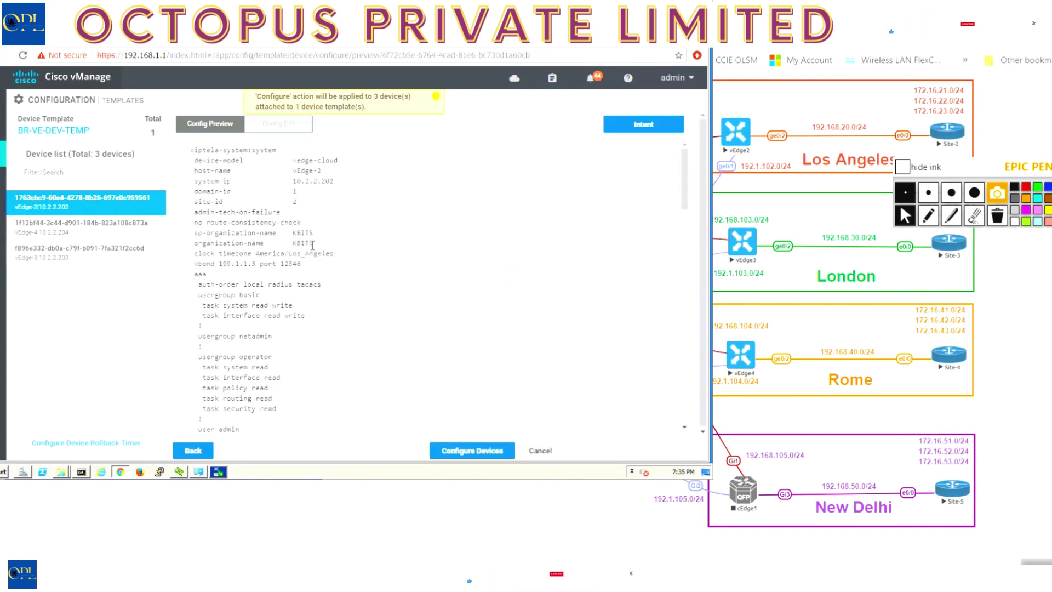
{"action": "scroll", "coordinate": [281, 356], "scroll_direction": "down", "scroll_amount": 5}
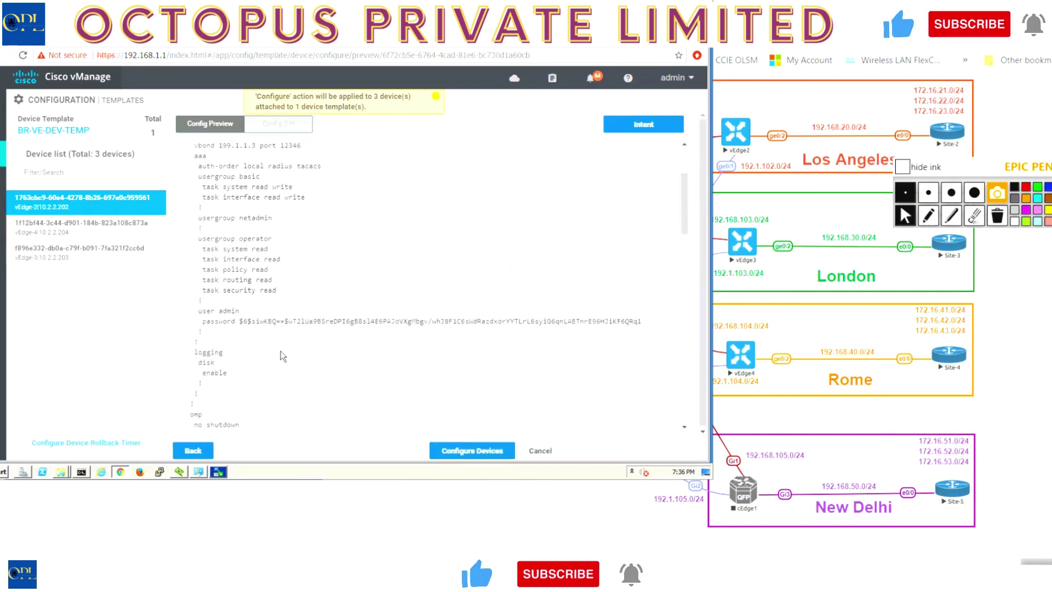
{"action": "scroll", "coordinate": [280, 357], "scroll_direction": "down", "scroll_amount": 2}
{"action": "scroll", "coordinate": [280, 356], "scroll_direction": "down", "scroll_amount": 1}
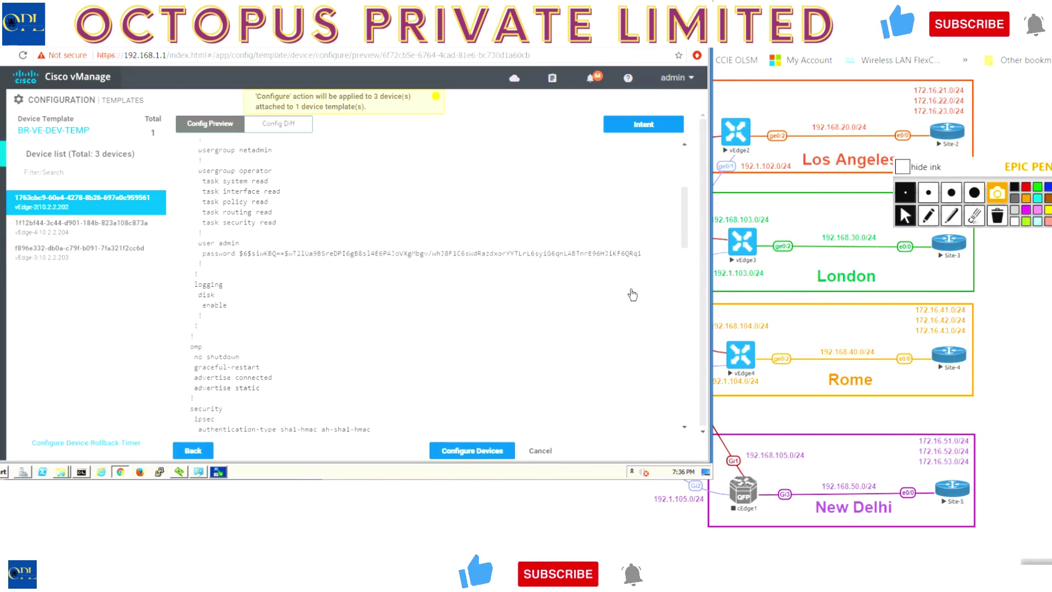
{"action": "left_click", "coordinate": [567, 124]}
{"action": "scroll", "coordinate": [530, 311], "scroll_direction": "down", "scroll_amount": 3}
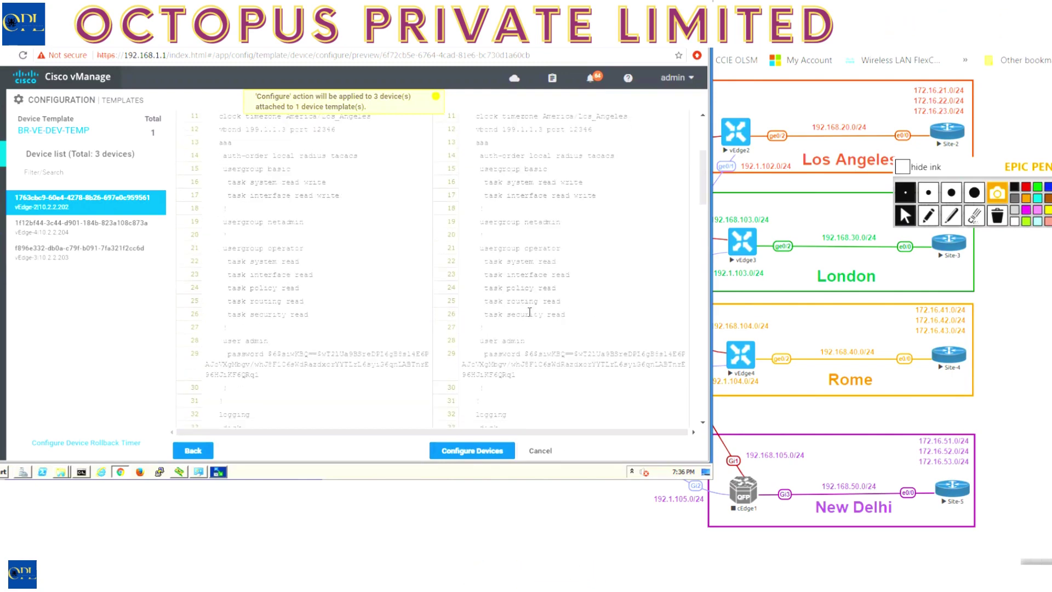
{"action": "scroll", "coordinate": [530, 315], "scroll_direction": "down", "scroll_amount": 3}
{"action": "scroll", "coordinate": [529, 314], "scroll_direction": "down", "scroll_amount": 3}
{"action": "scroll", "coordinate": [530, 314], "scroll_direction": "down", "scroll_amount": 2}
{"action": "scroll", "coordinate": [529, 317], "scroll_direction": "down", "scroll_amount": 3}
{"action": "scroll", "coordinate": [530, 316], "scroll_direction": "down", "scroll_amount": 3}
{"action": "scroll", "coordinate": [529, 316], "scroll_direction": "down", "scroll_amount": 3}
{"action": "scroll", "coordinate": [529, 312], "scroll_direction": "down", "scroll_amount": 3}
{"action": "scroll", "coordinate": [530, 313], "scroll_direction": "down", "scroll_amount": 3}
{"action": "scroll", "coordinate": [530, 312], "scroll_direction": "down", "scroll_amount": 1}
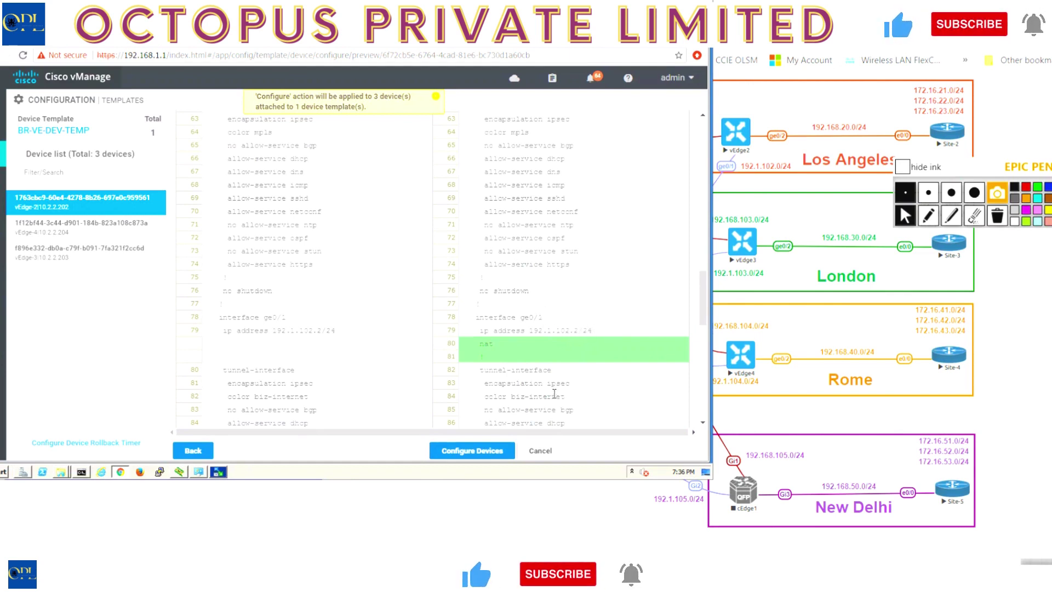
Push the NAT change to the three vEdges and go to the centralized policies list.
{"action": "left_click", "coordinate": [472, 450]}
{"action": "left_click", "coordinate": [218, 267]}
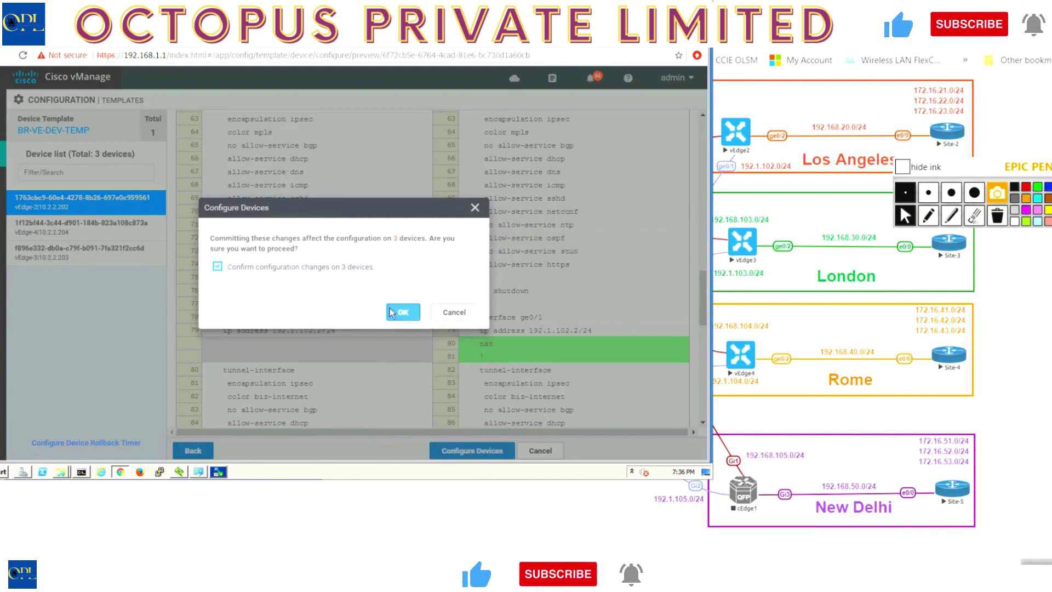
{"action": "left_click", "coordinate": [401, 312]}
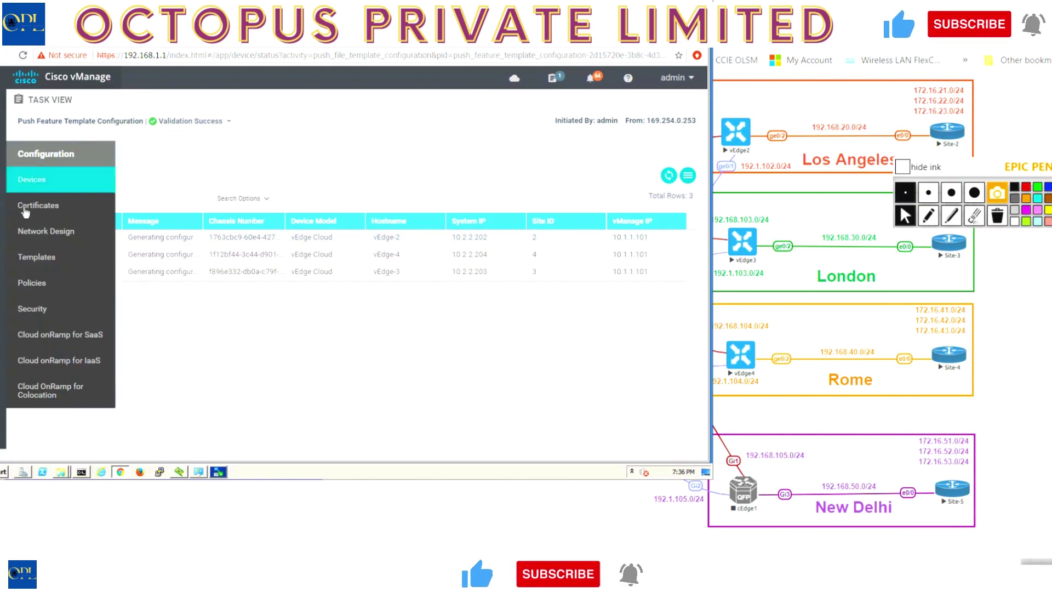
{"action": "left_click", "coordinate": [36, 283]}
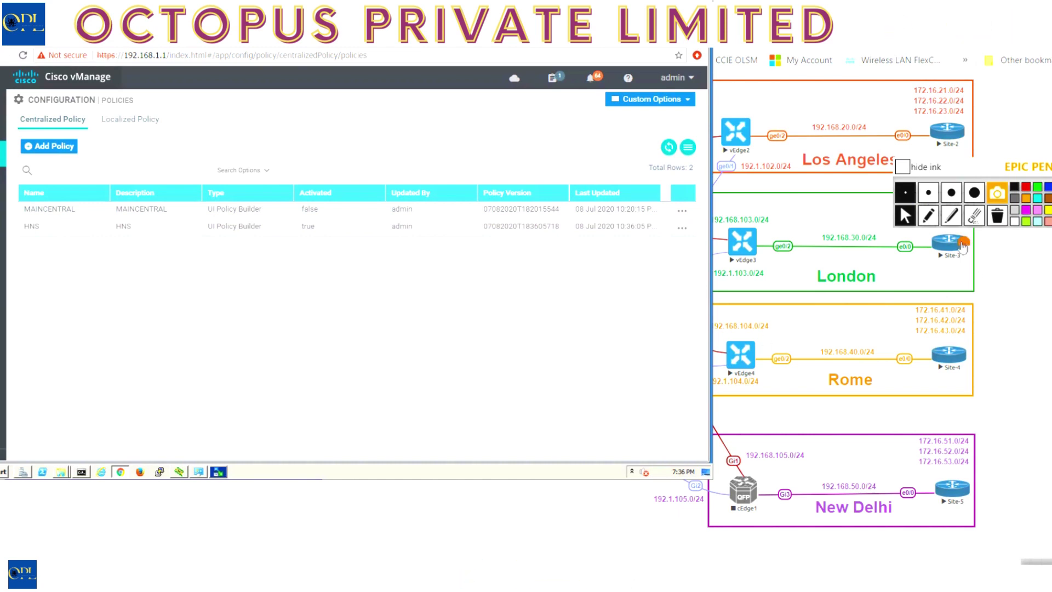
Handwrite and underline a CORP-NET 172.16.0.0/16 note with Epic Pen, then erase all ink.
{"action": "left_click", "coordinate": [929, 216]}
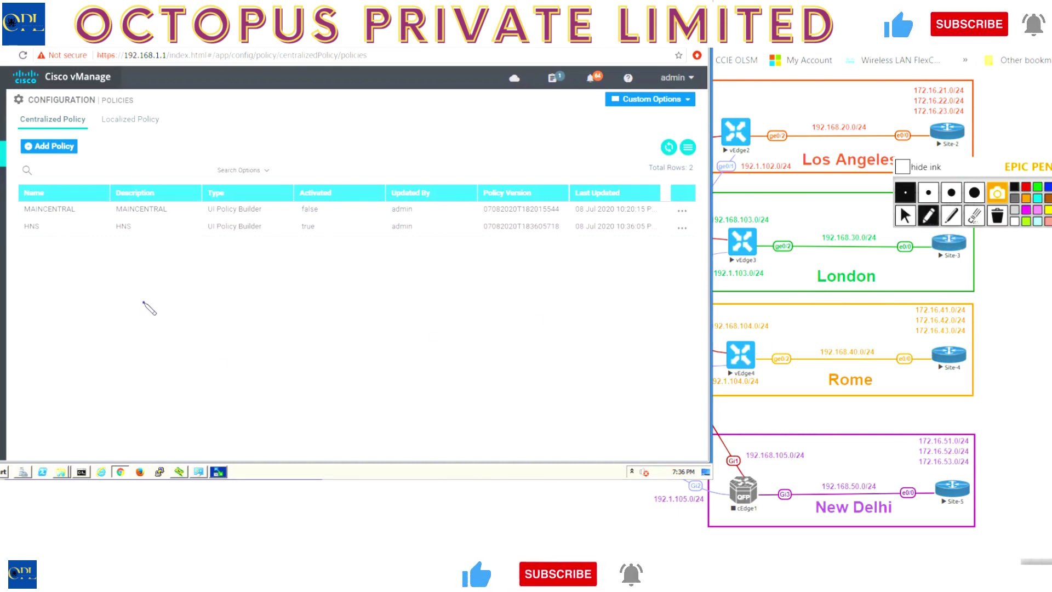
{"action": "mouse_move", "coordinate": [153, 296]}
{"action": "left_mouse_down"}
{"action": "mouse_move", "coordinate": [148, 329]}
{"action": "mouse_move", "coordinate": [201, 303]}
{"action": "left_mouse_up"}
{"action": "mouse_move", "coordinate": [215, 318]}
{"action": "left_mouse_down"}
{"action": "mouse_move", "coordinate": [246, 304]}
{"action": "mouse_move", "coordinate": [268, 333]}
{"action": "left_mouse_up"}
{"action": "mouse_move", "coordinate": [267, 333]}
{"action": "left_mouse_down"}
{"action": "mouse_move", "coordinate": [269, 306]}
{"action": "mouse_move", "coordinate": [296, 333]}
{"action": "left_mouse_up"}
{"action": "mouse_move", "coordinate": [276, 317]}
{"action": "left_mouse_down"}
{"action": "mouse_move", "coordinate": [316, 301]}
{"action": "mouse_move", "coordinate": [369, 325]}
{"action": "mouse_move", "coordinate": [505, 324]}
{"action": "left_mouse_up"}
{"action": "left_click", "coordinate": [419, 319]}
{"action": "left_click", "coordinate": [463, 319]}
{"action": "mouse_move", "coordinate": [539, 286]}
{"action": "left_mouse_down"}
{"action": "mouse_move", "coordinate": [522, 326]}
{"action": "mouse_move", "coordinate": [562, 323]}
{"action": "left_mouse_up"}
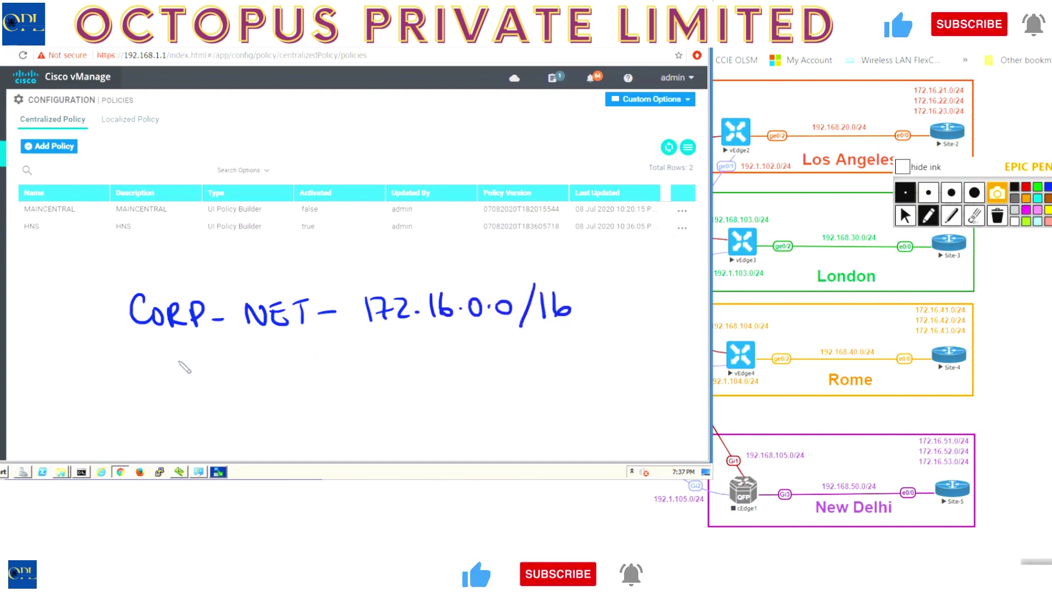
{"action": "left_click_drag", "start_coordinate": [128, 357], "coordinate": [600, 345]}
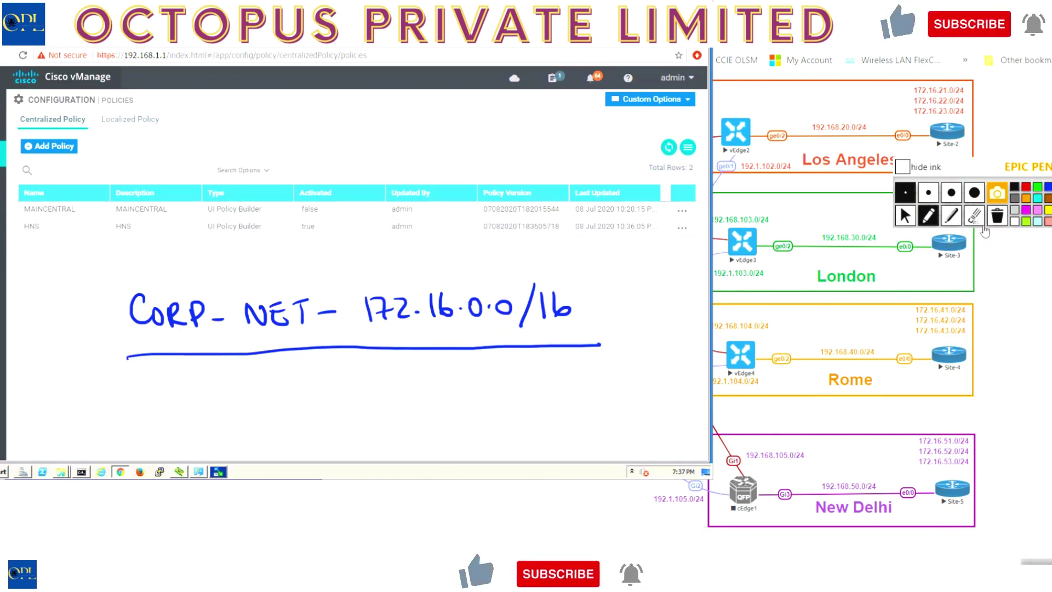
{"action": "left_click", "coordinate": [997, 216]}
Add an IPv4 data prefix list CORP_NETS containing 172.16.0.0/16 under Custom Options > Lists.
{"action": "left_click", "coordinate": [906, 216]}
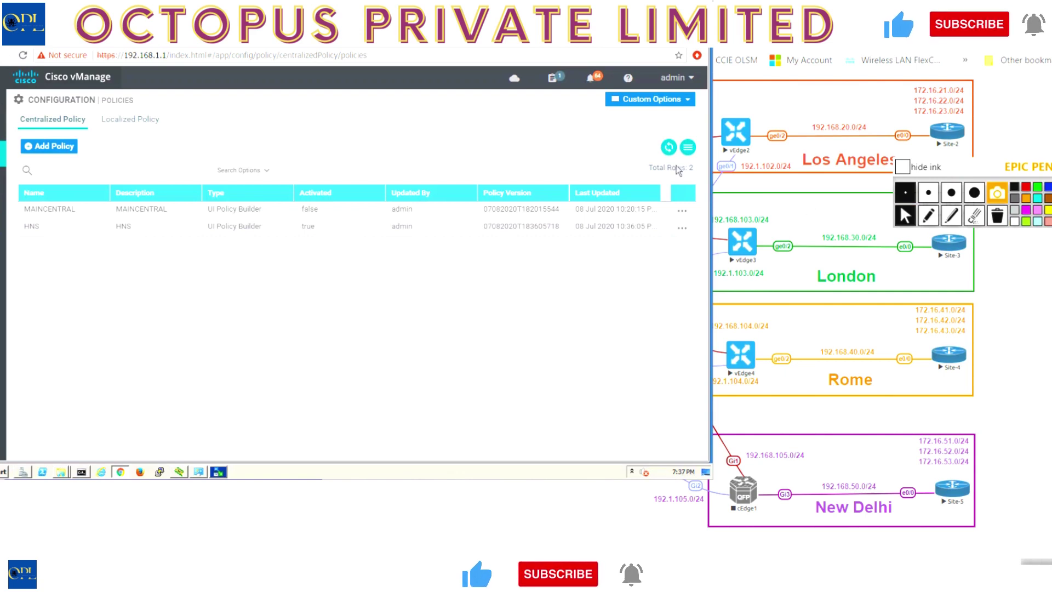
{"action": "left_click", "coordinate": [684, 105]}
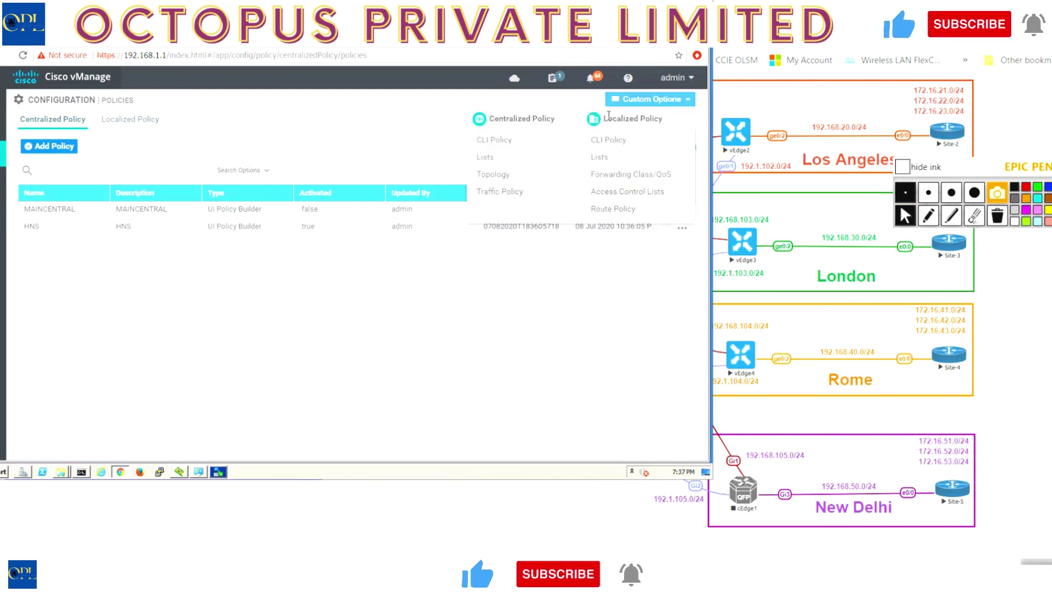
{"action": "left_click", "coordinate": [487, 158]}
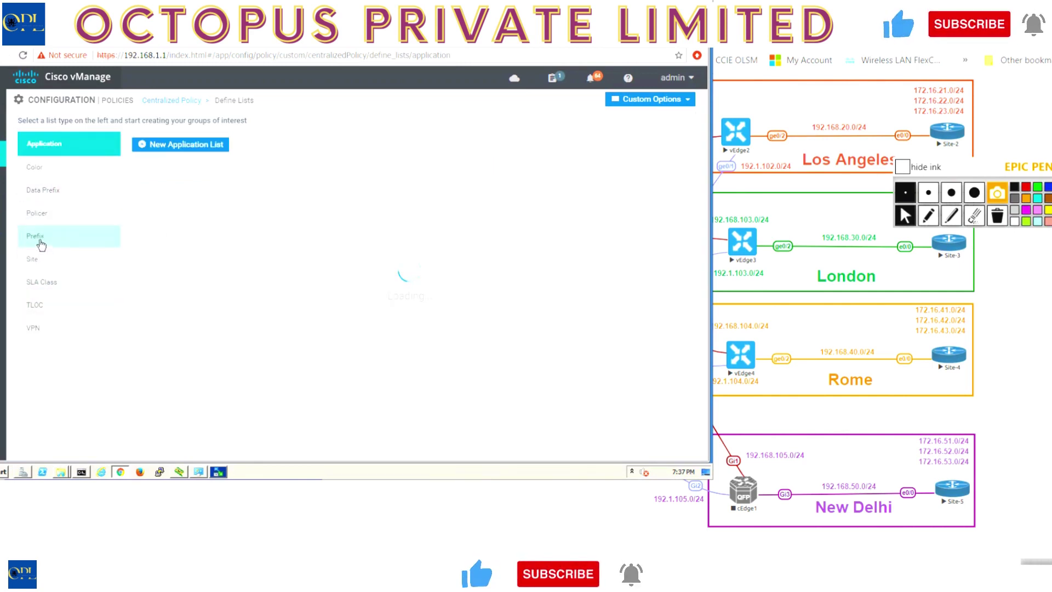
{"action": "left_click", "coordinate": [48, 192]}
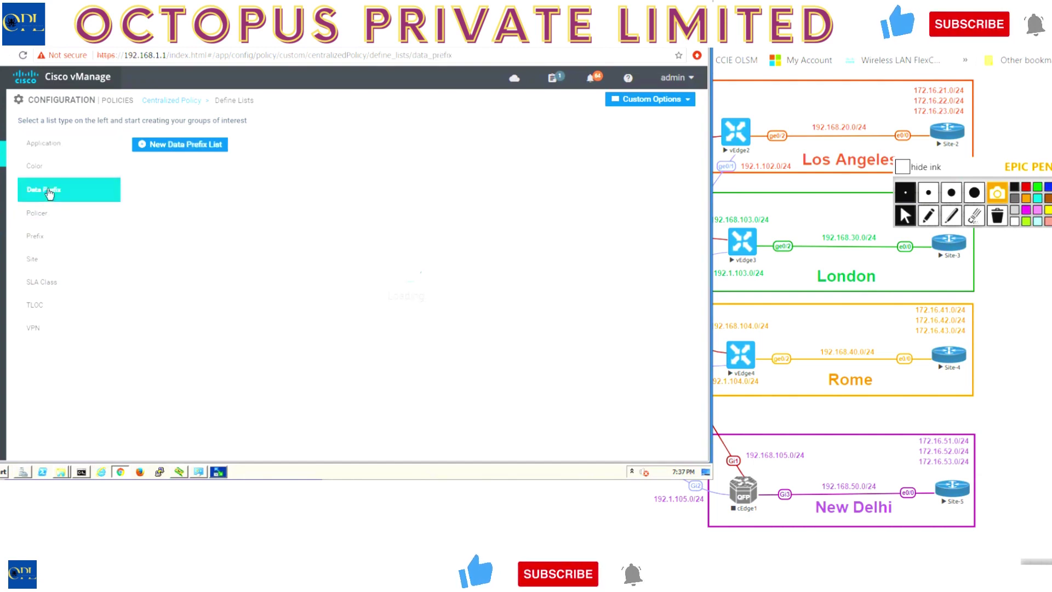
{"action": "left_click", "coordinate": [165, 144]}
{"action": "left_click", "coordinate": [212, 190]}
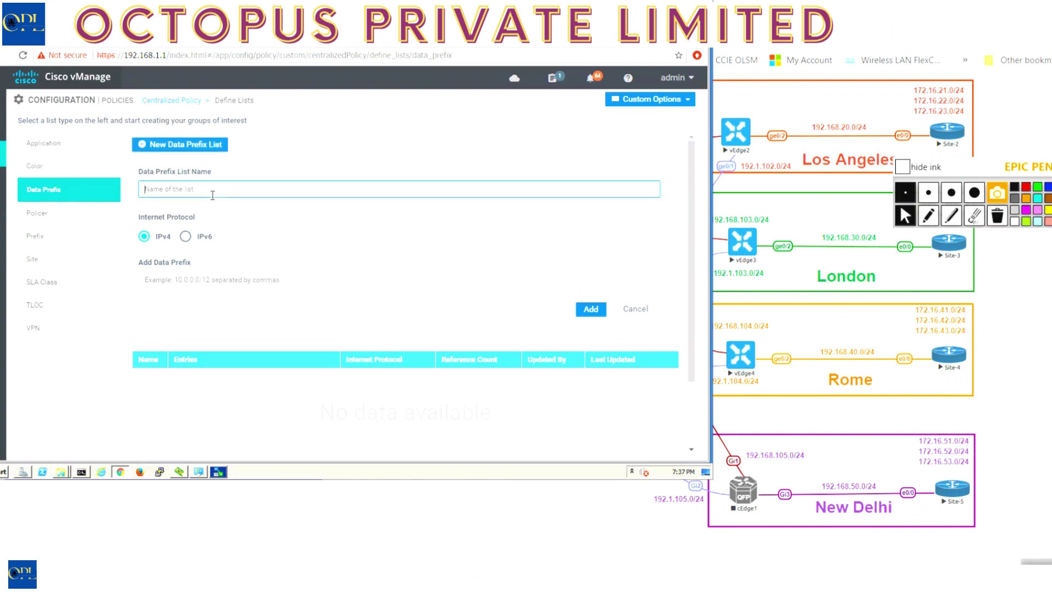
{"action": "type", "text": "CORP"}
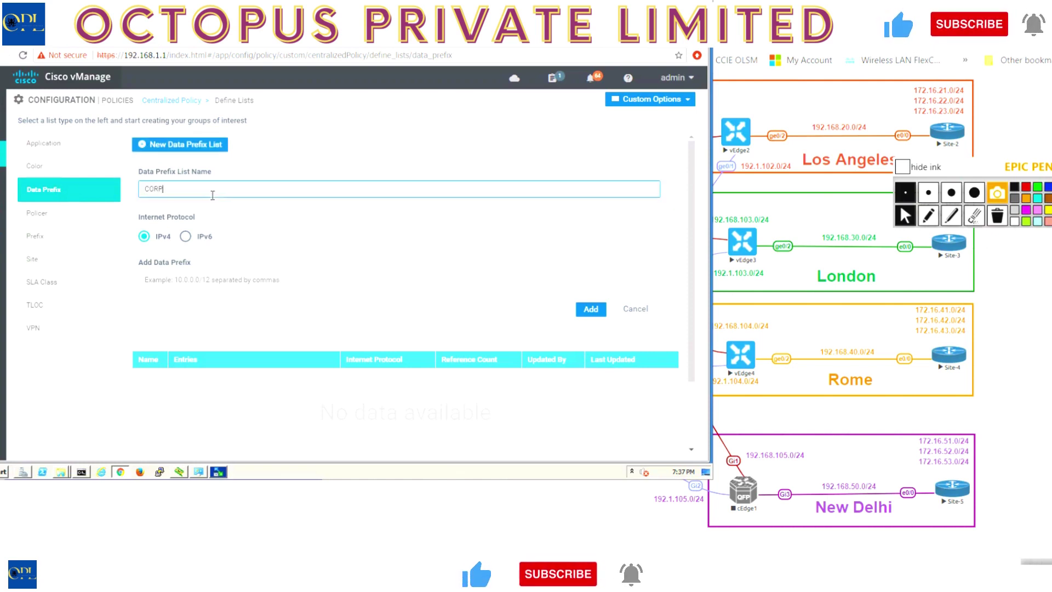
{"action": "type", "text": "_NETS"}
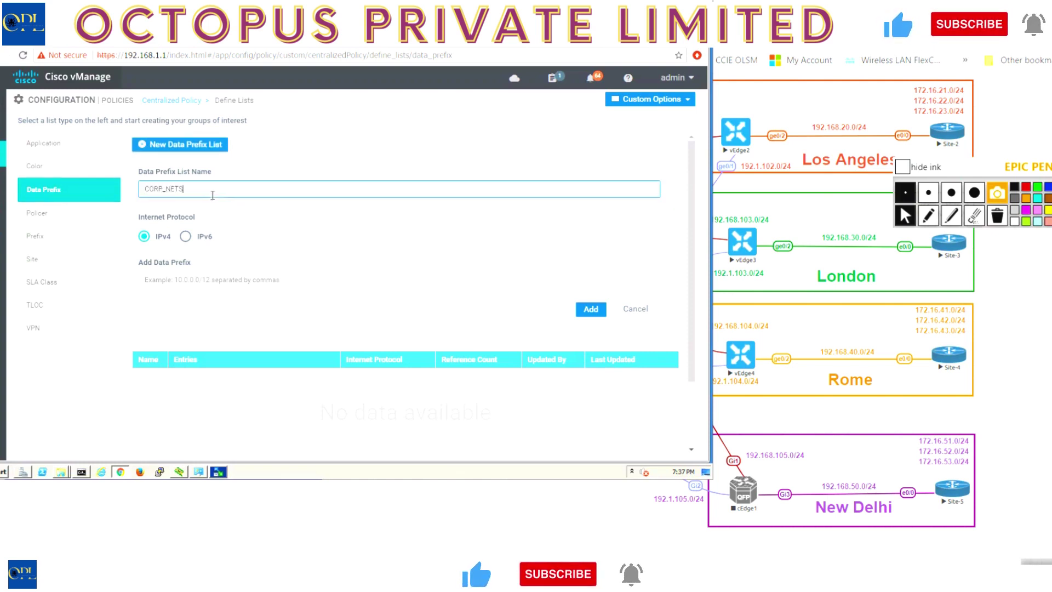
{"action": "left_click", "coordinate": [197, 280]}
{"action": "type", "text": "172"}
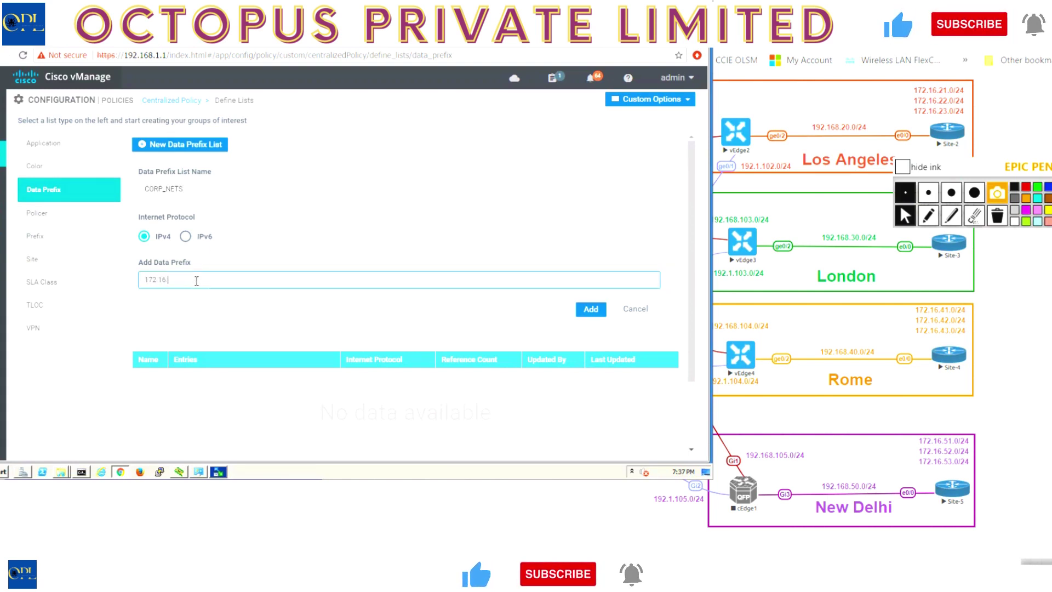
{"action": "type", "text": ".16.0.0/16"}
{"action": "left_click", "coordinate": [590, 309]}
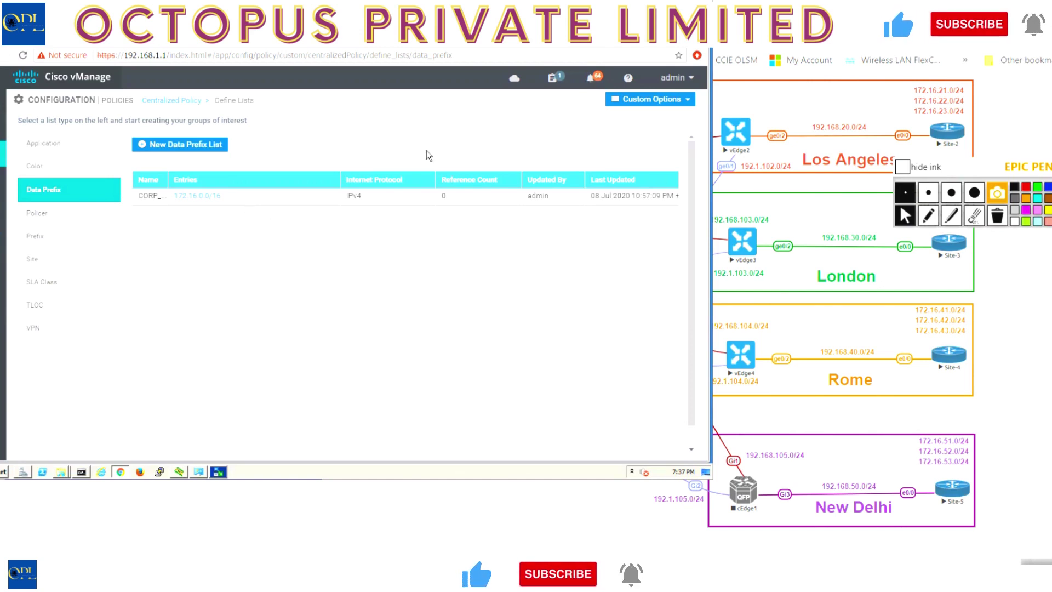
Edit the HNS policy and go to its Traffic Rules > Traffic Data section.
{"action": "left_click", "coordinate": [174, 101]}
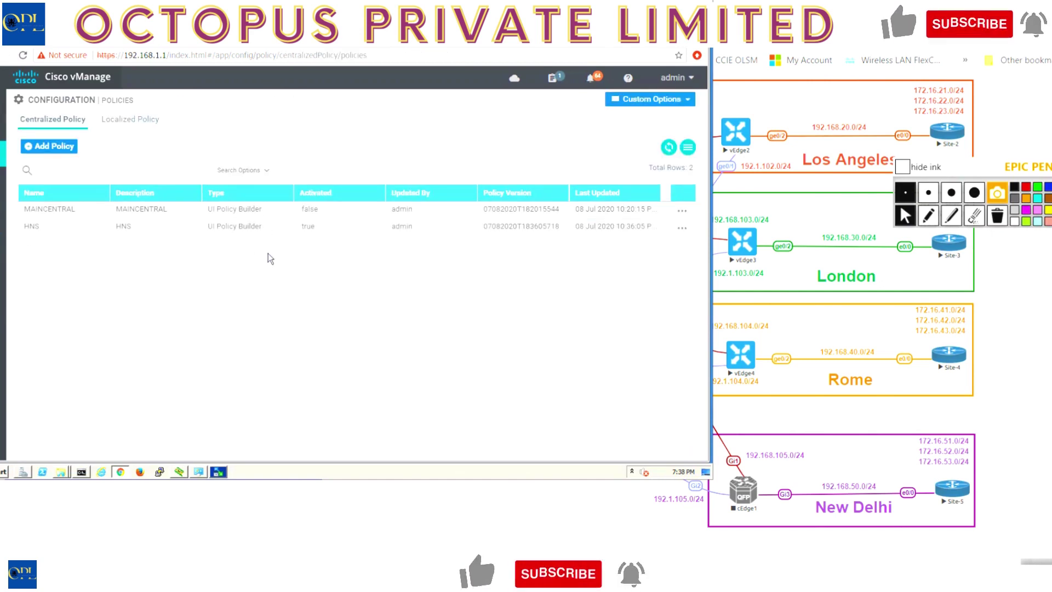
{"action": "left_click", "coordinate": [682, 228]}
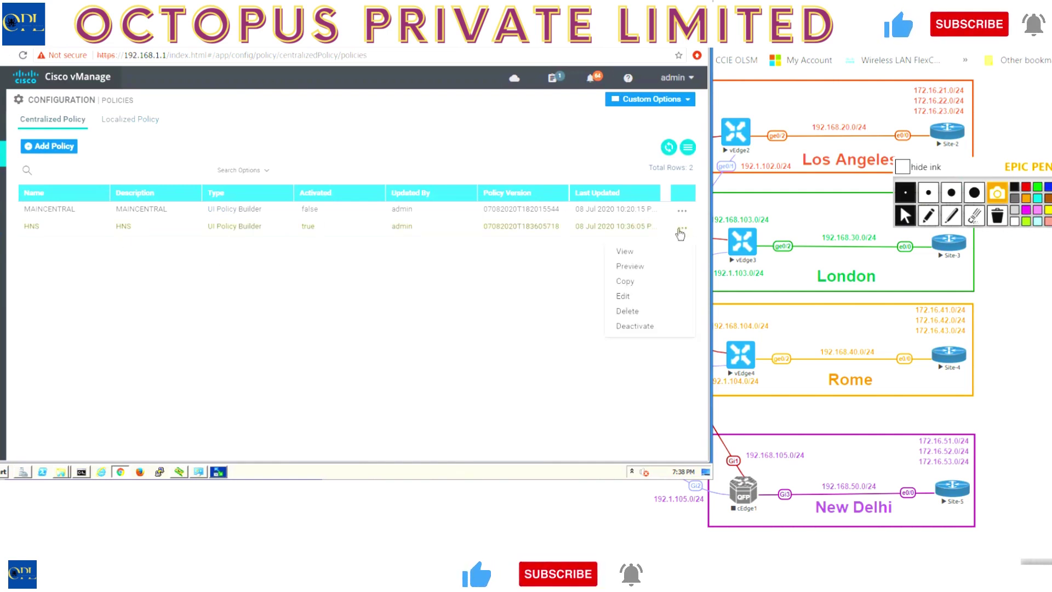
{"action": "left_click", "coordinate": [623, 296]}
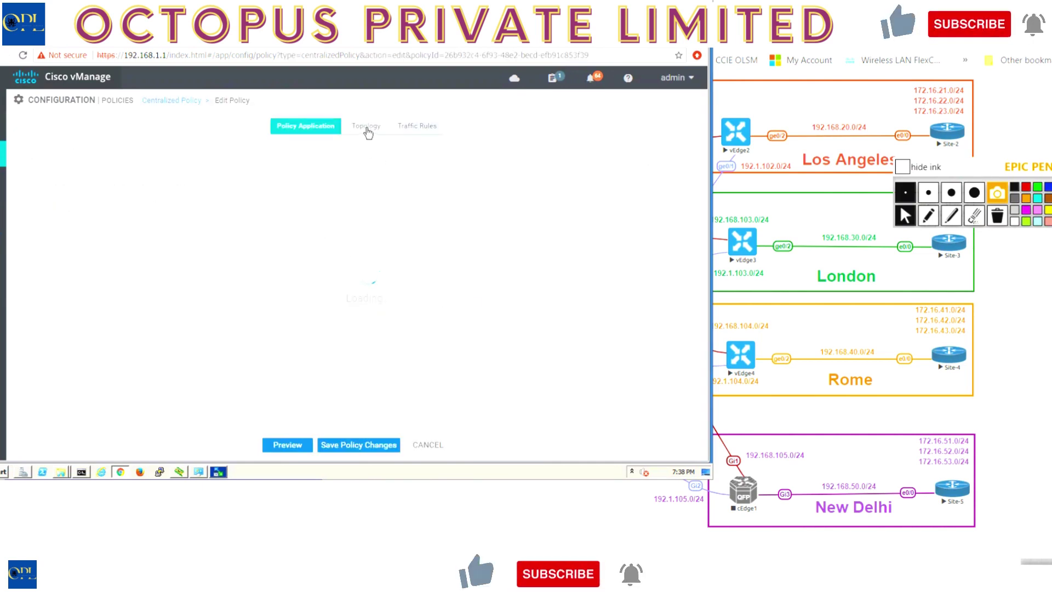
{"action": "left_click", "coordinate": [417, 125]}
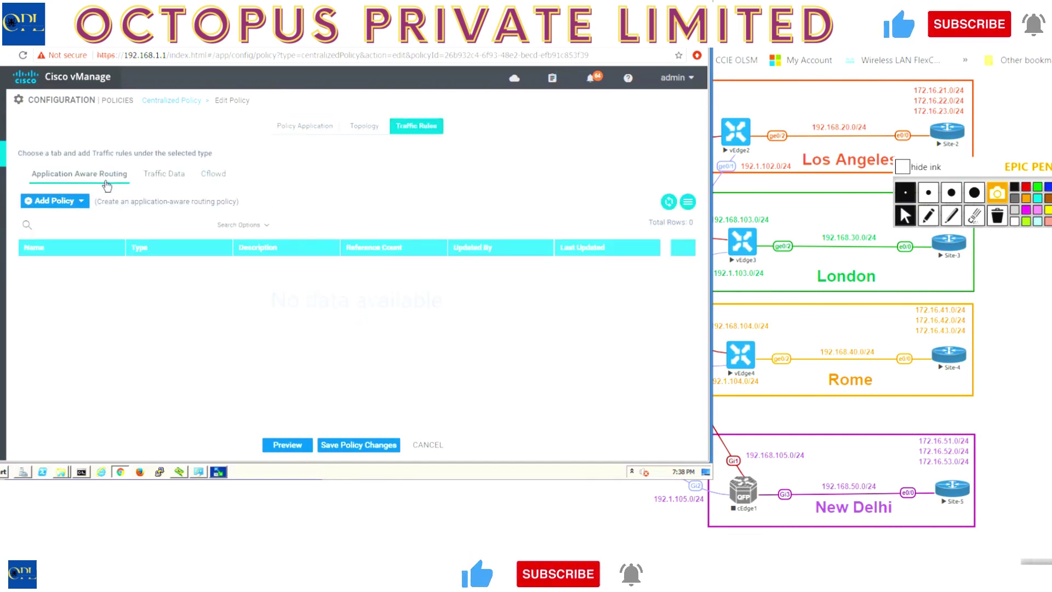
{"action": "left_click", "coordinate": [167, 177]}
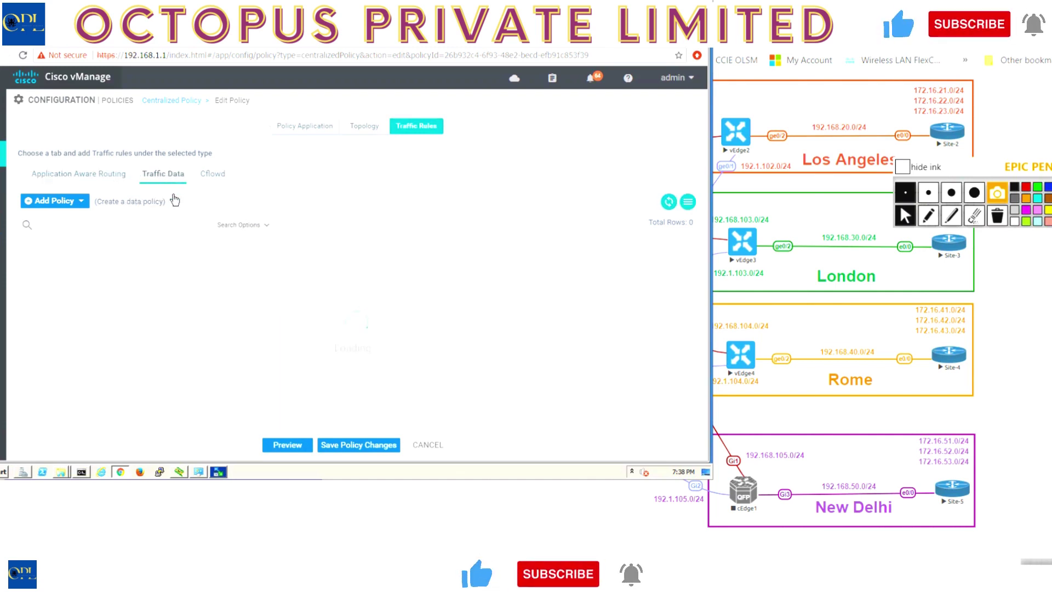
Create data policy DIA with description DIA and add a Custom sequence.
{"action": "left_click", "coordinate": [81, 201]}
{"action": "left_click", "coordinate": [46, 219]}
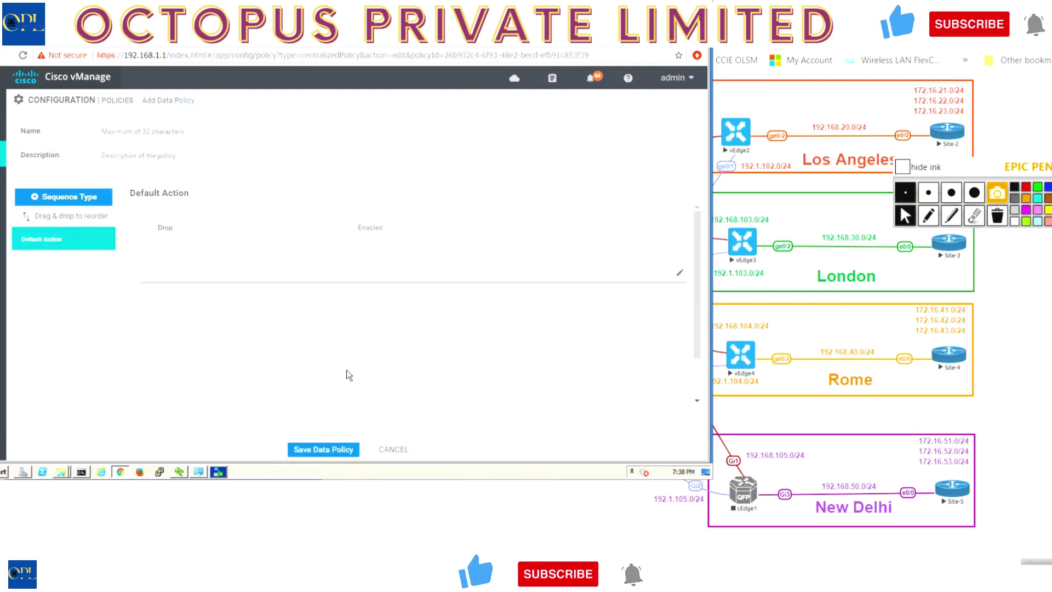
{"action": "left_click", "coordinate": [204, 131]}
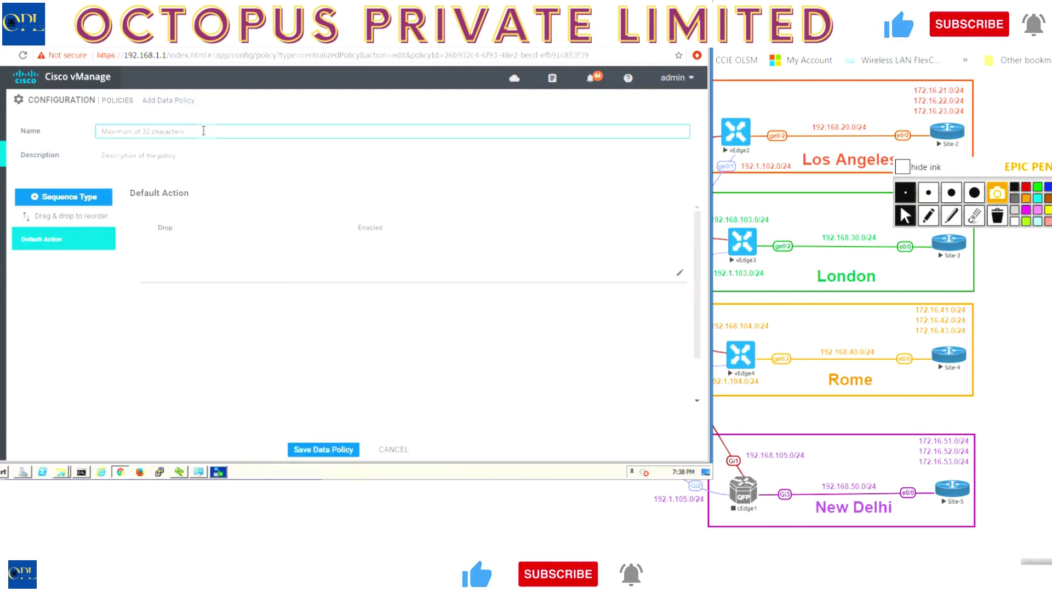
{"action": "type", "text": "DIA"}
{"action": "key", "text": "Tab"}
{"action": "type", "text": "DIA"}
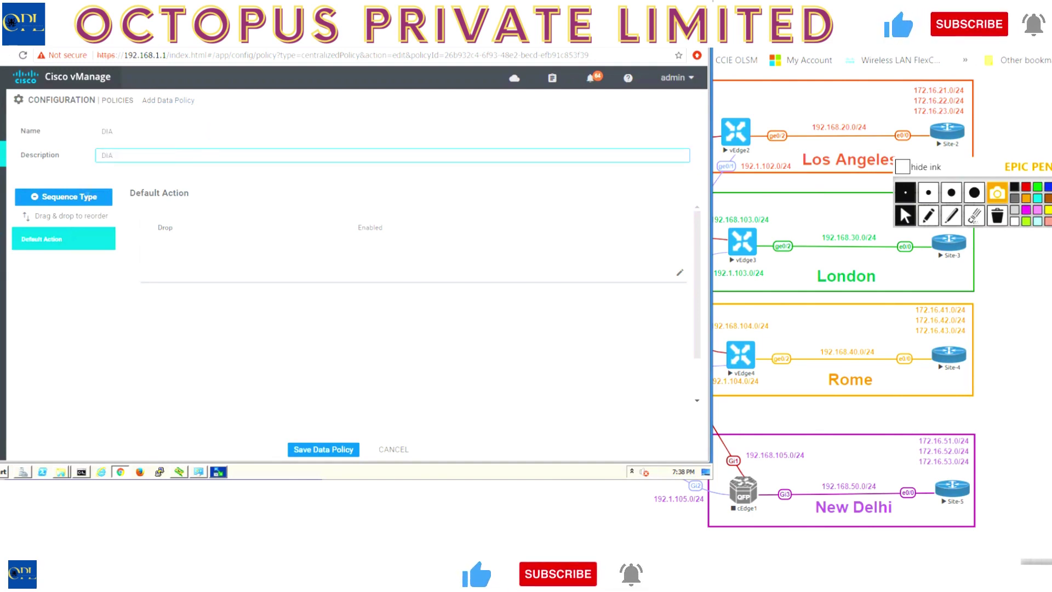
{"action": "left_click", "coordinate": [70, 197]}
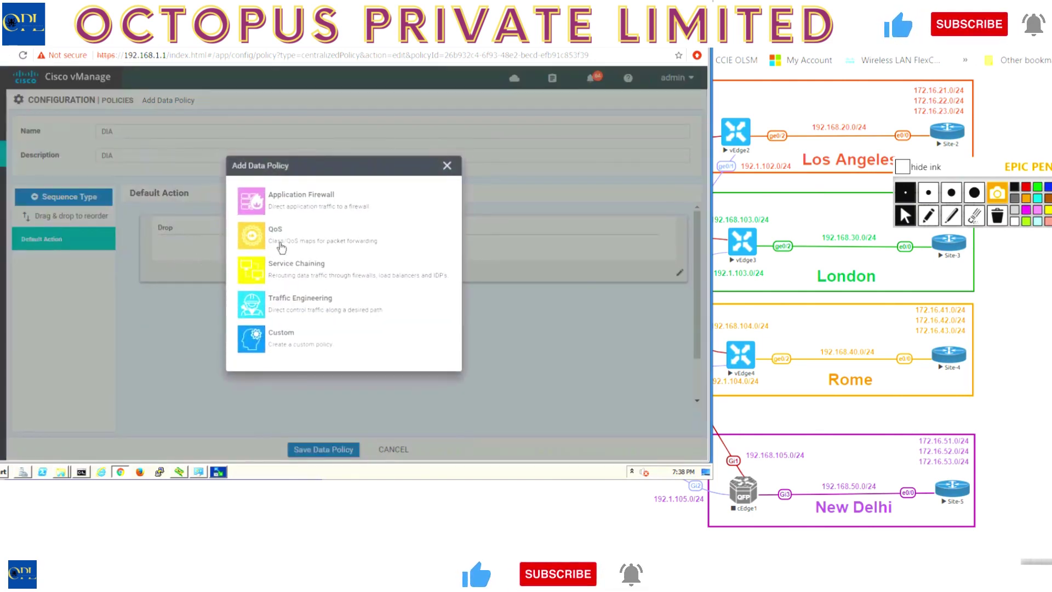
{"action": "left_click", "coordinate": [294, 341]}
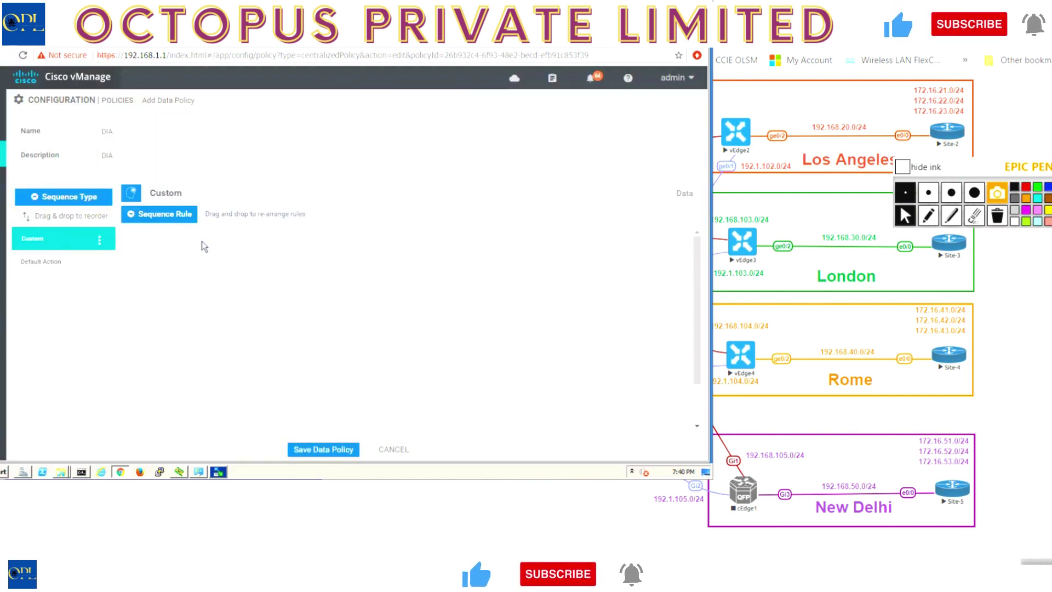
Add a custom sequence rule matching CORP_NETS as both source and destination data prefix lists.
{"action": "left_click", "coordinate": [161, 214]}
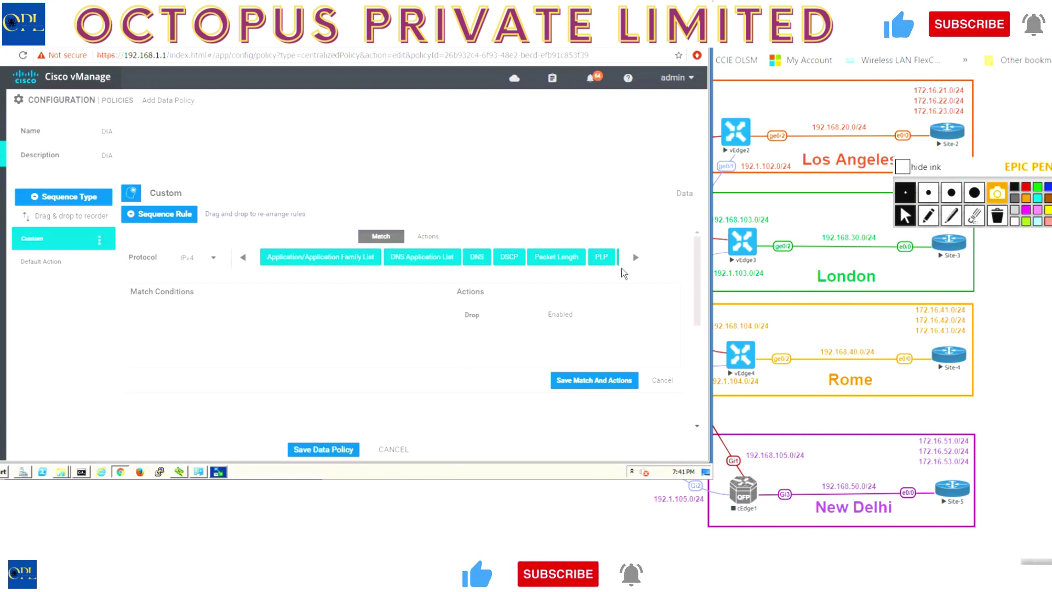
{"action": "left_click", "coordinate": [634, 258]}
{"action": "left_click", "coordinate": [635, 257]}
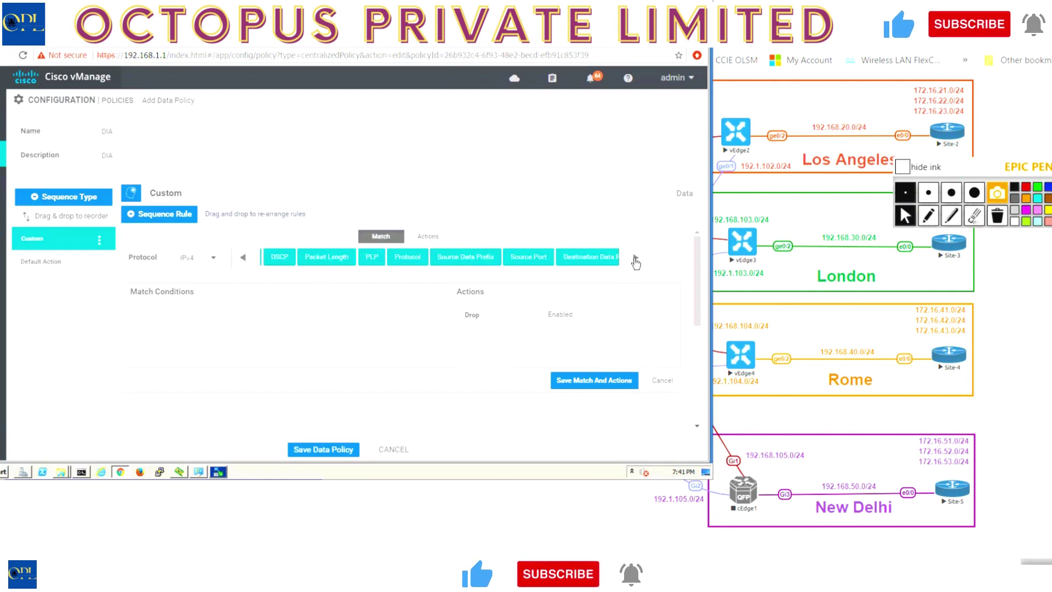
{"action": "left_click", "coordinate": [635, 259]}
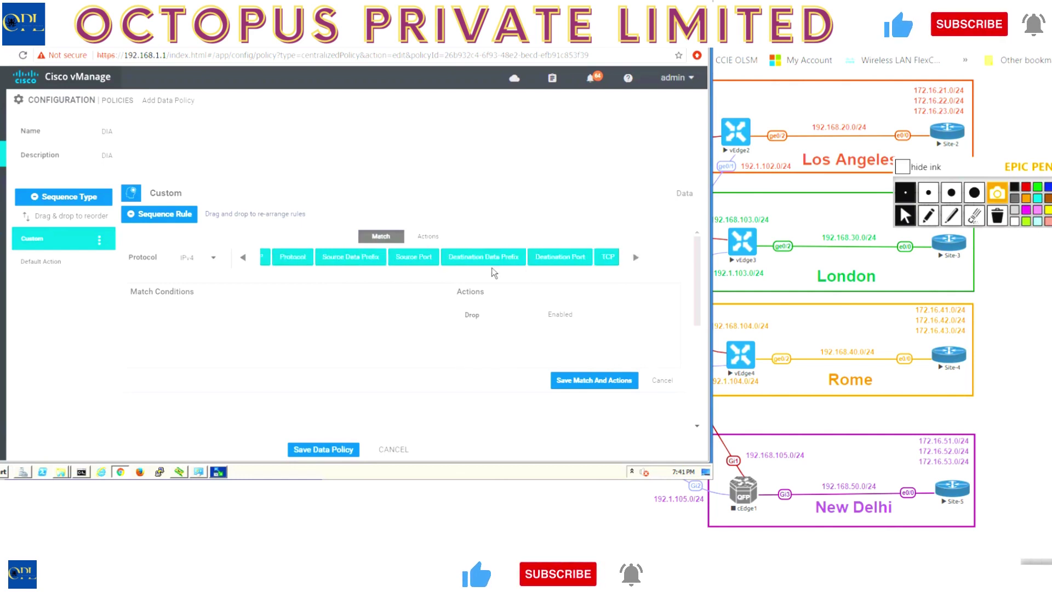
{"action": "left_click", "coordinate": [341, 261]}
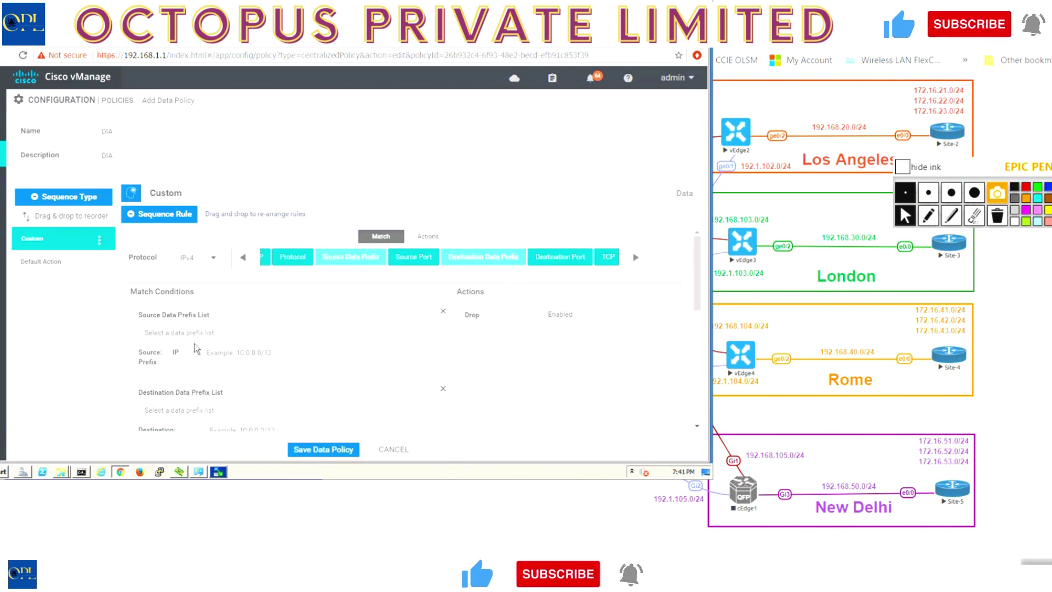
{"action": "left_click", "coordinate": [227, 333]}
{"action": "left_click", "coordinate": [185, 377]}
{"action": "scroll", "coordinate": [417, 363], "scroll_direction": "down", "scroll_amount": 3}
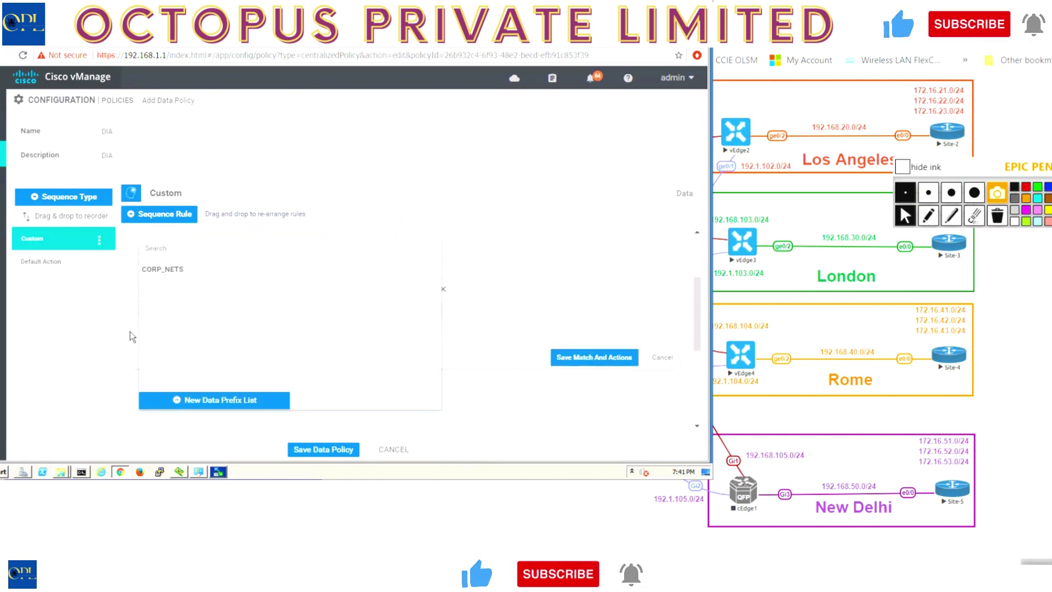
{"action": "left_click", "coordinate": [488, 375]}
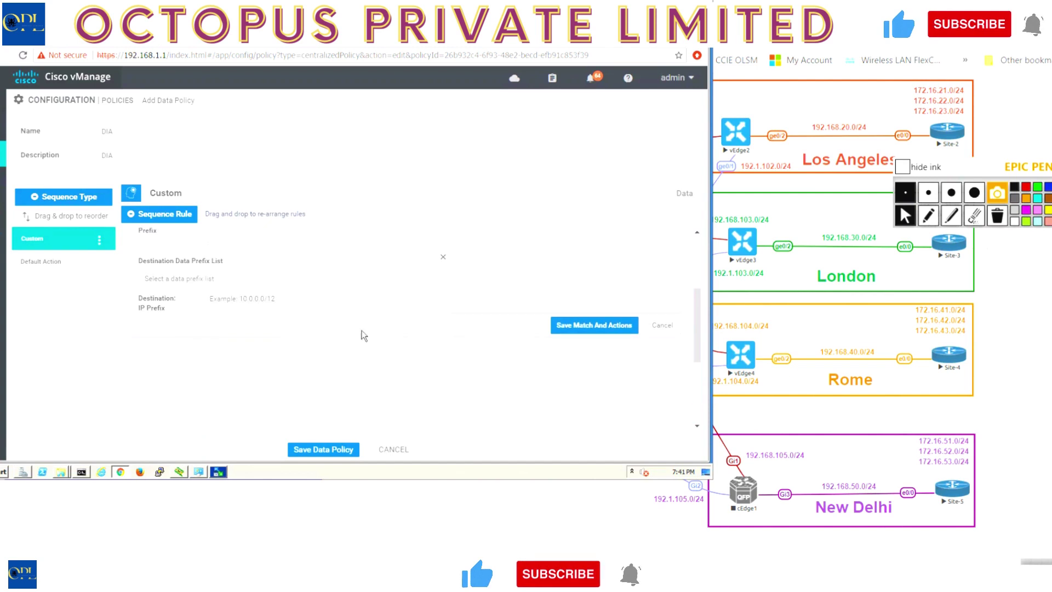
{"action": "left_click", "coordinate": [244, 298]}
{"action": "left_click", "coordinate": [239, 279]}
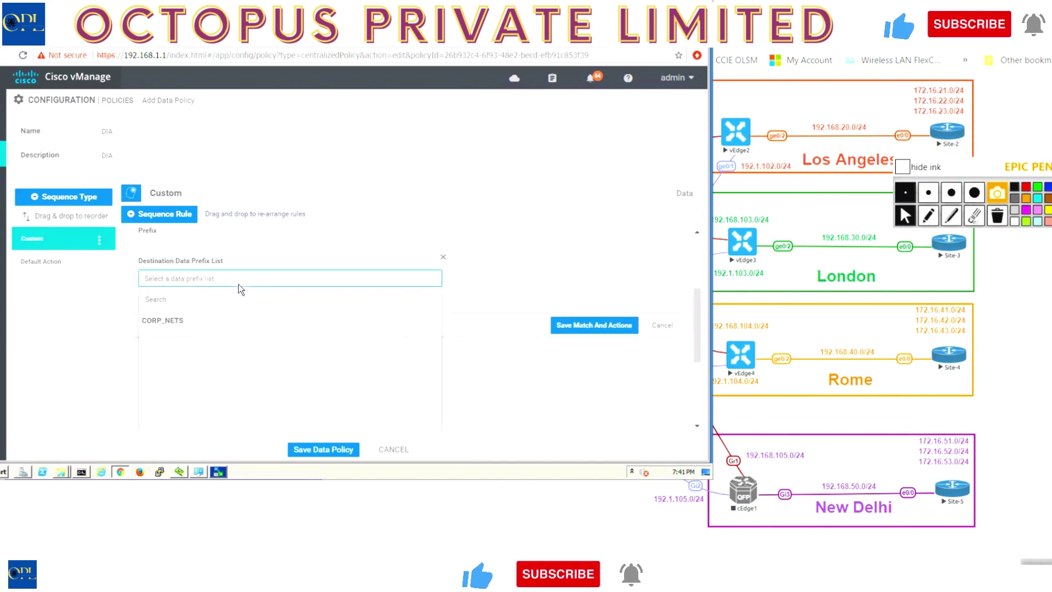
{"action": "left_click", "coordinate": [198, 320]}
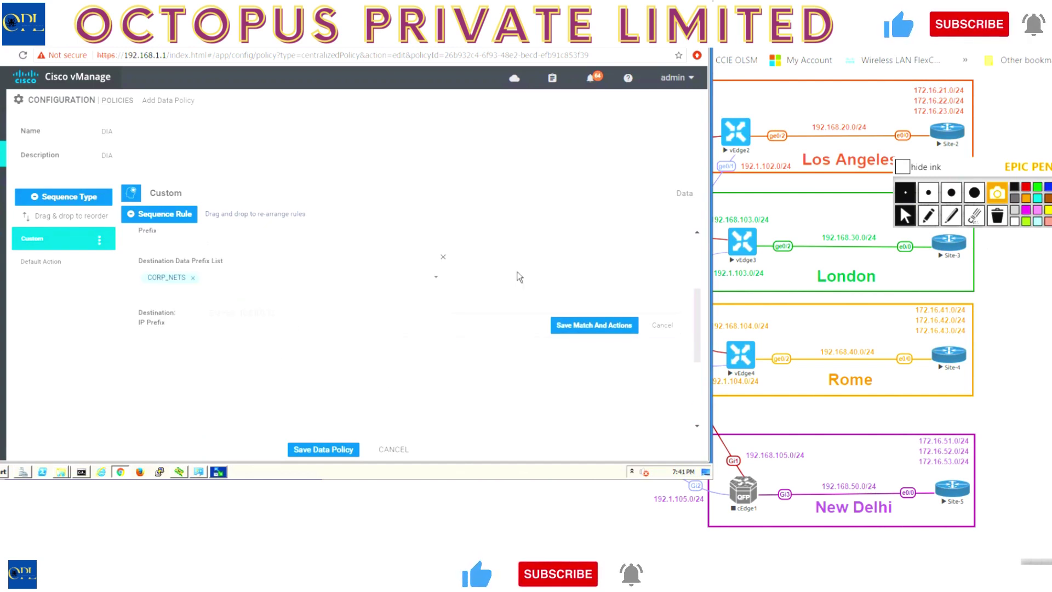
{"action": "scroll", "coordinate": [526, 263], "scroll_direction": "up", "scroll_amount": 4}
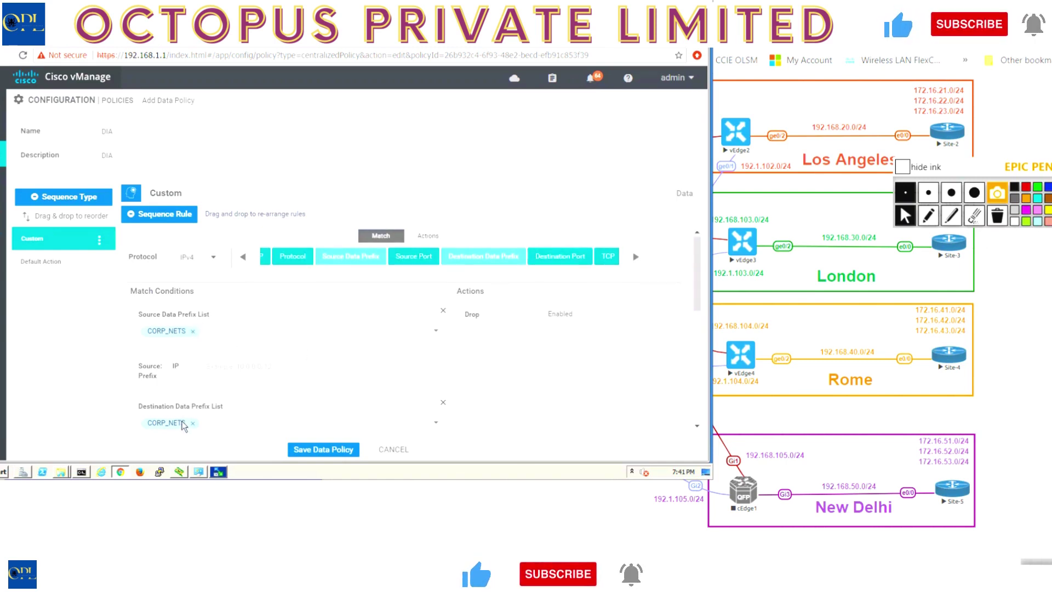
Give the rule an Accept action and save its match and actions.
{"action": "left_click", "coordinate": [427, 236]}
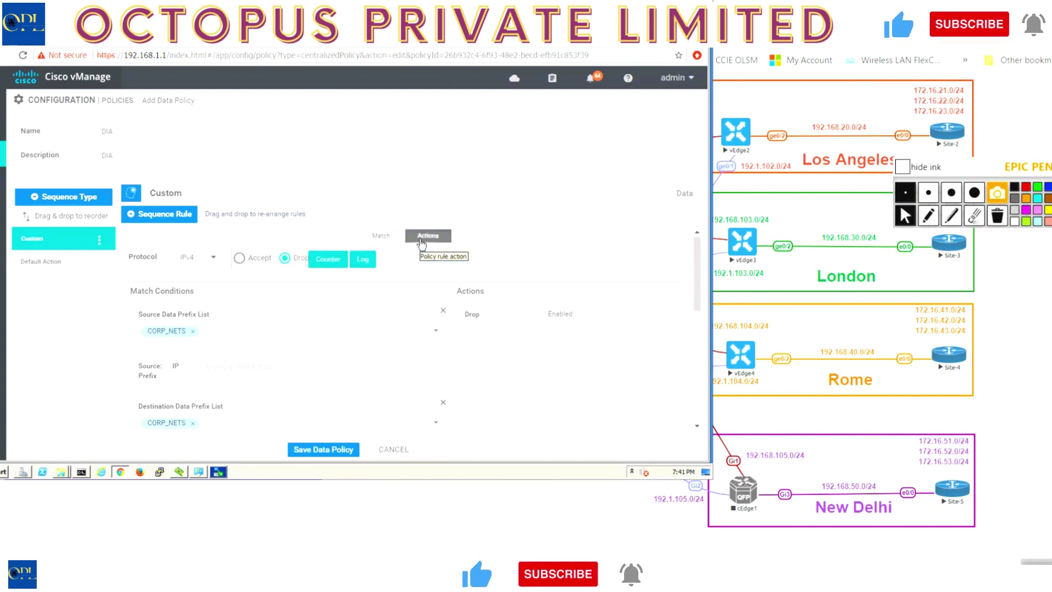
{"action": "left_click", "coordinate": [240, 257]}
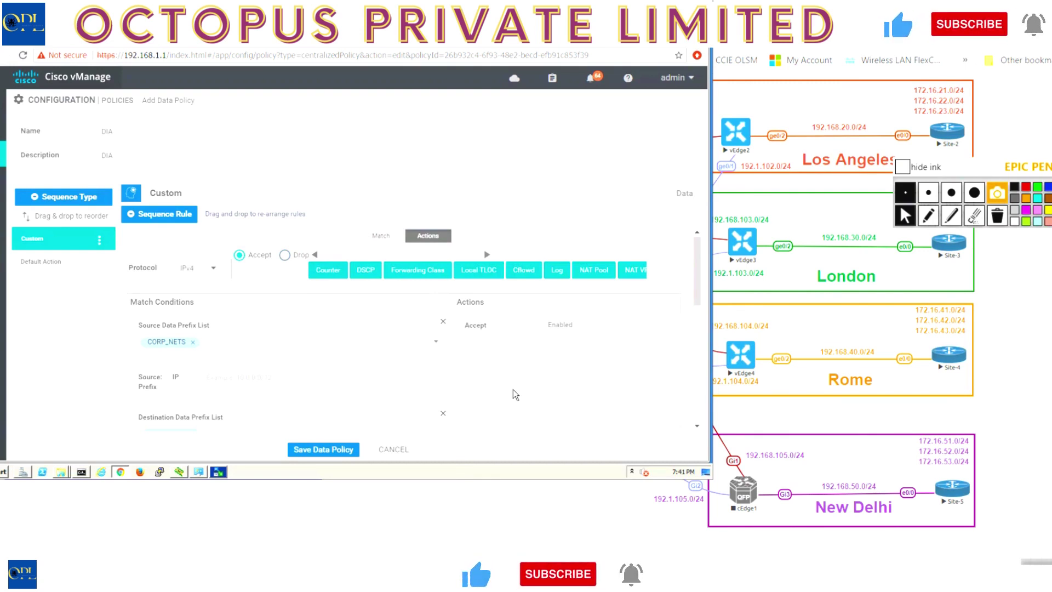
{"action": "scroll", "coordinate": [513, 389], "scroll_direction": "down", "scroll_amount": 2}
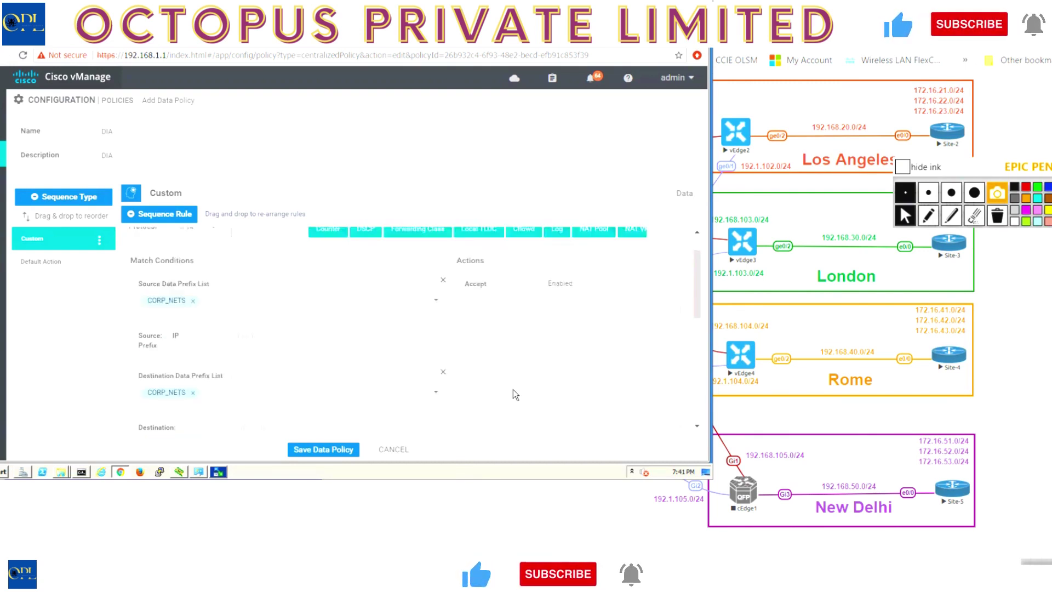
{"action": "scroll", "coordinate": [513, 389], "scroll_direction": "down", "scroll_amount": 2}
{"action": "left_click", "coordinate": [576, 407]}
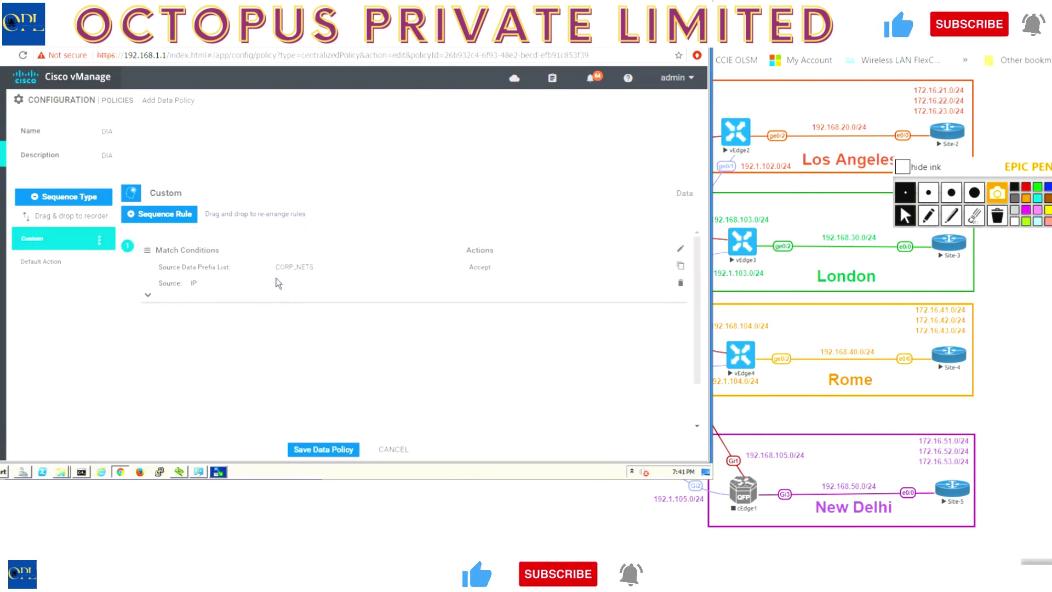
Duplicate the CORP_NETS Accept rule, delete the extra copies, and open rule 2 for editing.
{"action": "left_click", "coordinate": [149, 298]}
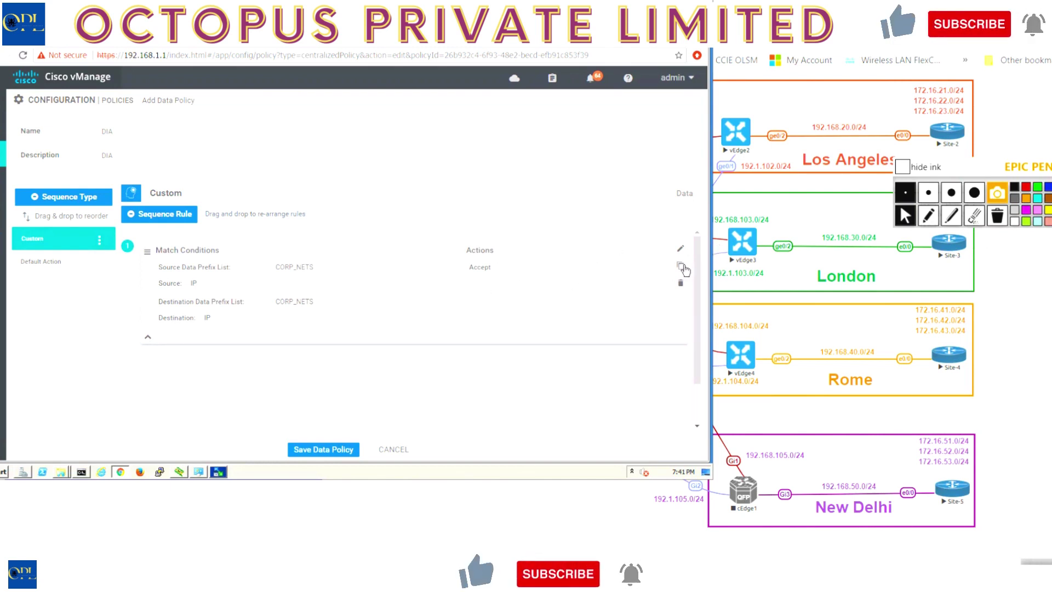
{"action": "scroll", "coordinate": [507, 349], "scroll_direction": "up", "scroll_amount": 2}
{"action": "scroll", "coordinate": [321, 362], "scroll_direction": "down", "scroll_amount": 1}
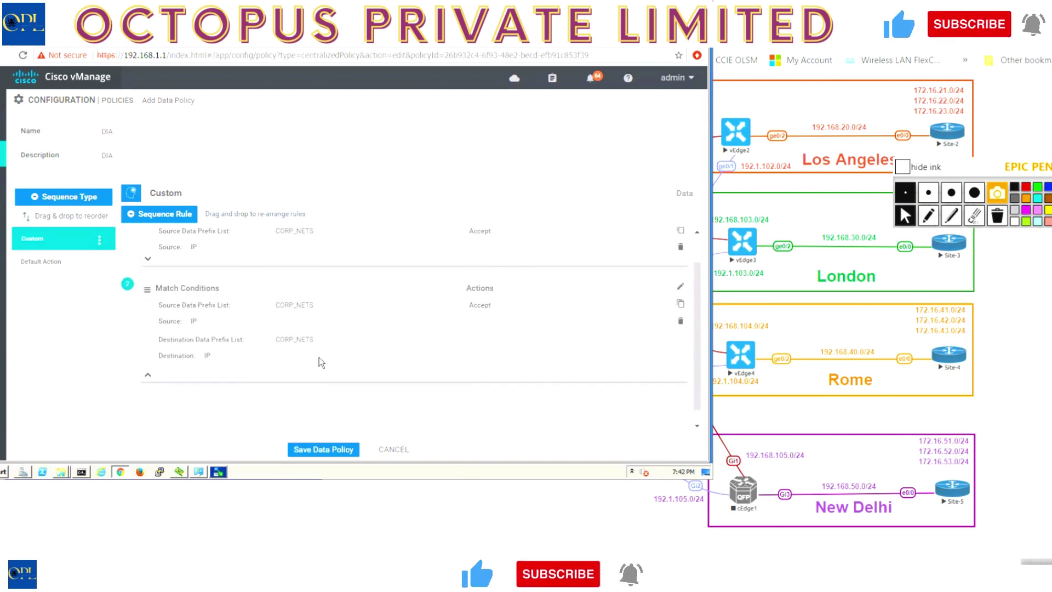
{"action": "scroll", "coordinate": [365, 346], "scroll_direction": "up", "scroll_amount": 1}
{"action": "scroll", "coordinate": [364, 346], "scroll_direction": "up", "scroll_amount": 1}
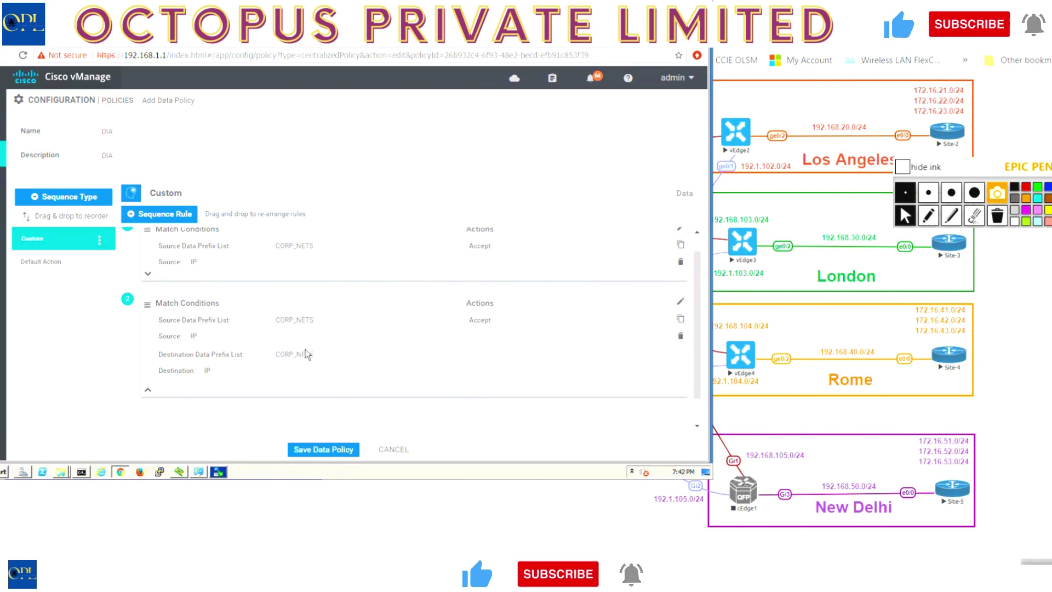
{"action": "left_click", "coordinate": [682, 319]}
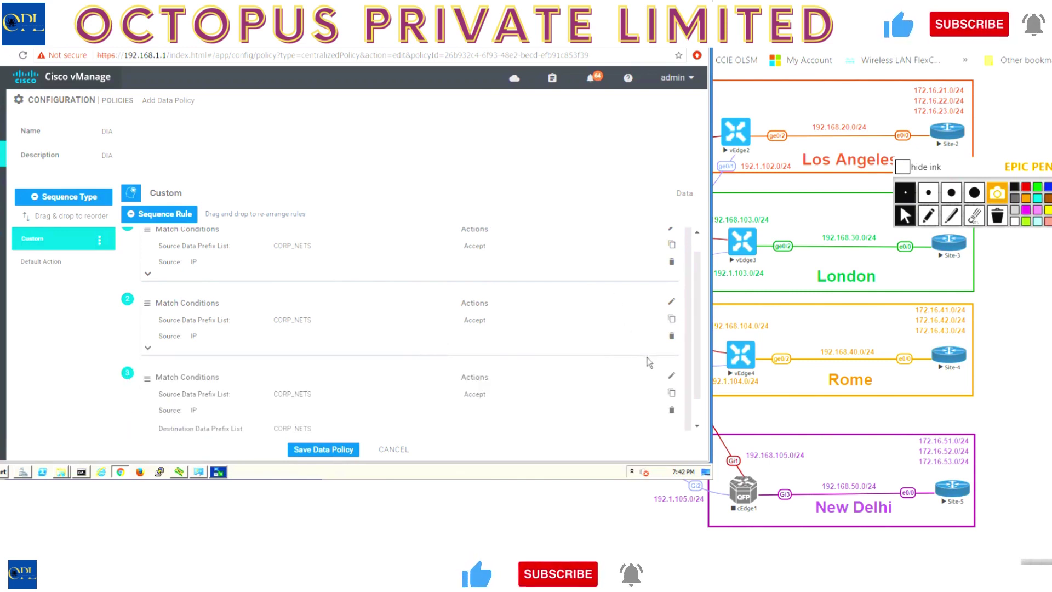
{"action": "left_click", "coordinate": [672, 410]}
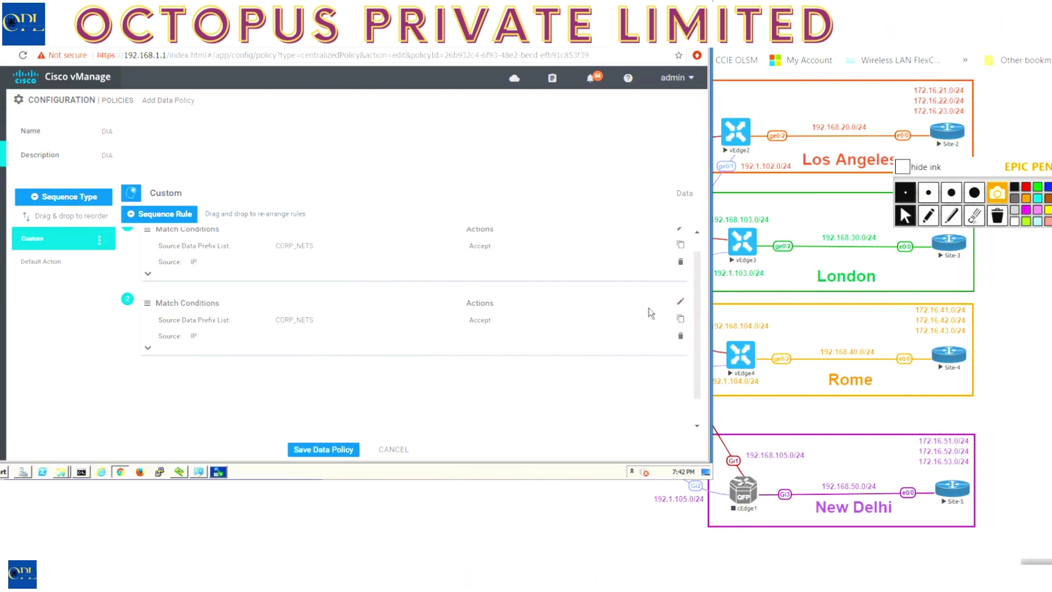
{"action": "left_click", "coordinate": [681, 319]}
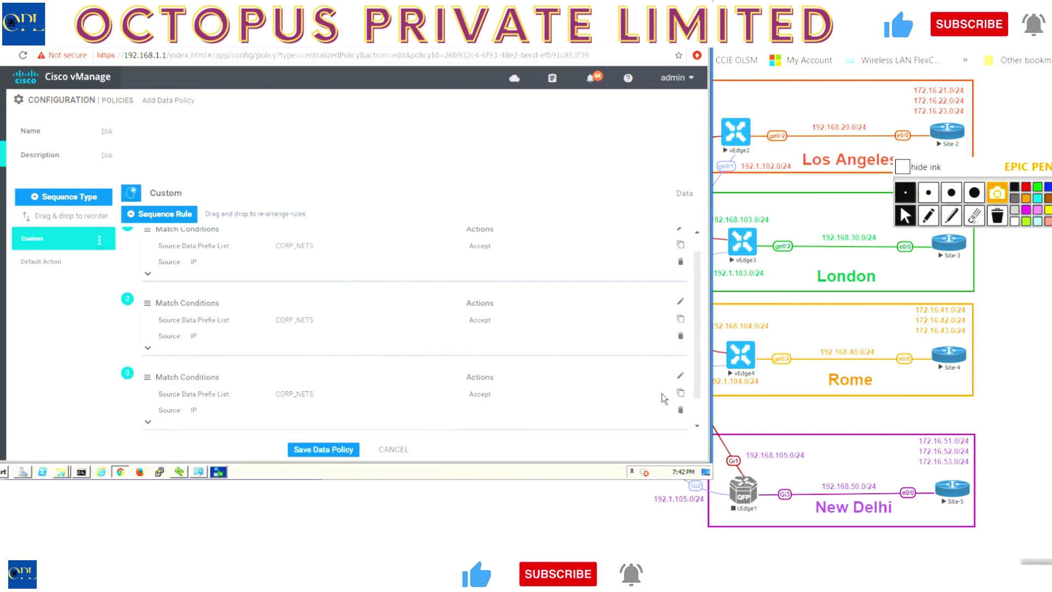
{"action": "left_click", "coordinate": [681, 411]}
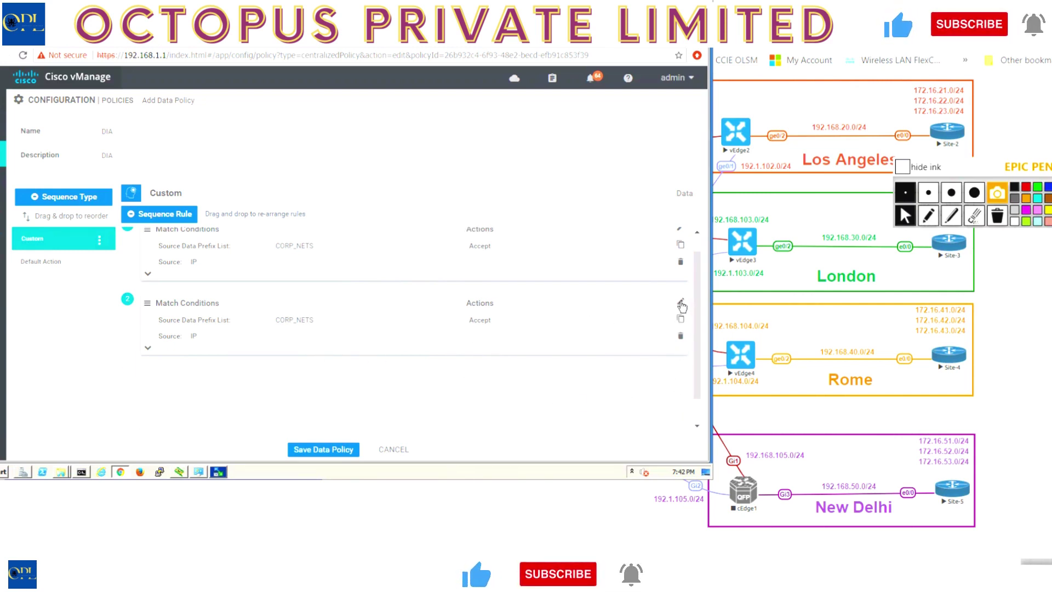
{"action": "left_click", "coordinate": [682, 306]}
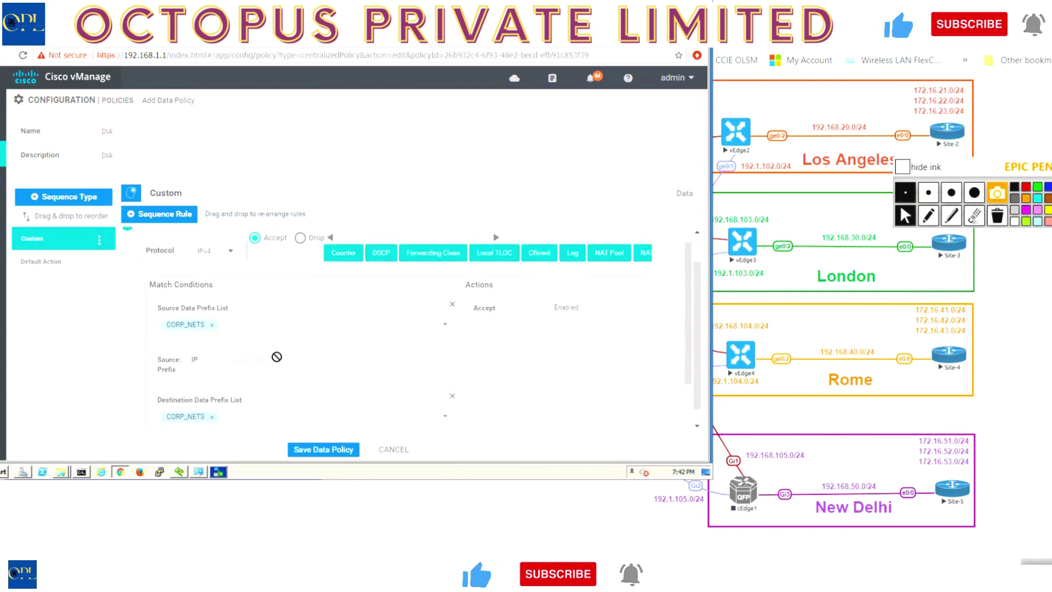
Drop rule 2's destination prefix match, add a NAT VPN 0 action, and save it.
{"action": "left_click", "coordinate": [453, 394]}
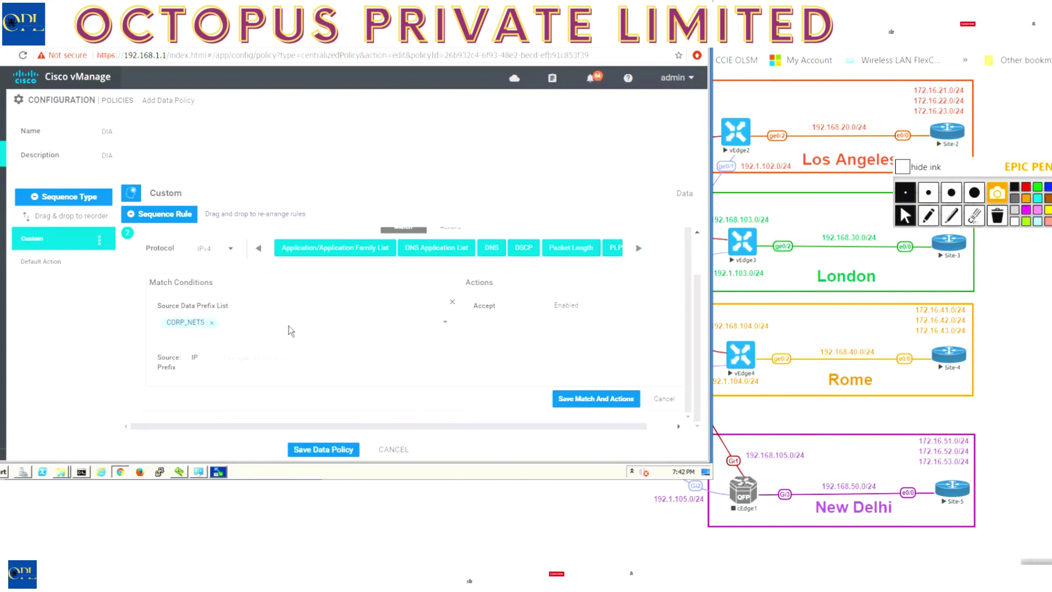
{"action": "scroll", "coordinate": [289, 331], "scroll_direction": "up", "scroll_amount": 2}
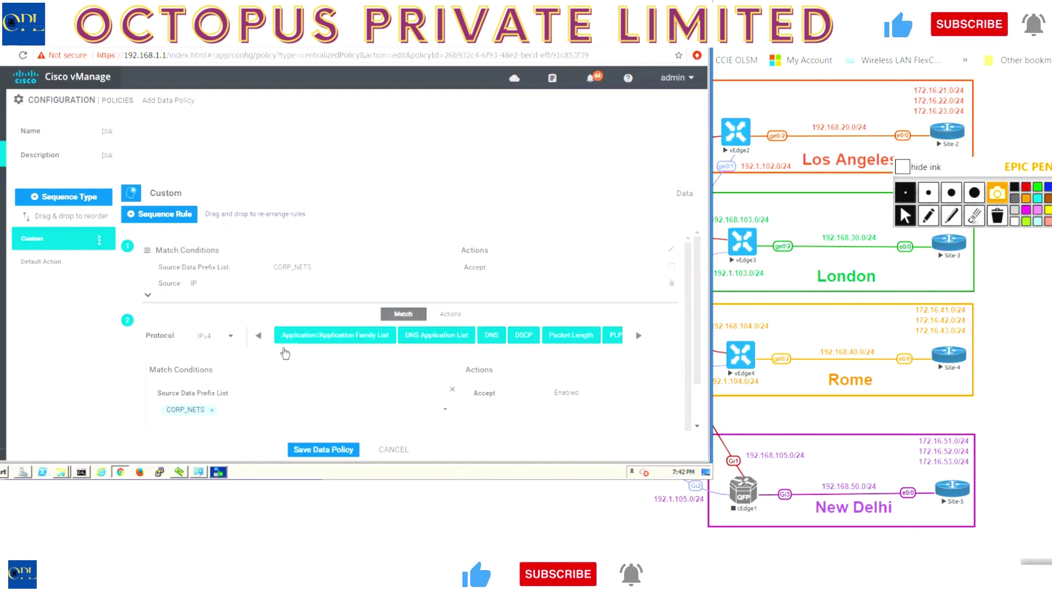
{"action": "scroll", "coordinate": [280, 370], "scroll_direction": "down", "scroll_amount": 1}
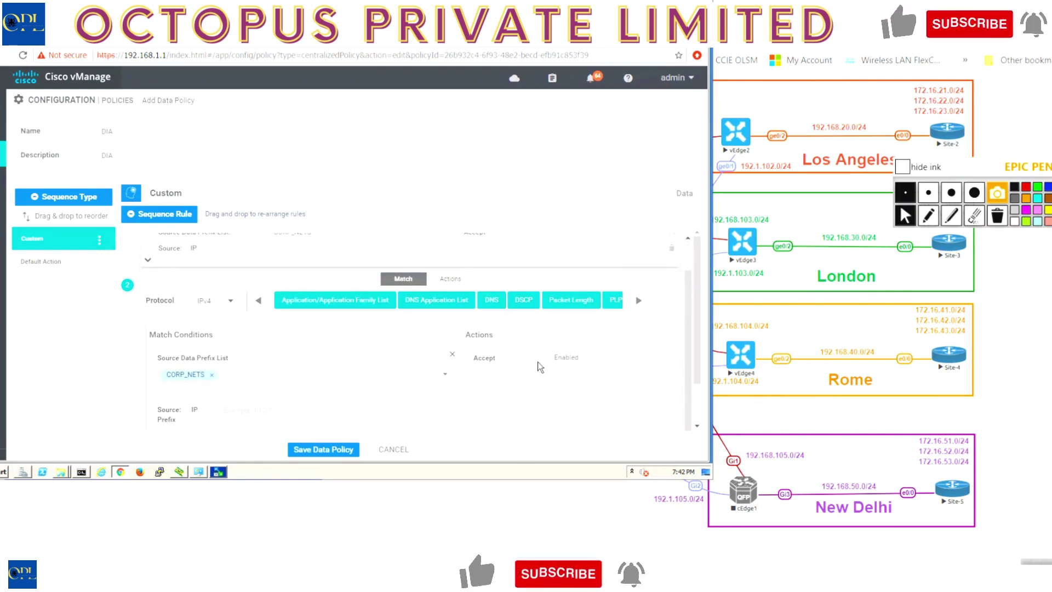
{"action": "left_click", "coordinate": [518, 359]}
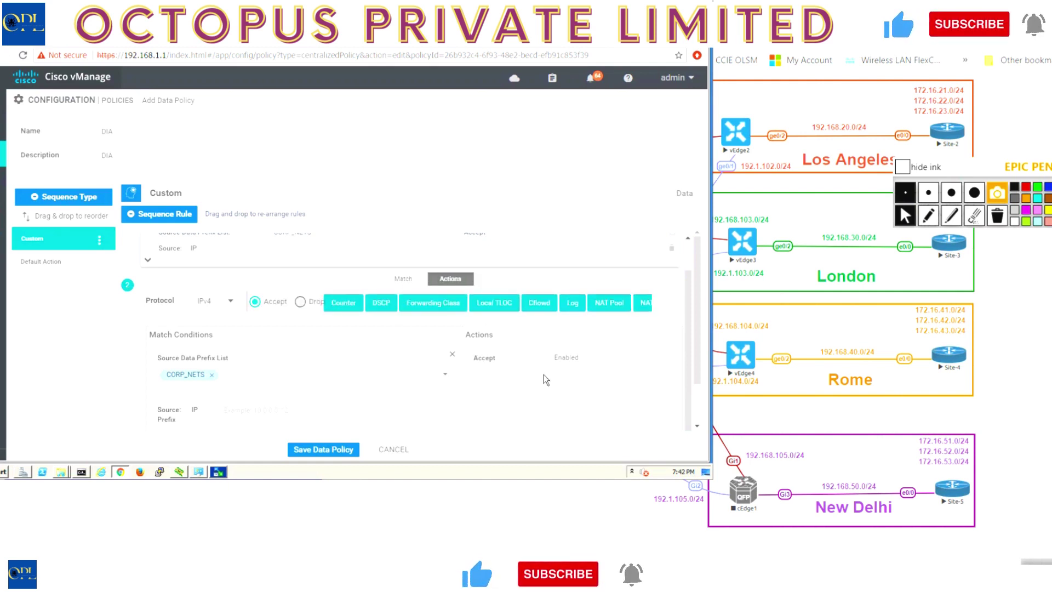
{"action": "left_click", "coordinate": [645, 290]}
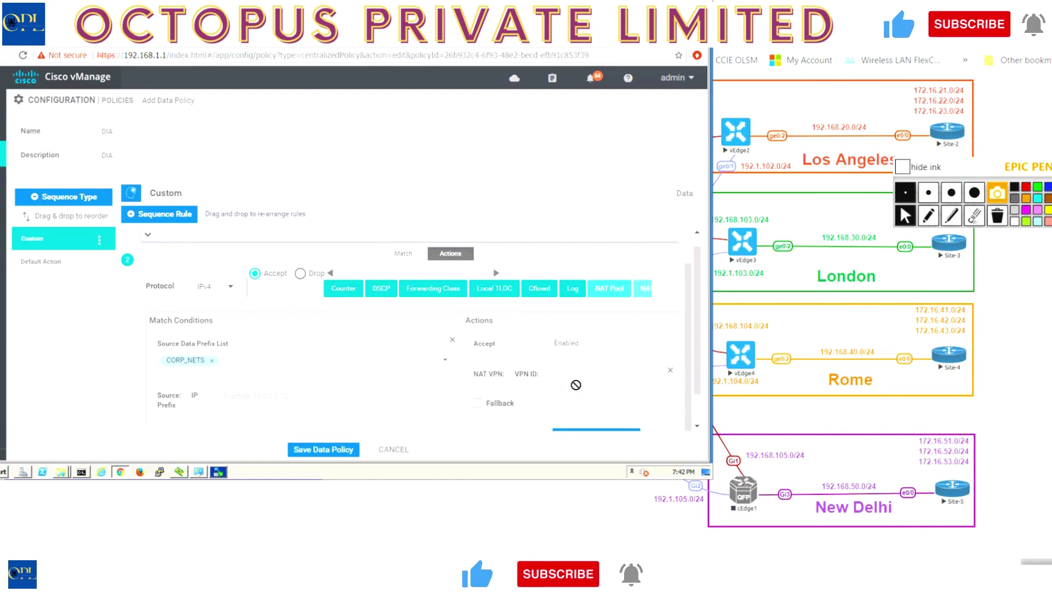
{"action": "scroll", "coordinate": [576, 384], "scroll_direction": "down", "scroll_amount": 1}
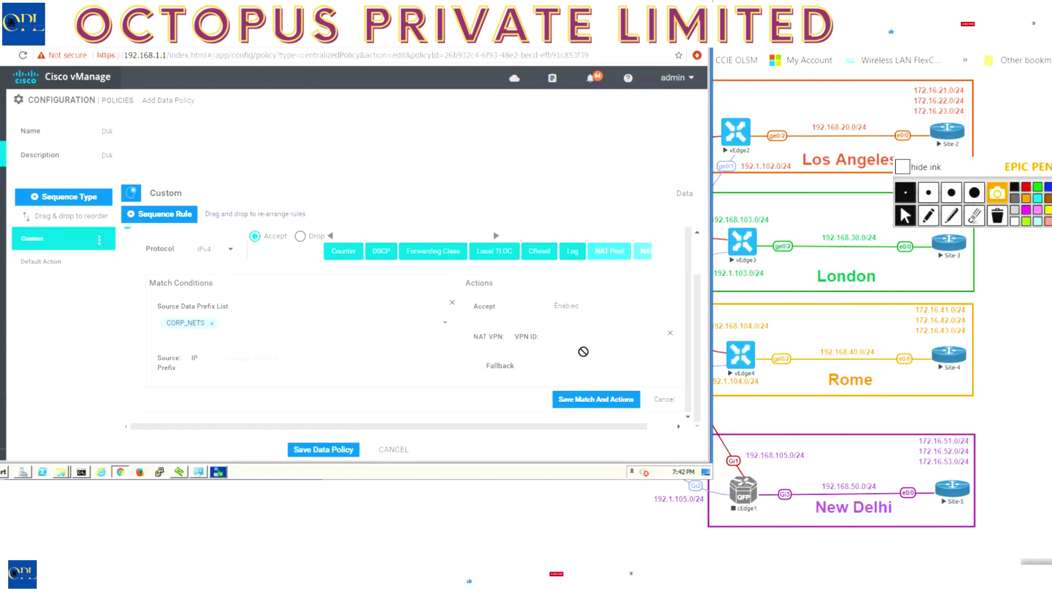
{"action": "left_click", "coordinate": [588, 402]}
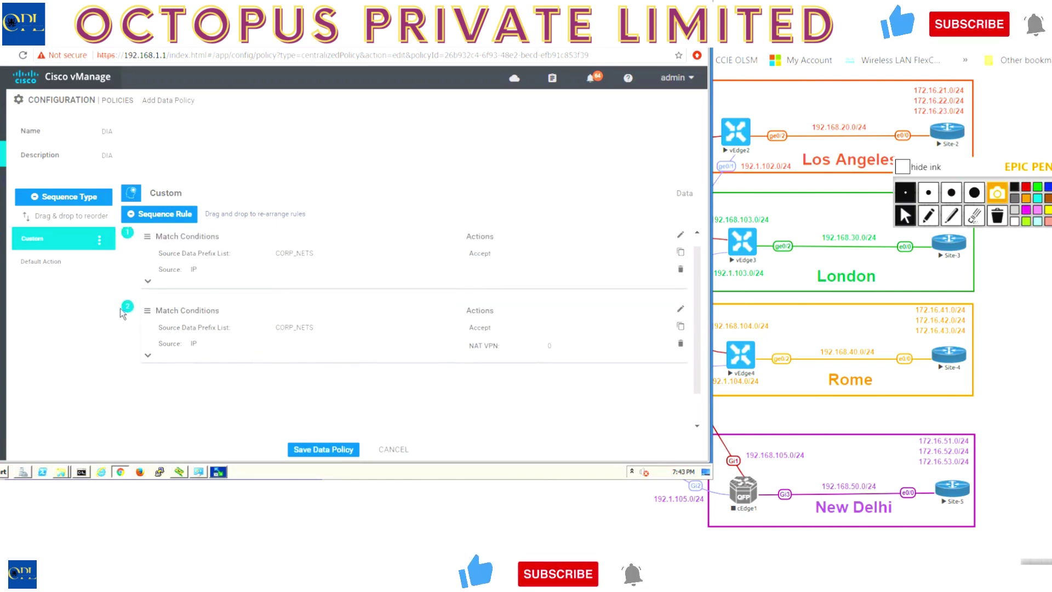
Set the policy's default action to Accept and save it.
{"action": "left_click", "coordinate": [83, 270]}
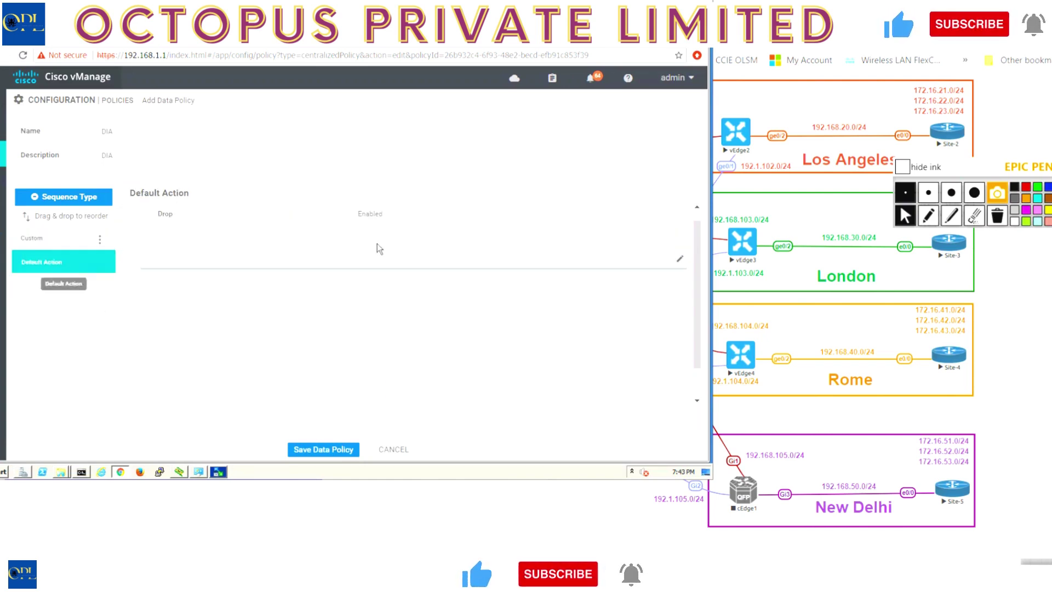
{"action": "left_click", "coordinate": [679, 260]}
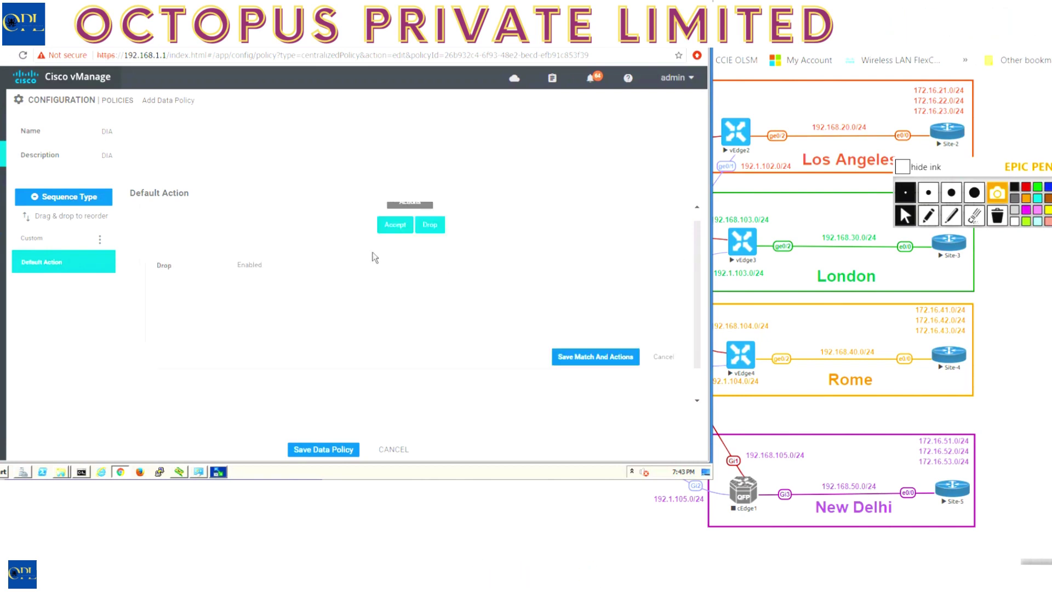
{"action": "left_click", "coordinate": [396, 227]}
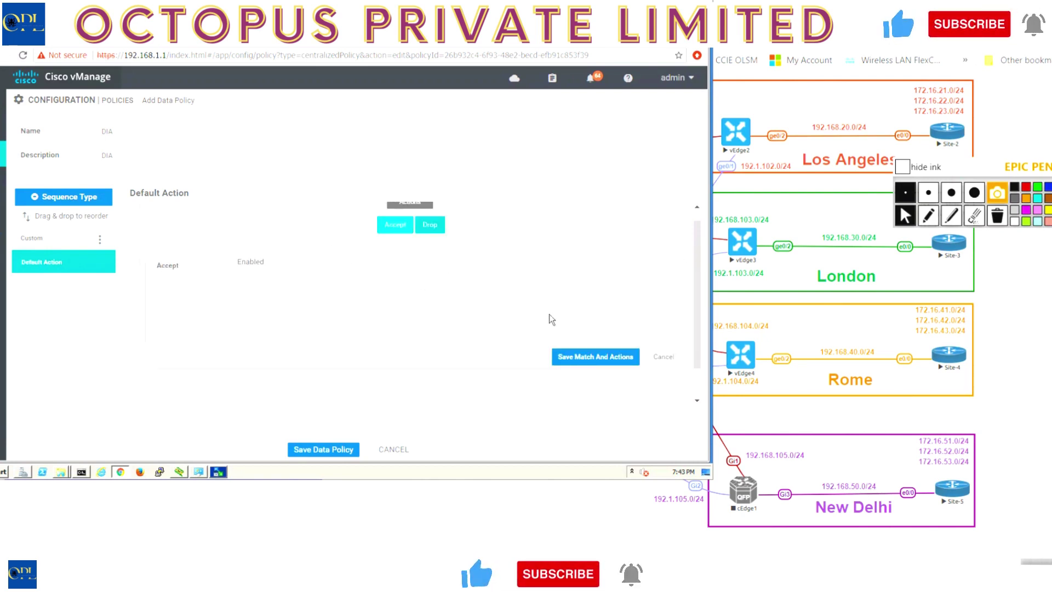
{"action": "left_click", "coordinate": [596, 356]}
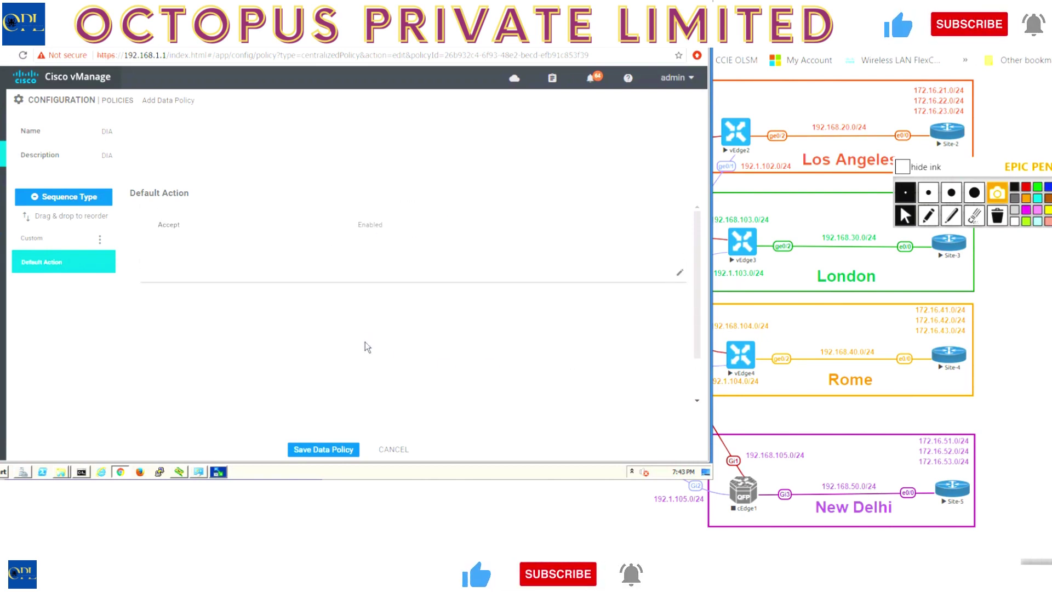
Return to the Custom sequence and expand the first CORP_NETS rule for review.
{"action": "left_click", "coordinate": [56, 243]}
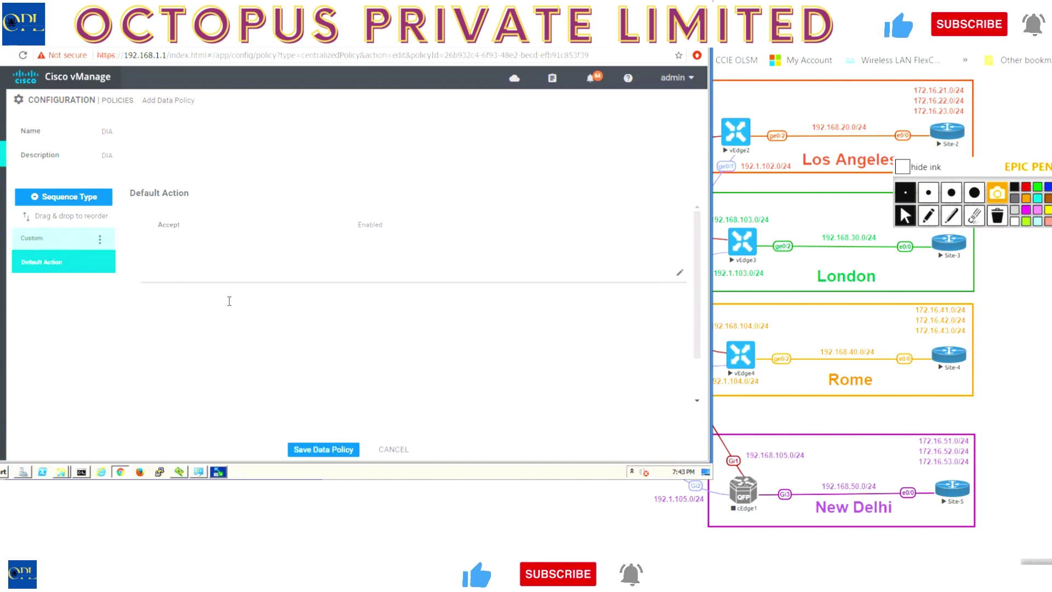
{"action": "left_click", "coordinate": [44, 239]}
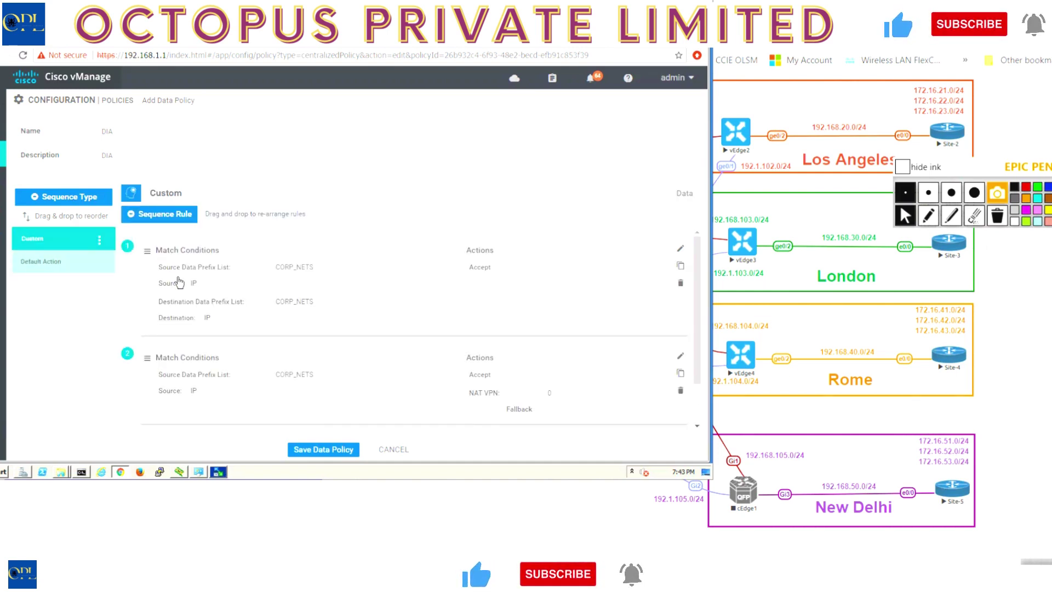
{"action": "left_click", "coordinate": [147, 295]}
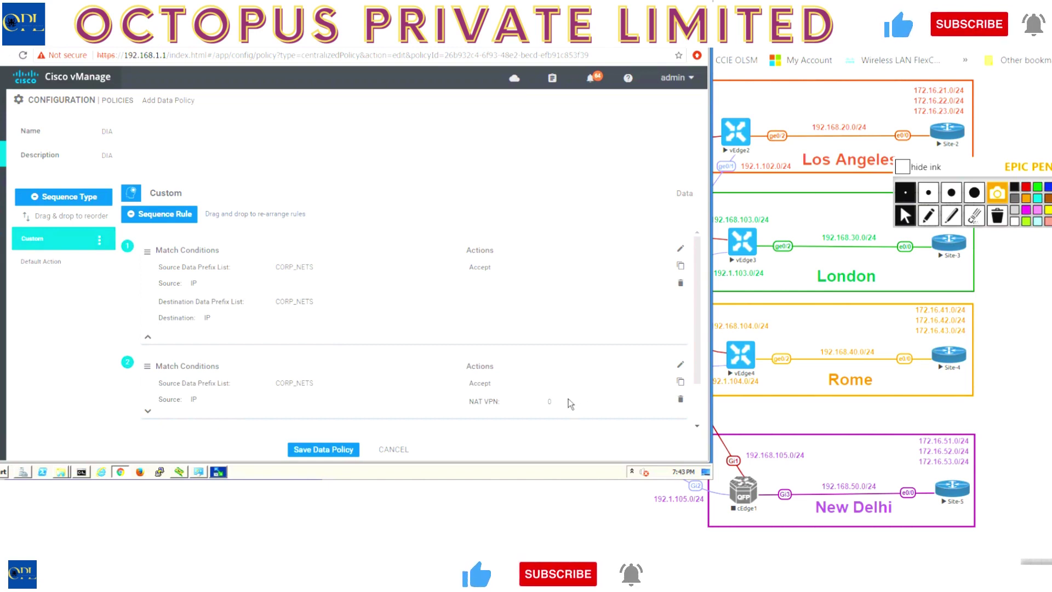
Save the DIA data policy from the Add Data Policy page.
{"action": "left_click", "coordinate": [328, 450]}
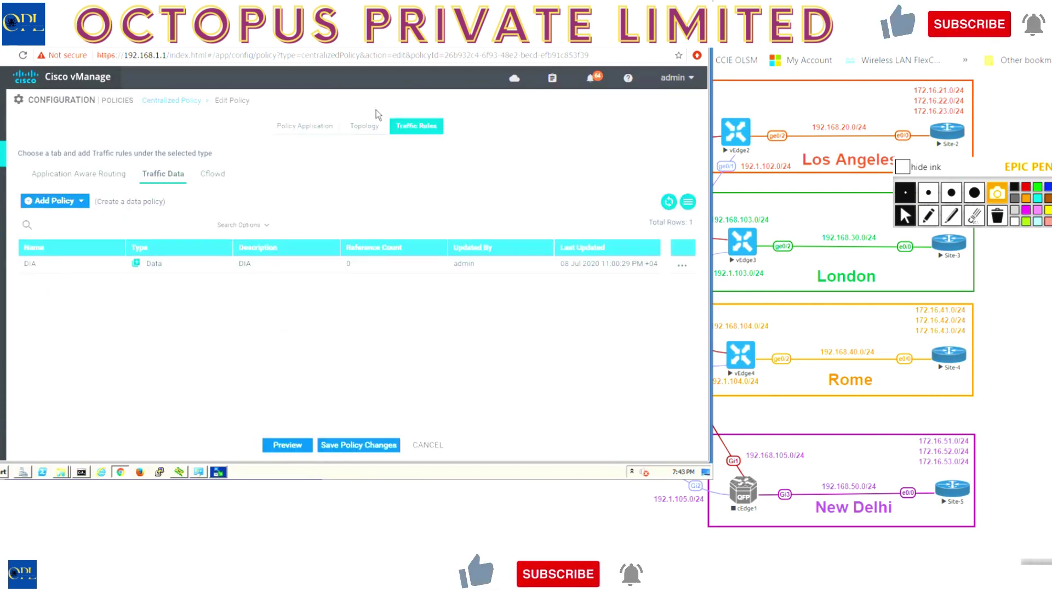
Apply the DIA traffic data policy From Service to site list Branches and VPN list VPN1.
{"action": "left_click", "coordinate": [306, 126]}
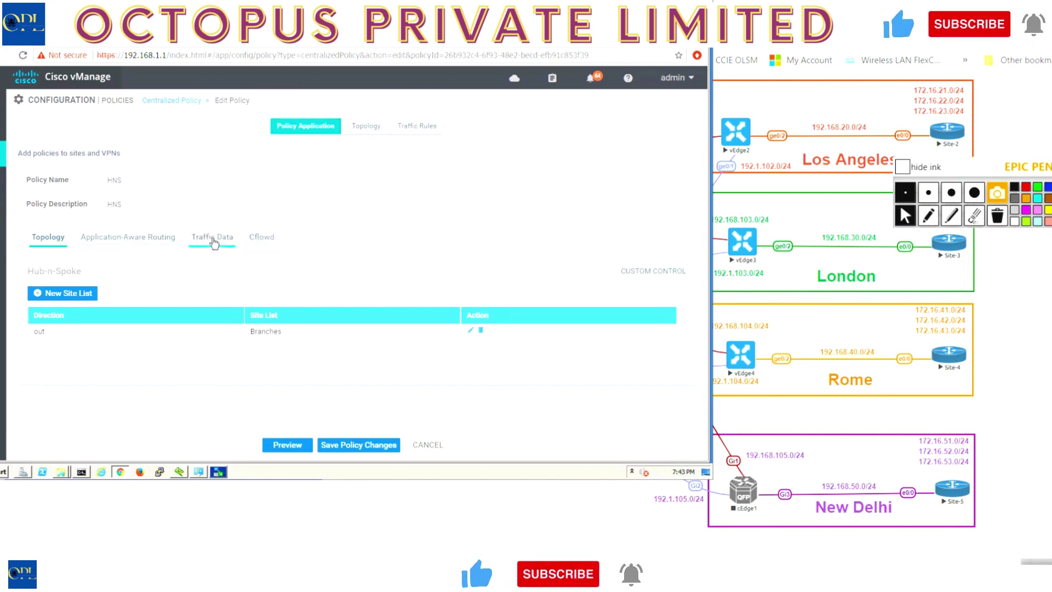
{"action": "left_click", "coordinate": [213, 242]}
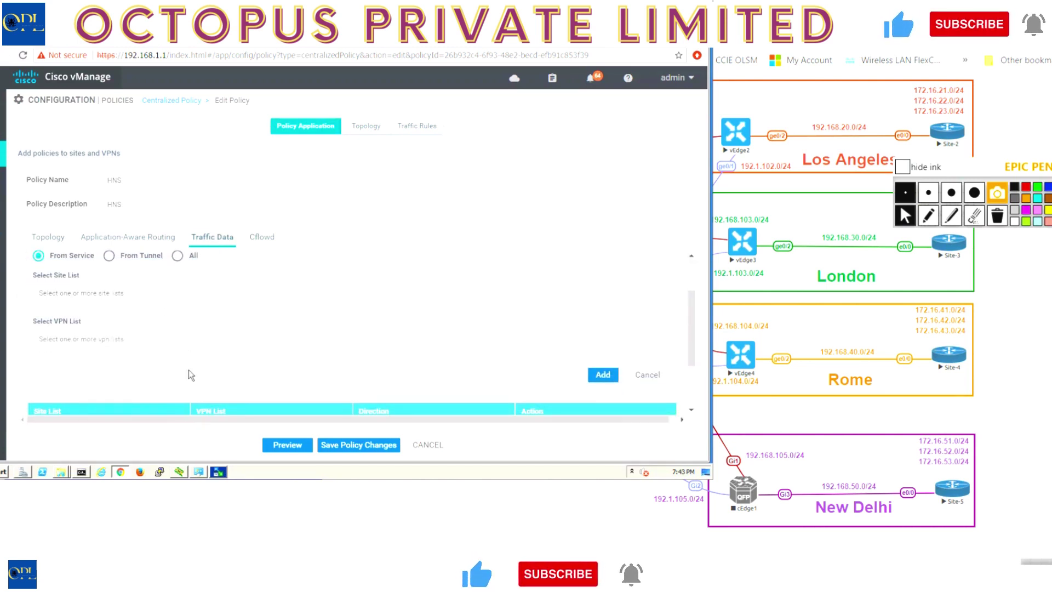
{"action": "left_click", "coordinate": [79, 294]}
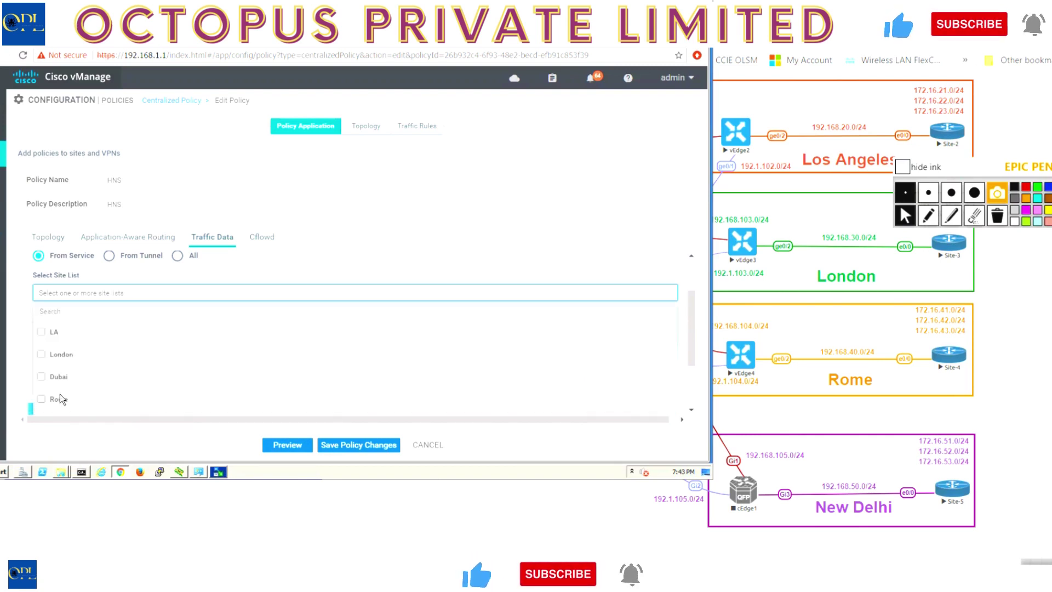
{"action": "scroll", "coordinate": [60, 387], "scroll_direction": "down", "scroll_amount": 2}
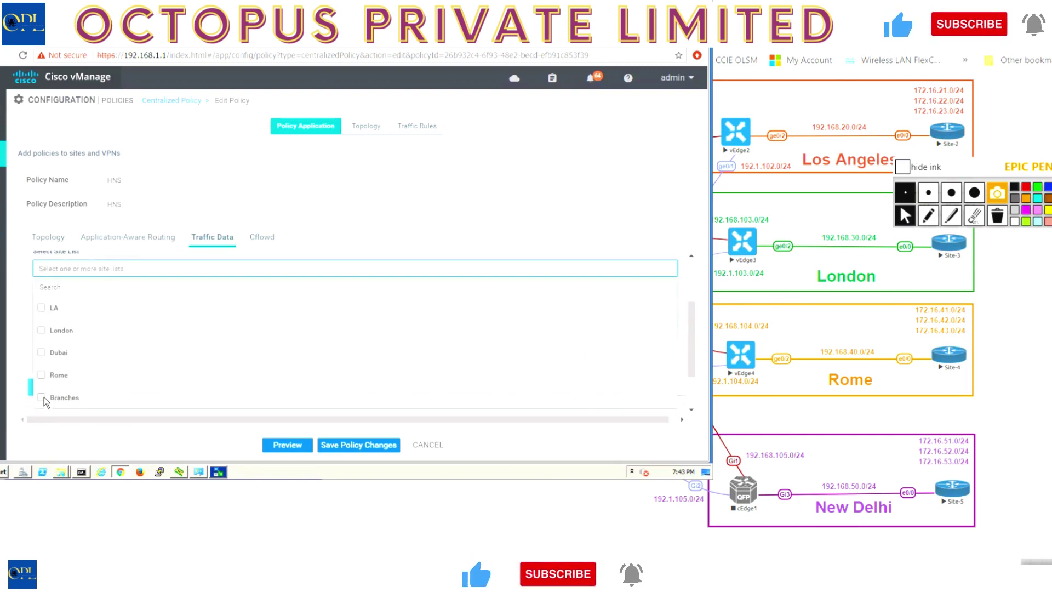
{"action": "left_click", "coordinate": [43, 397]}
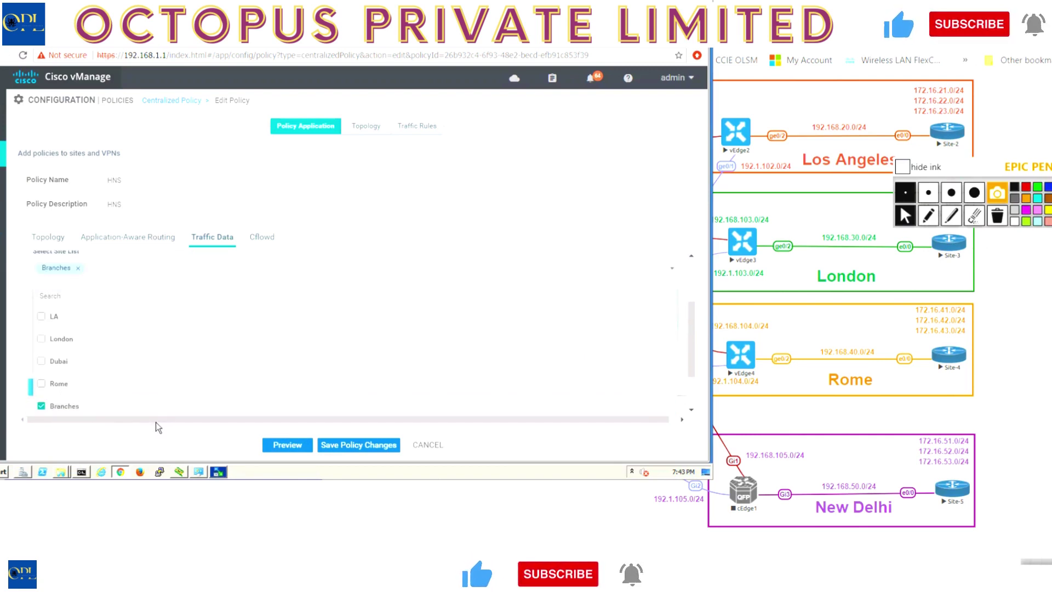
{"action": "left_click", "coordinate": [290, 259]}
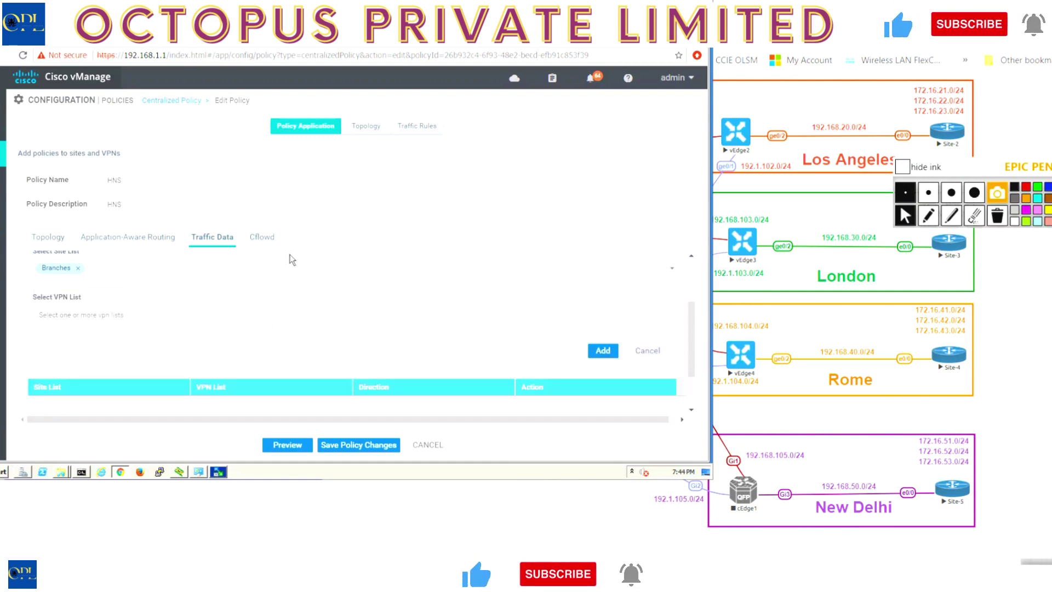
{"action": "left_click", "coordinate": [78, 315]}
{"action": "left_click", "coordinate": [41, 355]}
{"action": "left_click", "coordinate": [174, 290]}
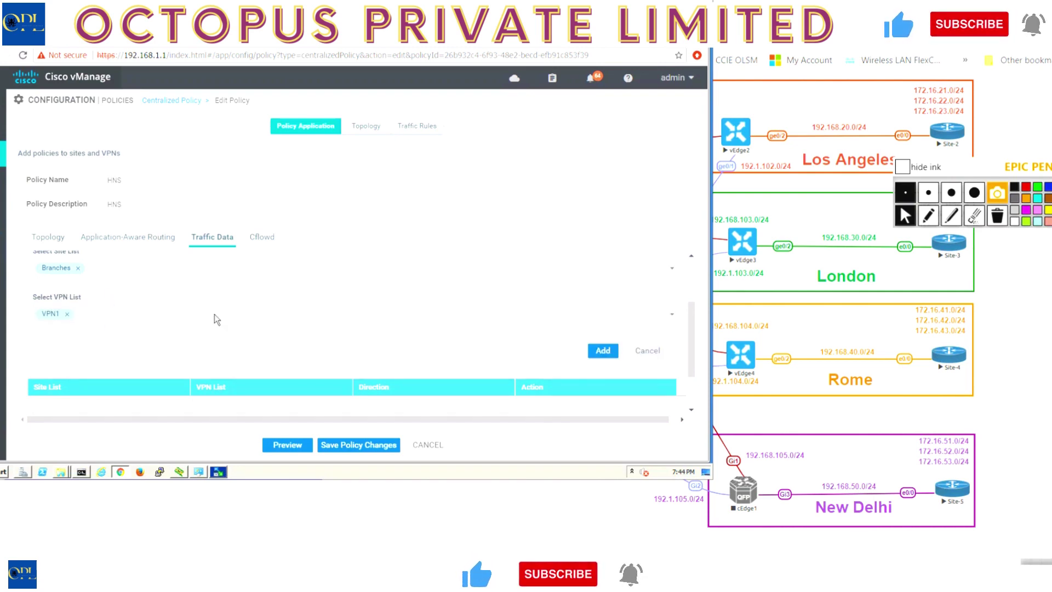
{"action": "scroll", "coordinate": [213, 315], "scroll_direction": "up", "scroll_amount": 3}
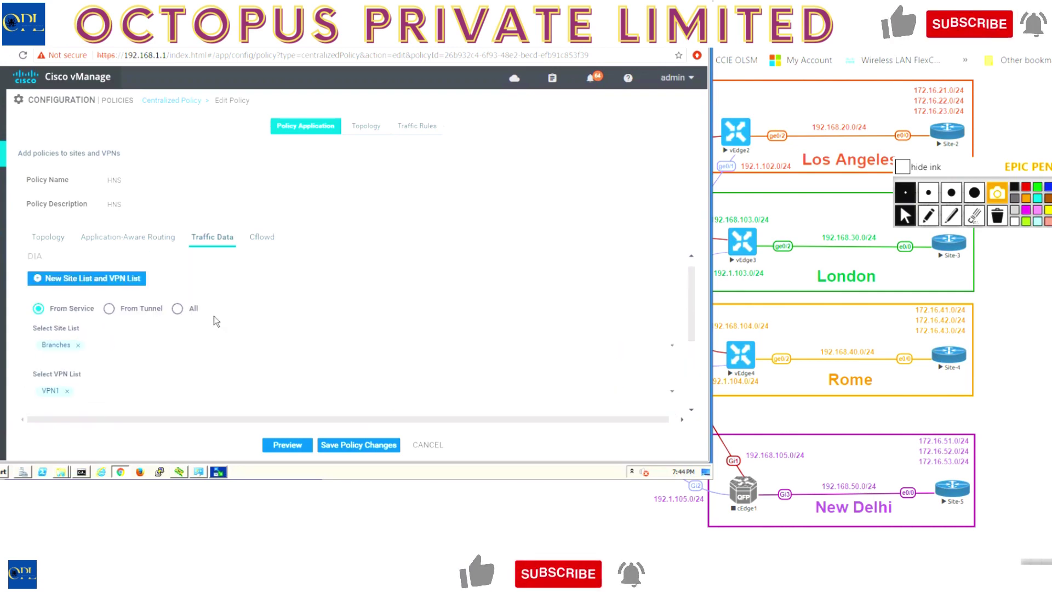
{"action": "scroll", "coordinate": [213, 316], "scroll_direction": "down", "scroll_amount": 1}
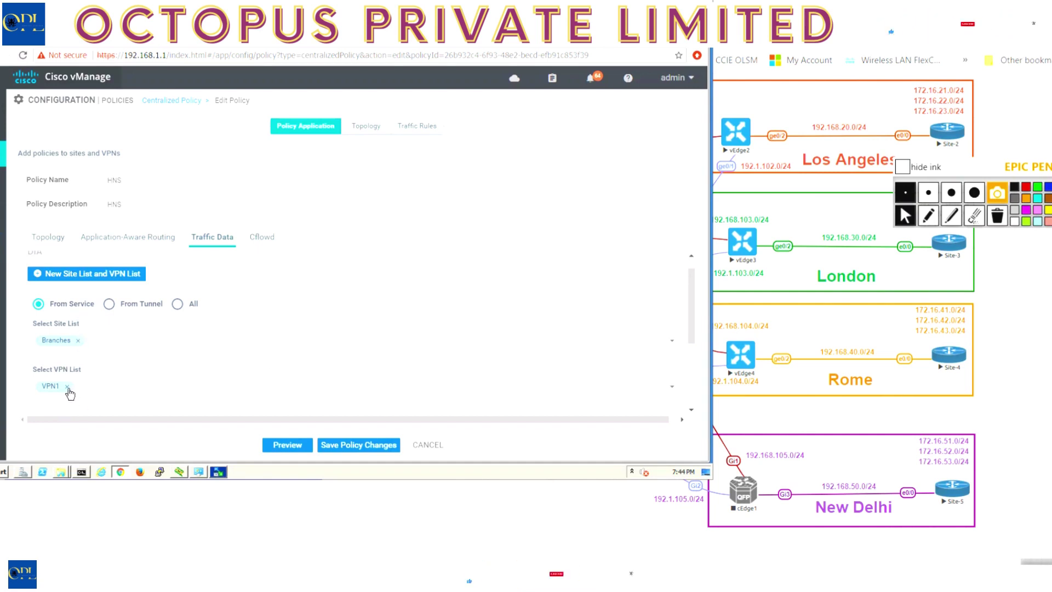
After the invalid-policy error, add the Branches/VPN1 entry, then save and activate on vSmart.
{"action": "left_click", "coordinate": [358, 444]}
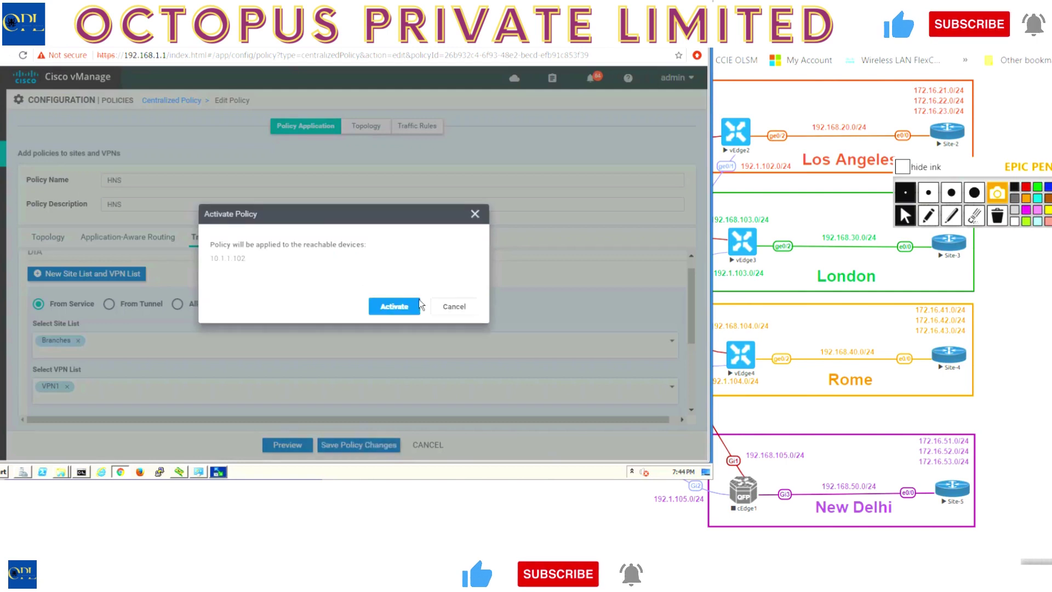
{"action": "left_click", "coordinate": [395, 305]}
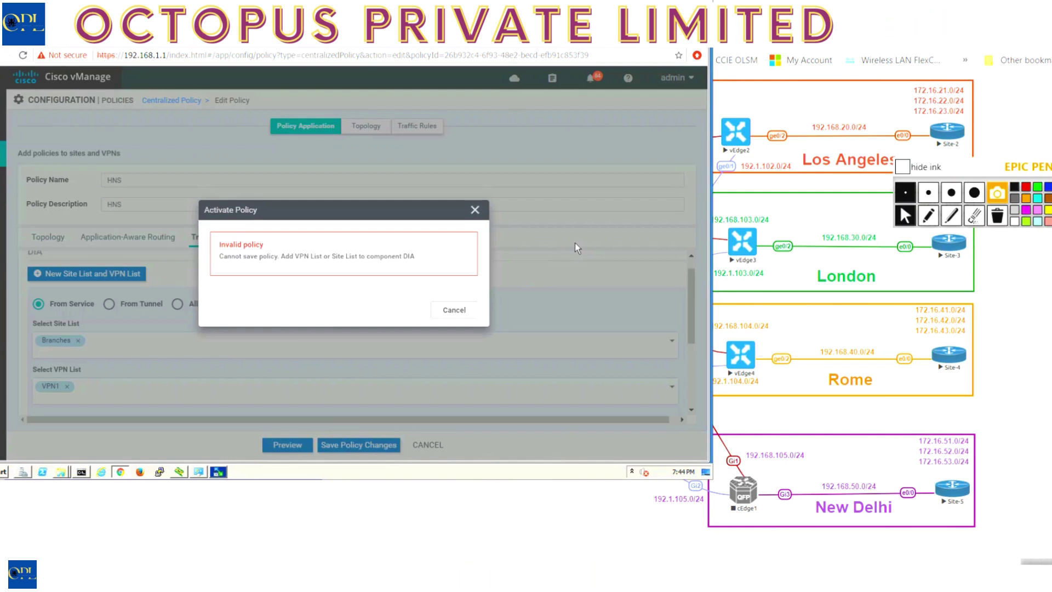
{"action": "left_click", "coordinate": [471, 313]}
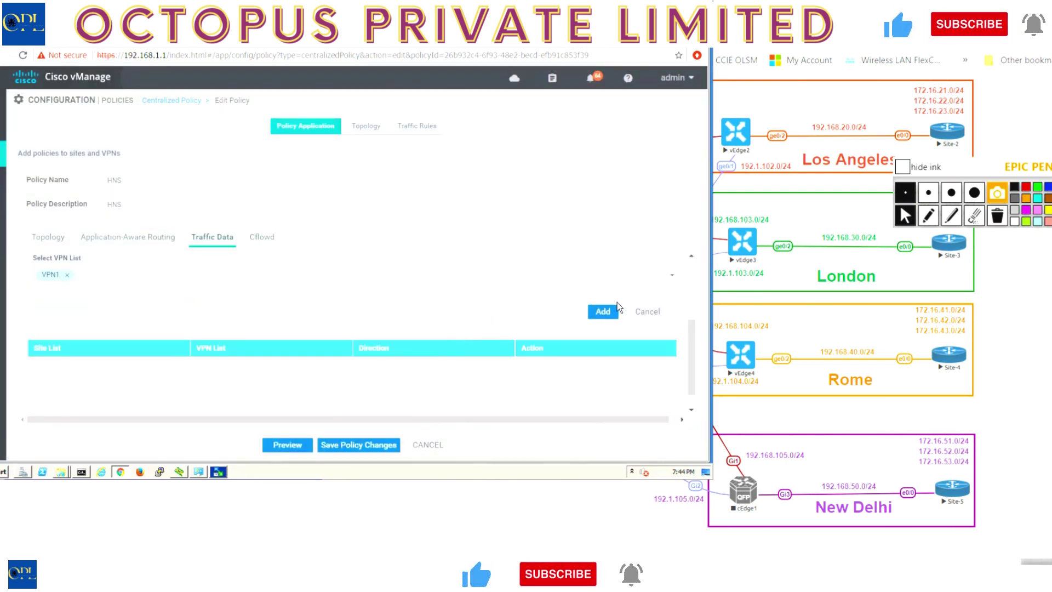
{"action": "left_click", "coordinate": [606, 311]}
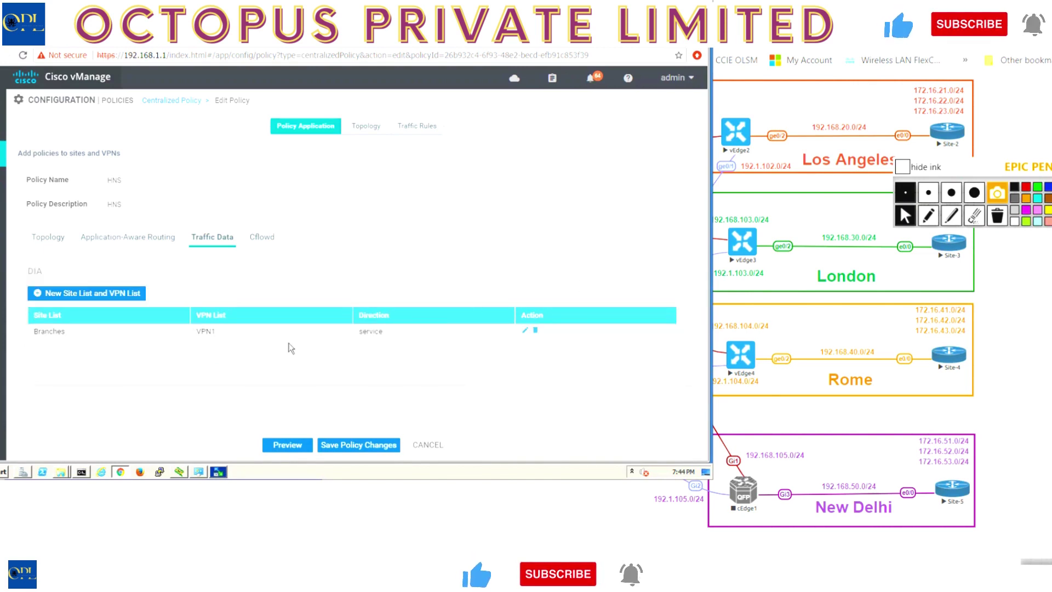
{"action": "left_click", "coordinate": [355, 445]}
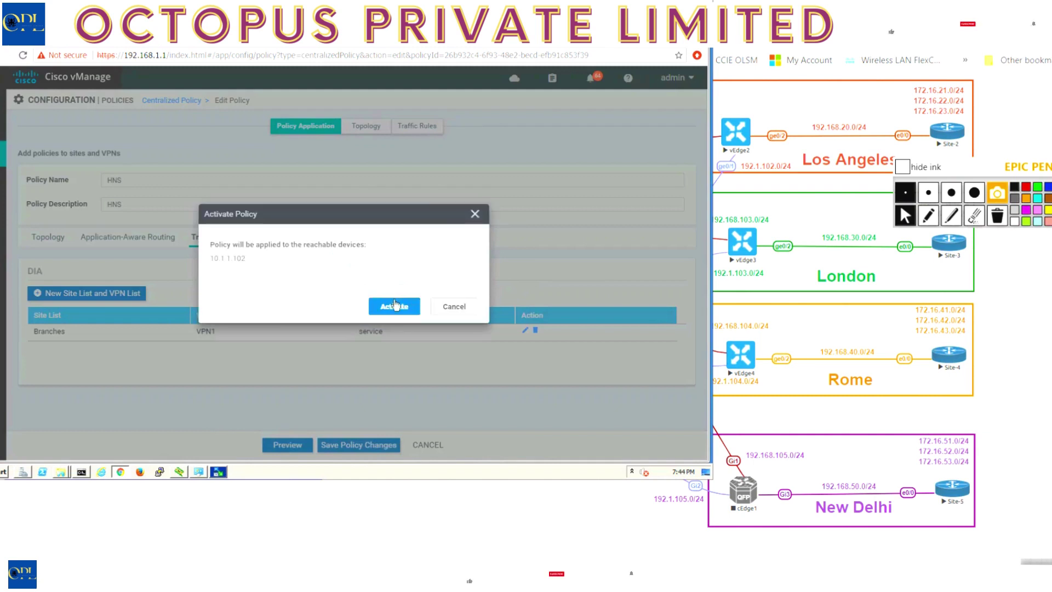
{"action": "left_click", "coordinate": [394, 306]}
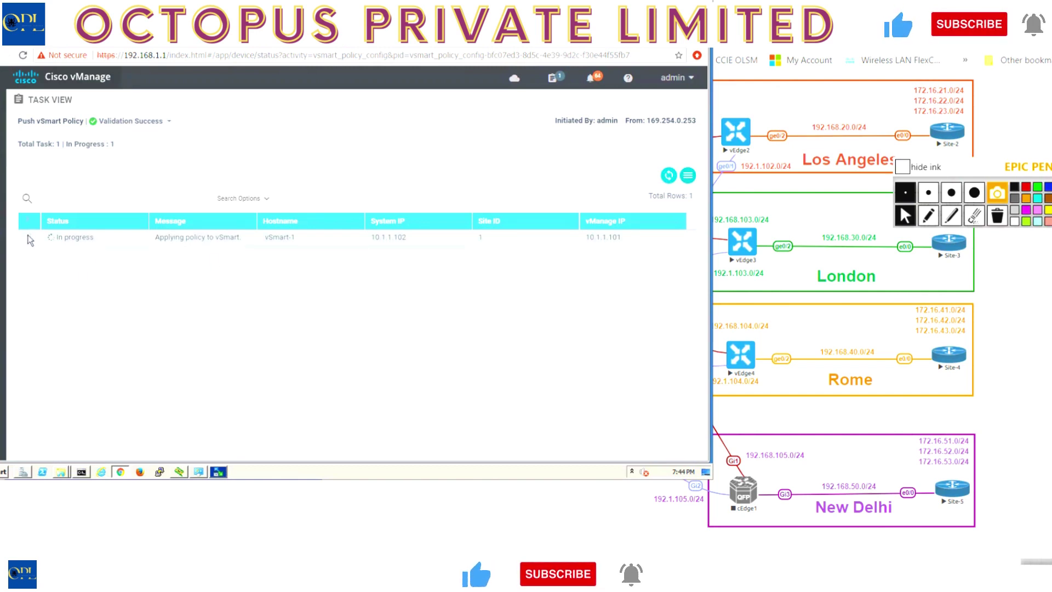
Refresh the Push vSmart Policy task until it shows Success, then bring up Site-2's terminal.
{"action": "left_click", "coordinate": [28, 237]}
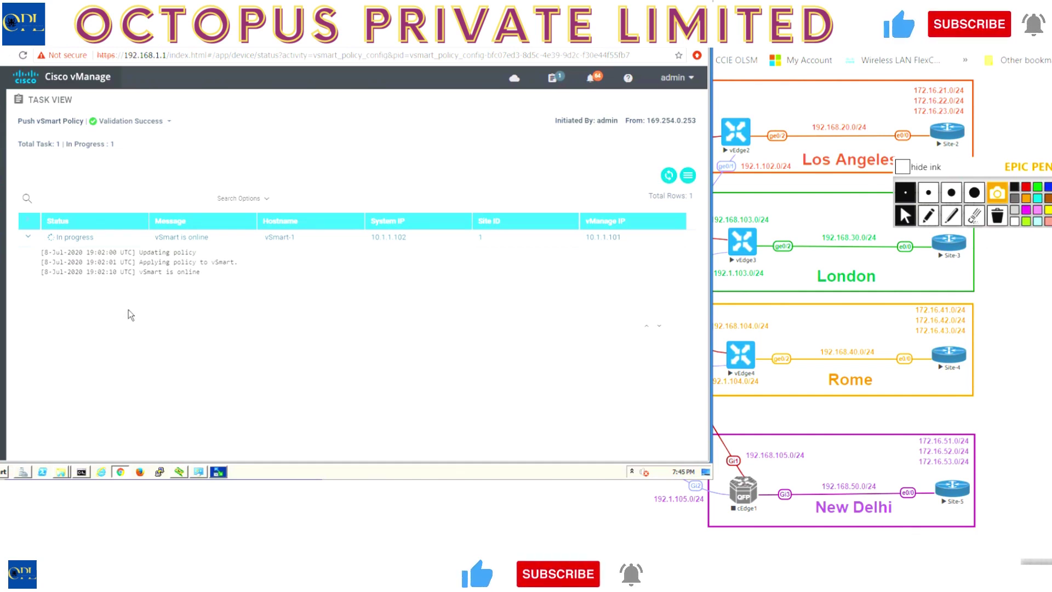
{"action": "left_click", "coordinate": [670, 175]}
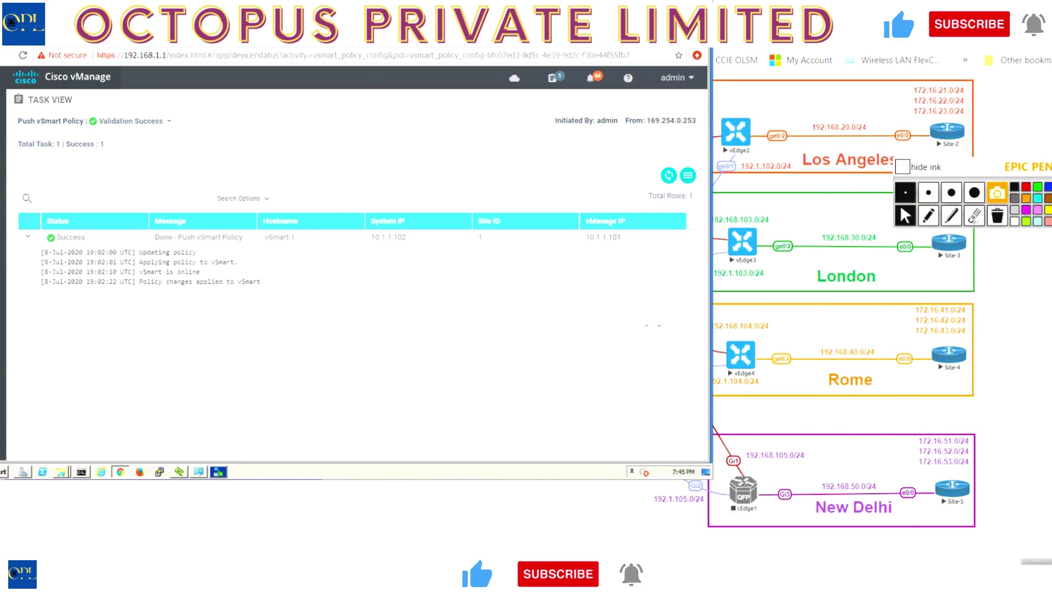
{"action": "key", "text": "alt+Tab"}
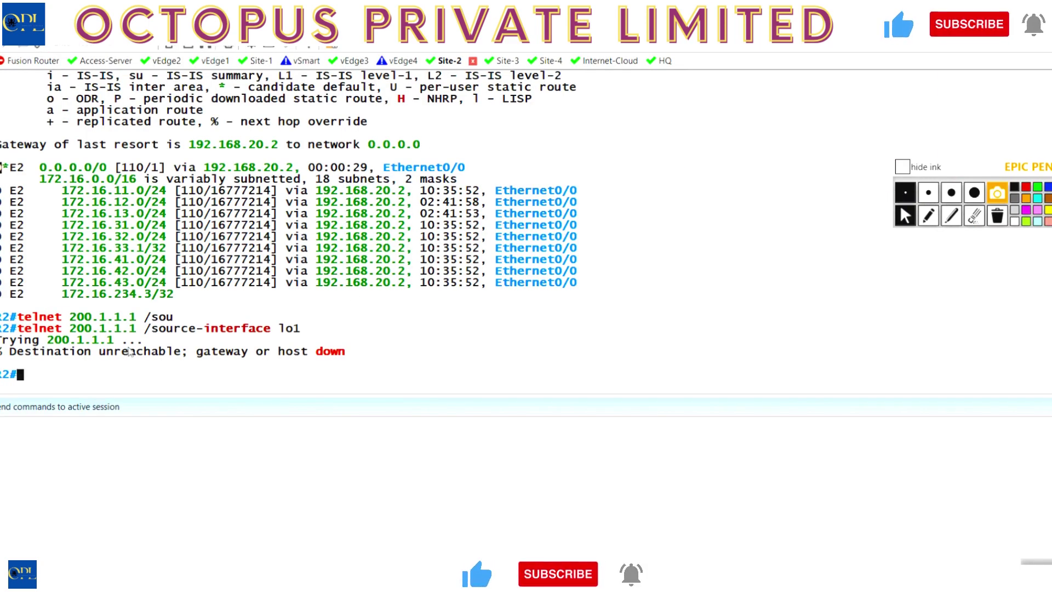
From Site-2, telnet to 200.1.1.1 via lo1 and confirm sh users shows 192.1.102.2.
{"action": "key", "text": "Up"}
{"action": "key", "text": "Return"}
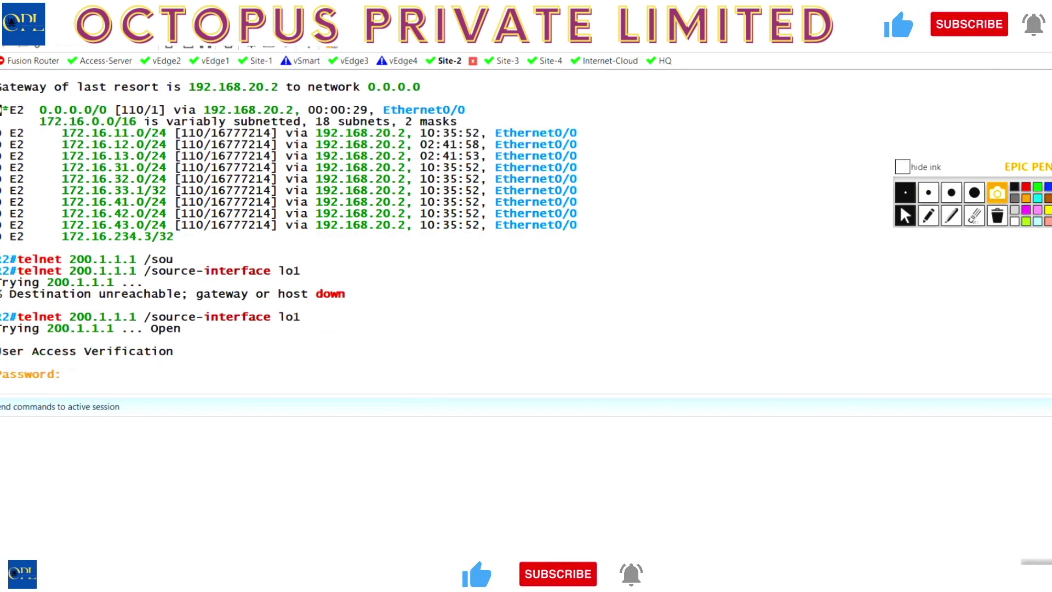
{"action": "key", "text": "Return"}
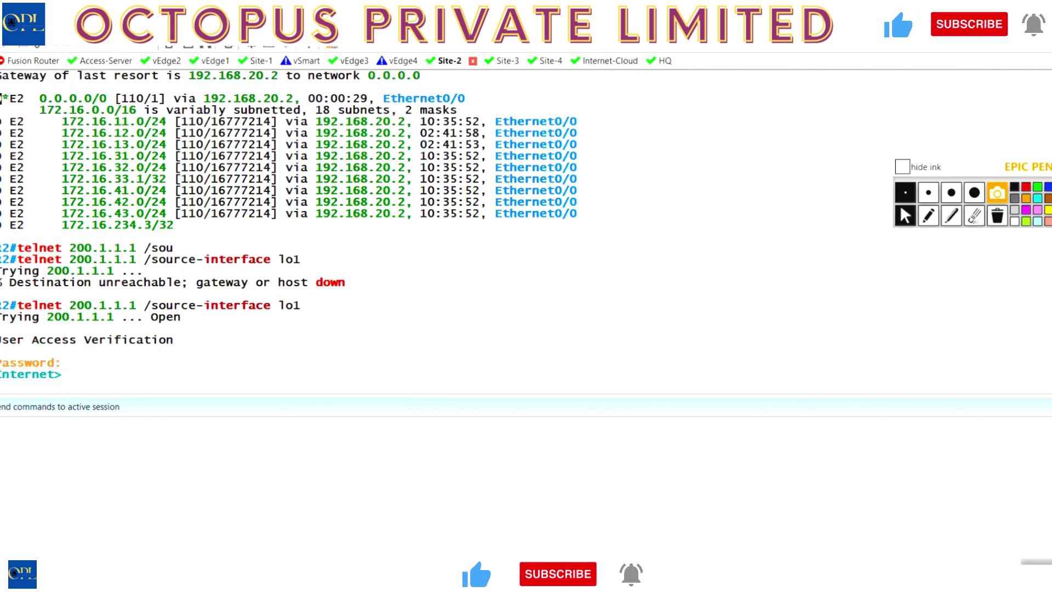
{"action": "type", "text": "sh"}
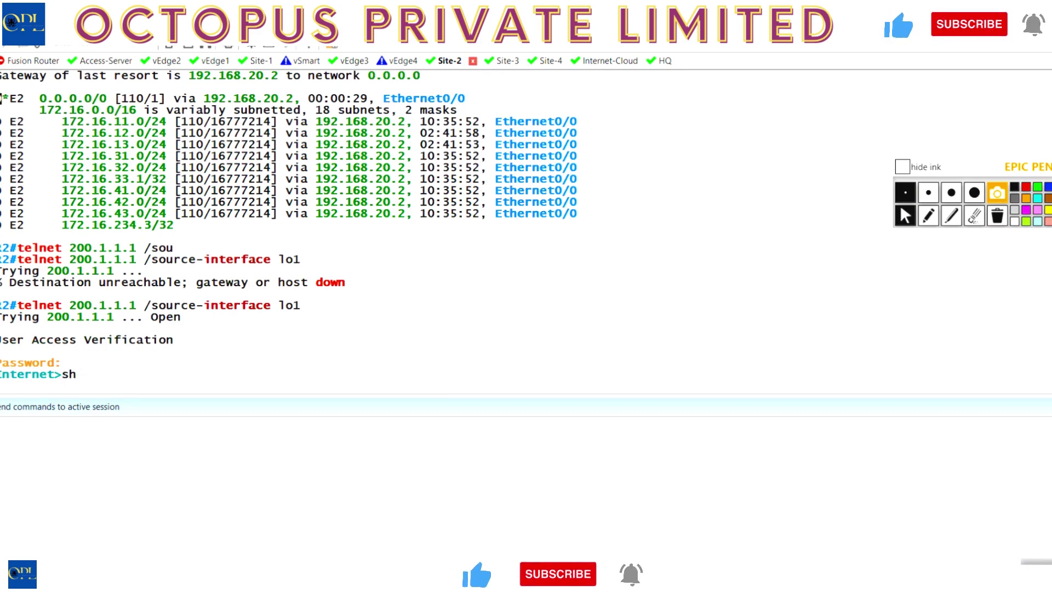
{"action": "type", "text": " users"}
{"action": "key", "text": "Return"}
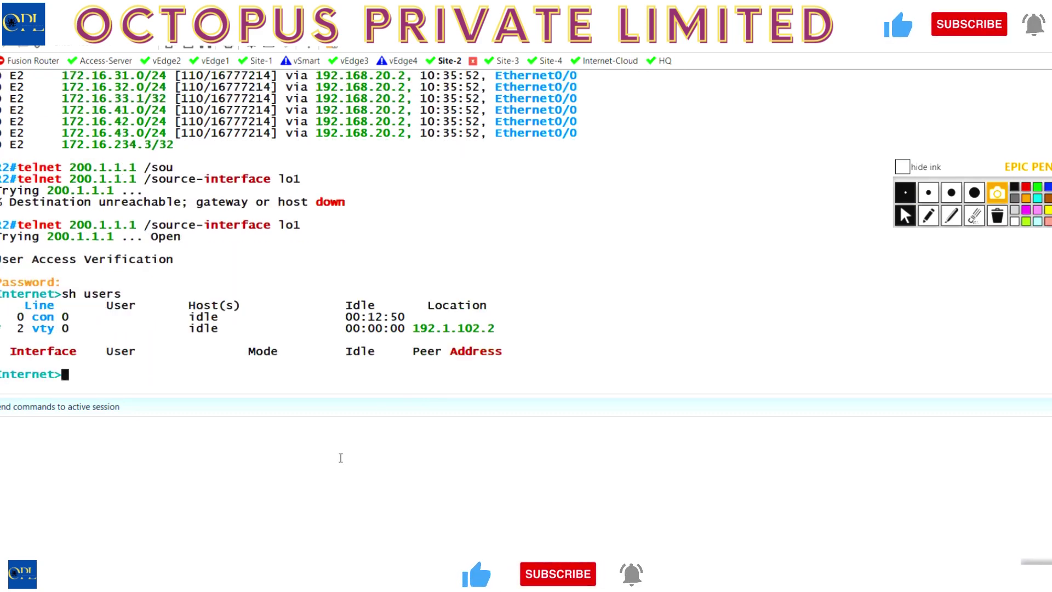
{"action": "left_click_drag", "start_coordinate": [494, 328], "coordinate": [413, 328]}
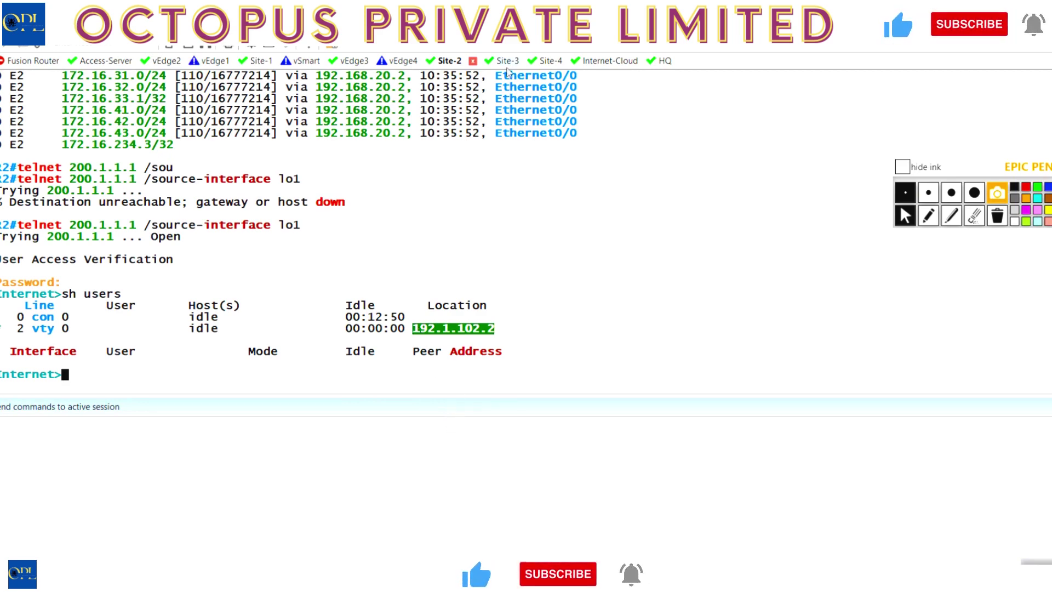
{"action": "left_click", "coordinate": [493, 60]}
From Site-3, telnet to 200.1.1.1 via lo1 and check sh users lists 192.1.103.3.
{"action": "key", "text": "space"}
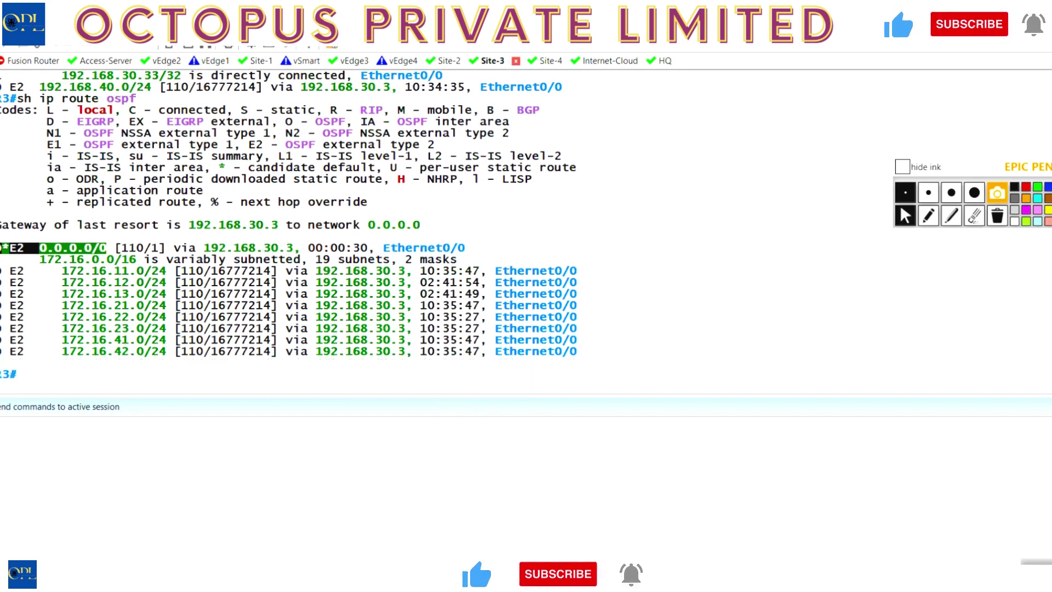
{"action": "type", "text": "telnet 200."}
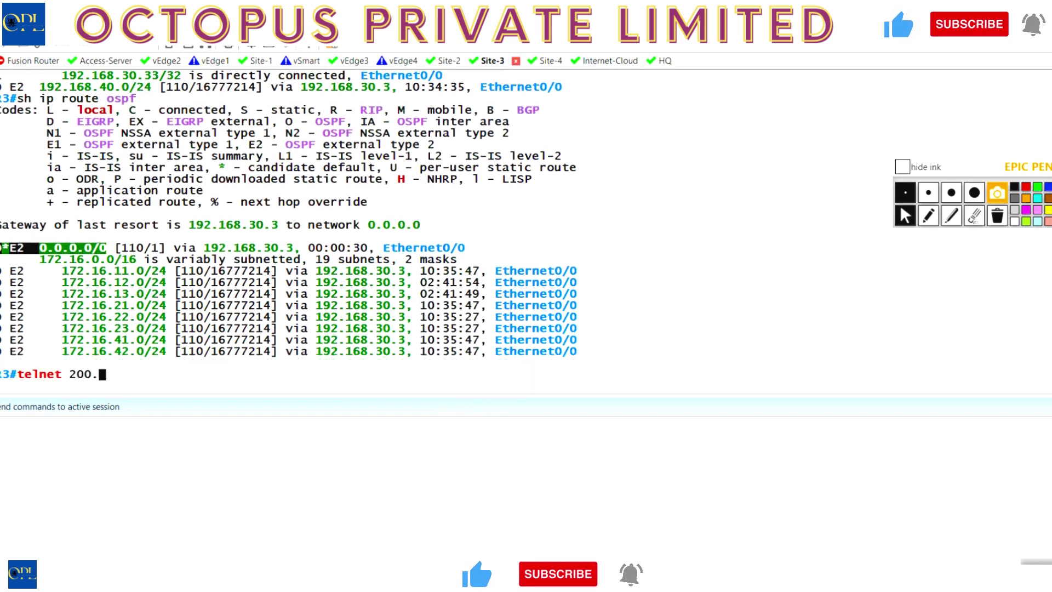
{"action": "type", "text": "1.1.1 /sou lo1"}
{"action": "key", "text": "Return"}
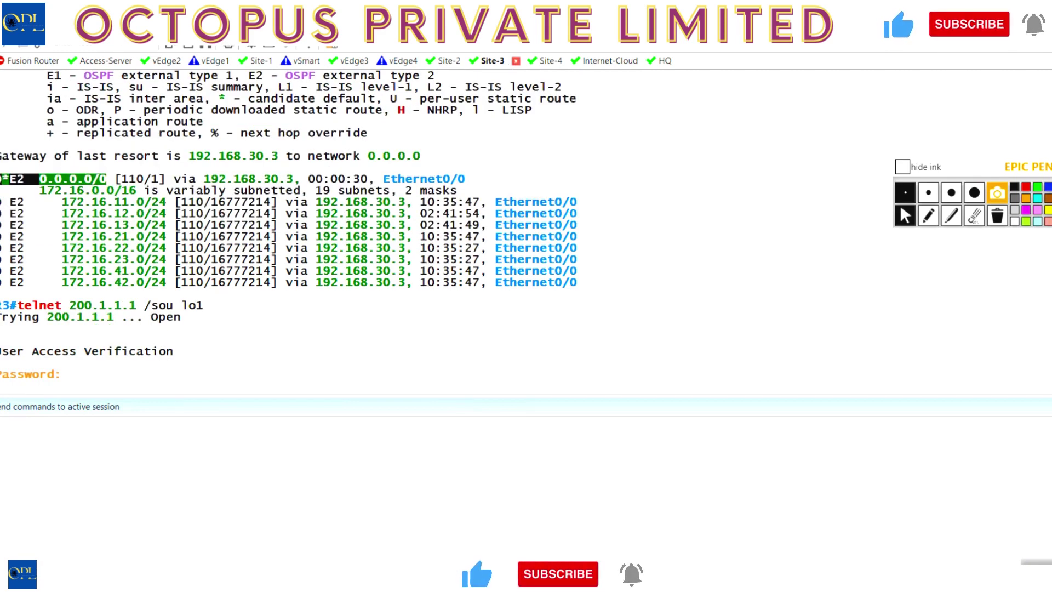
{"action": "key", "text": "Return"}
{"action": "type", "text": "sh usr"}
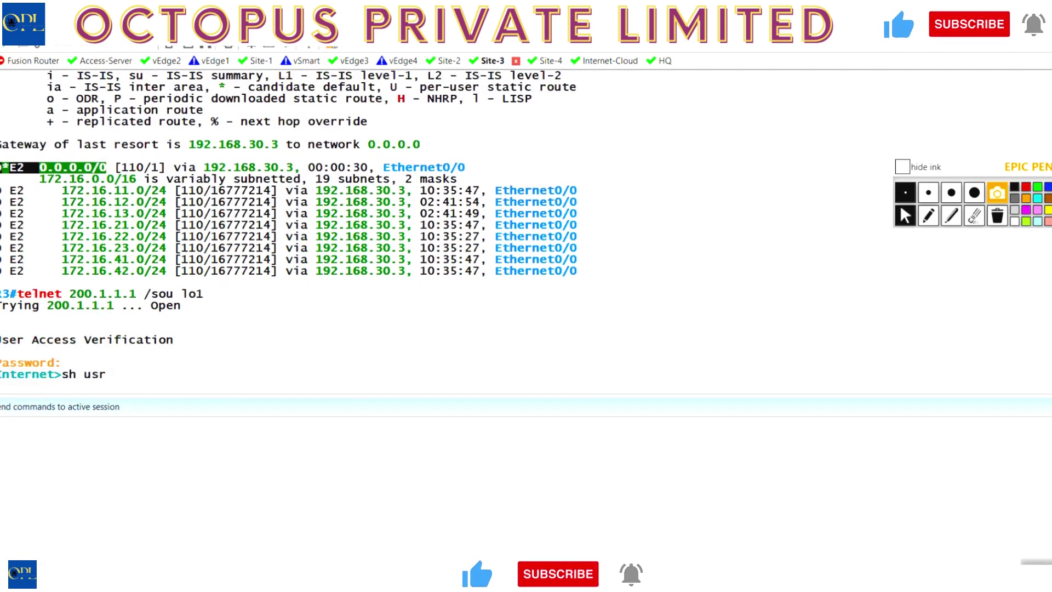
{"action": "type", "text": "ers"}
{"action": "key", "text": "Return"}
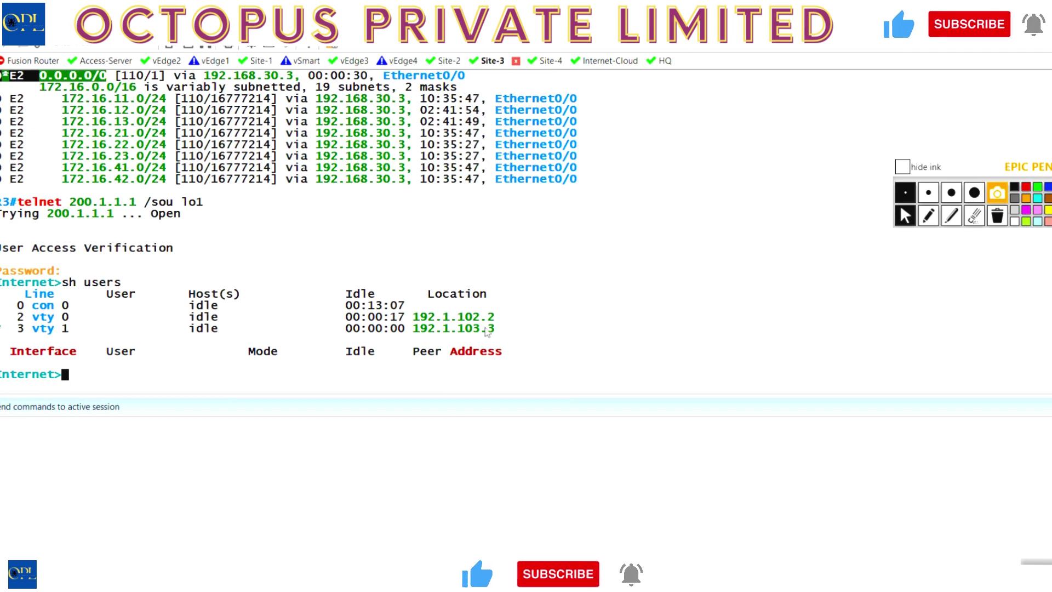
On Site-4, telnet to 200.1.1.1 from loopback1, log in, and run show users.
{"action": "key", "text": "ctrl+Tab"}
{"action": "key", "text": "Return"}
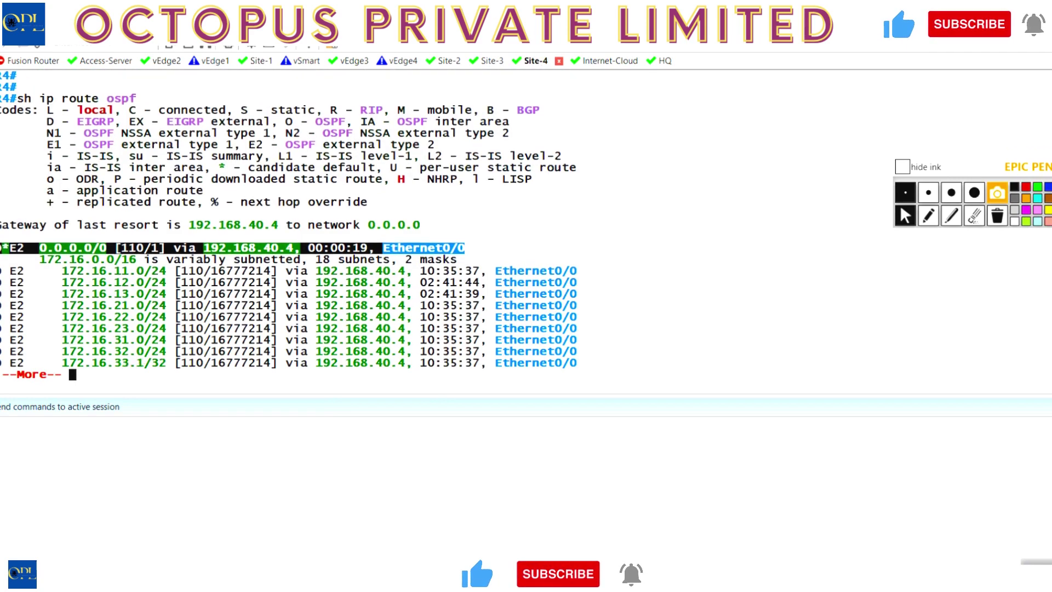
{"action": "type", "text": "qtelnet 200.1.1.1 /sou"}
{"action": "key", "text": "Tab"}
{"action": "type", "text": "lo1"}
{"action": "key", "text": "Return"}
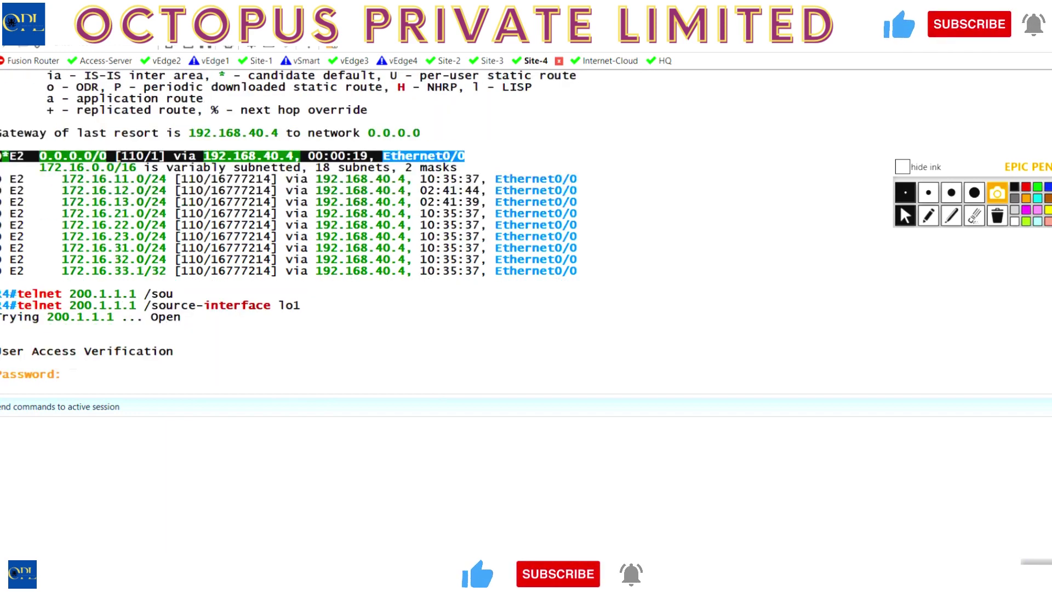
{"action": "key", "text": "Return"}
{"action": "type", "text": "sh users"}
{"action": "key", "text": "Return"}
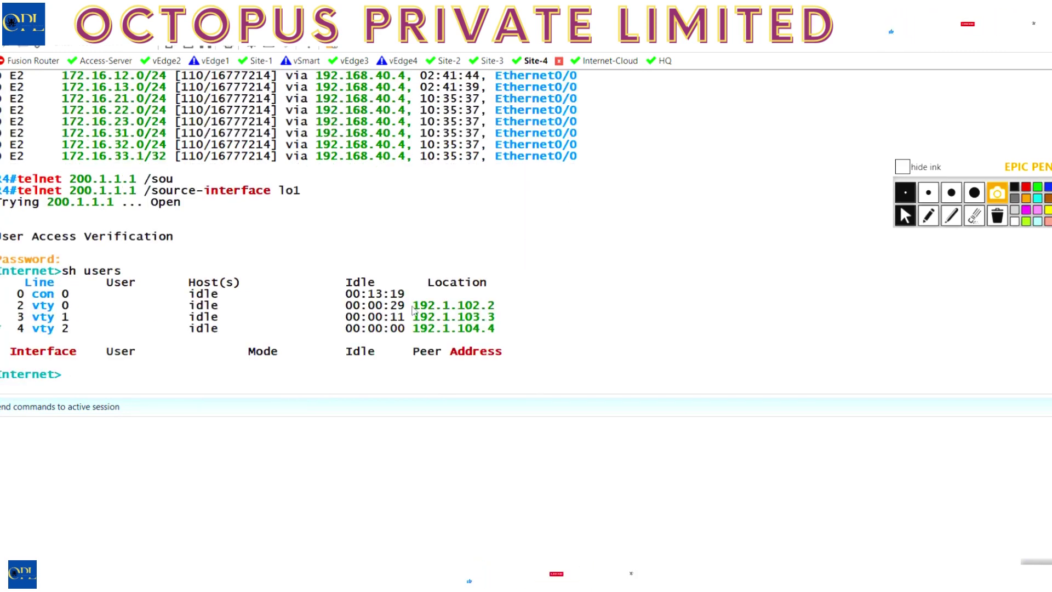